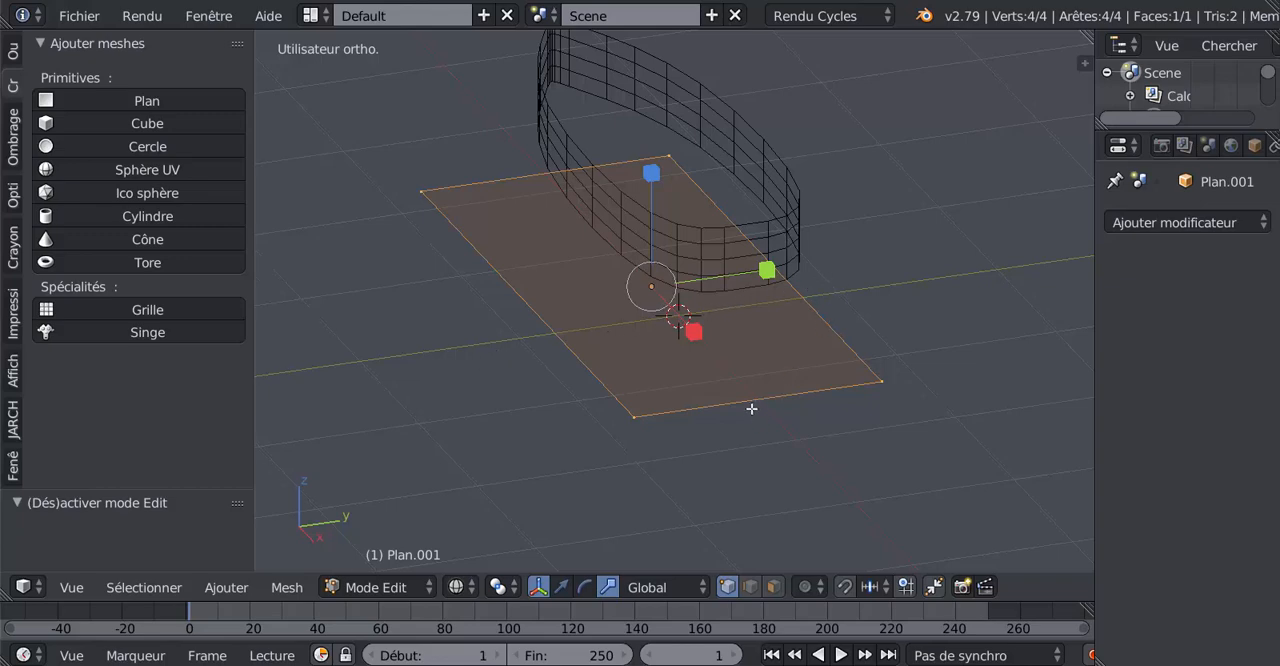
Divide the plane lengthwise with 16 evenly spaced loop cuts, leaving them centred without sliding.
scroll(745, 400, up, 2)
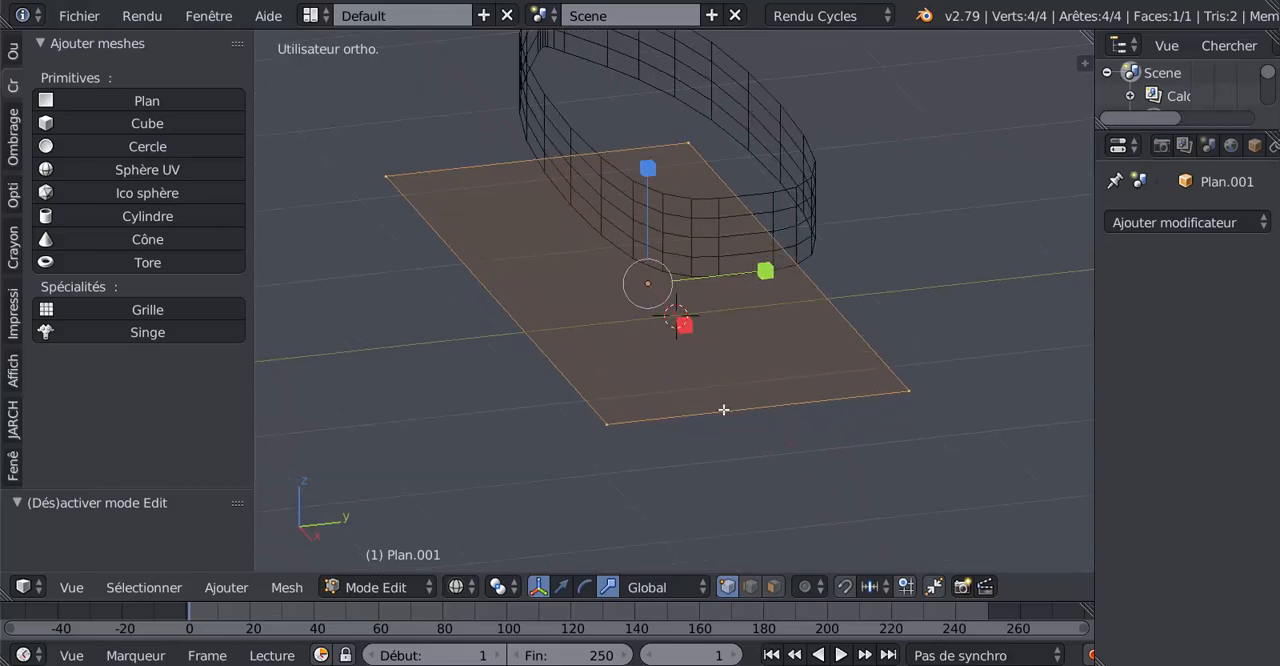
key(ctrl+r)
scroll(723, 409, up, 1)
scroll(723, 409, up, 5)
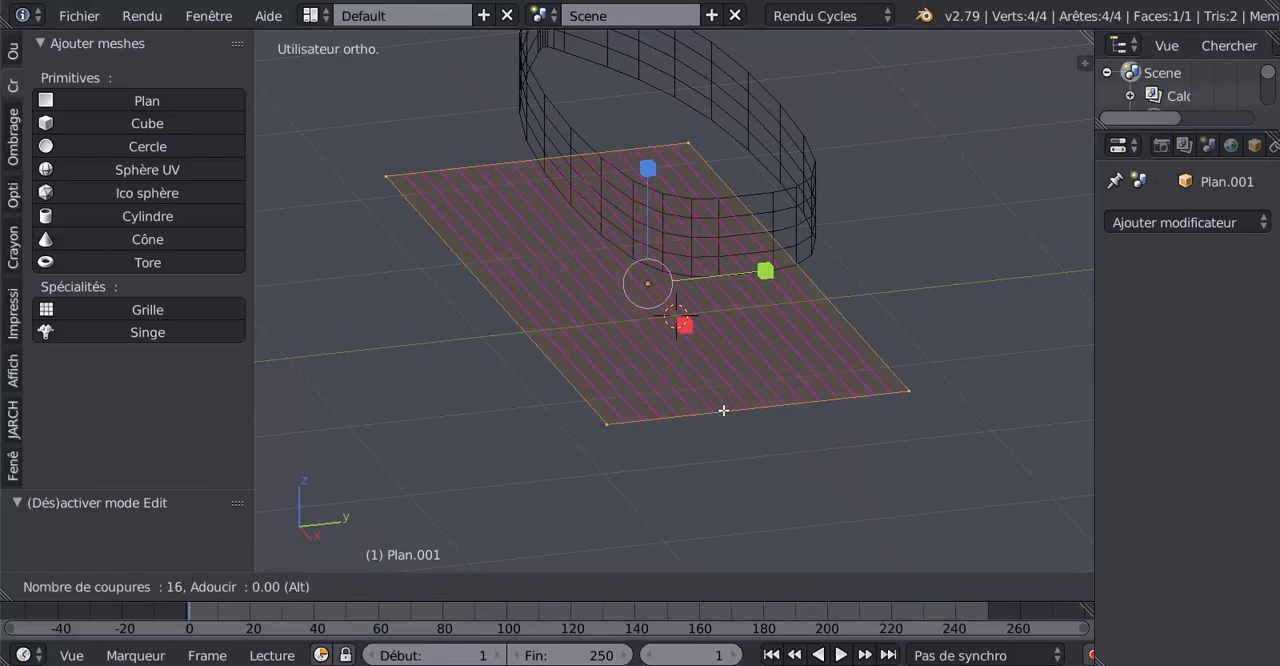
click(723, 409)
right_click(723, 409)
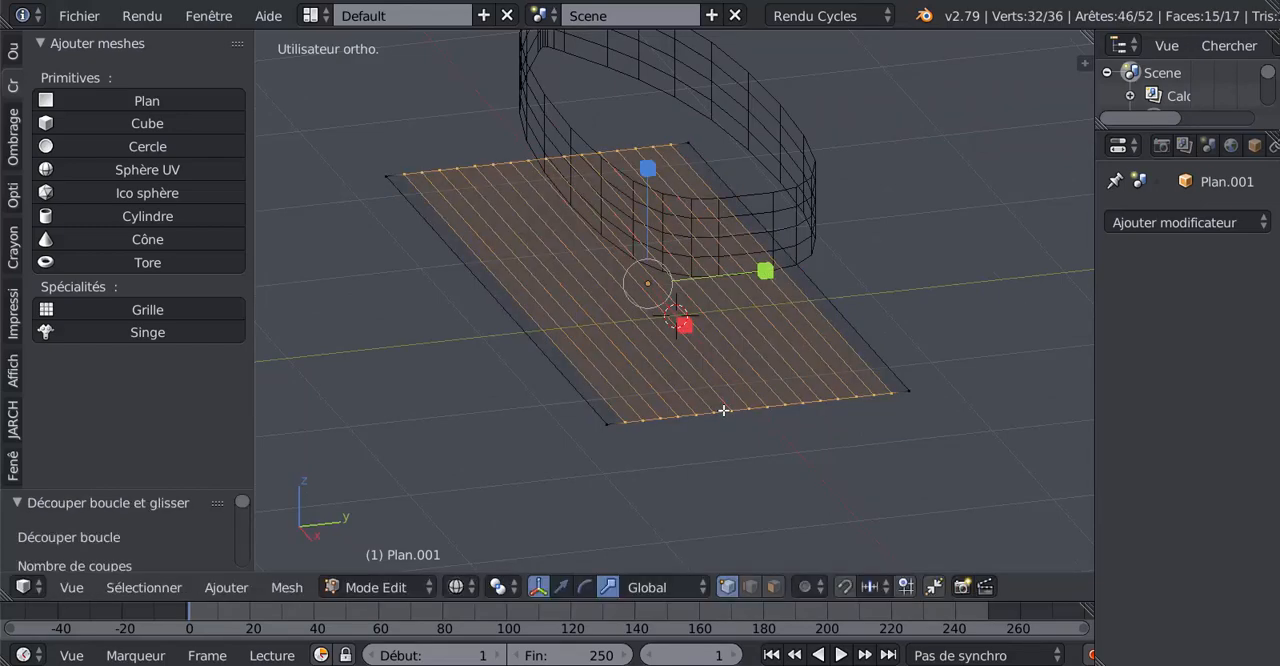
Use edge selection to select only the 16 inner lengthwise edges of the plane, excluding the outer border.
click(749, 589)
middle_drag(703, 498, 681, 508)
key(a)
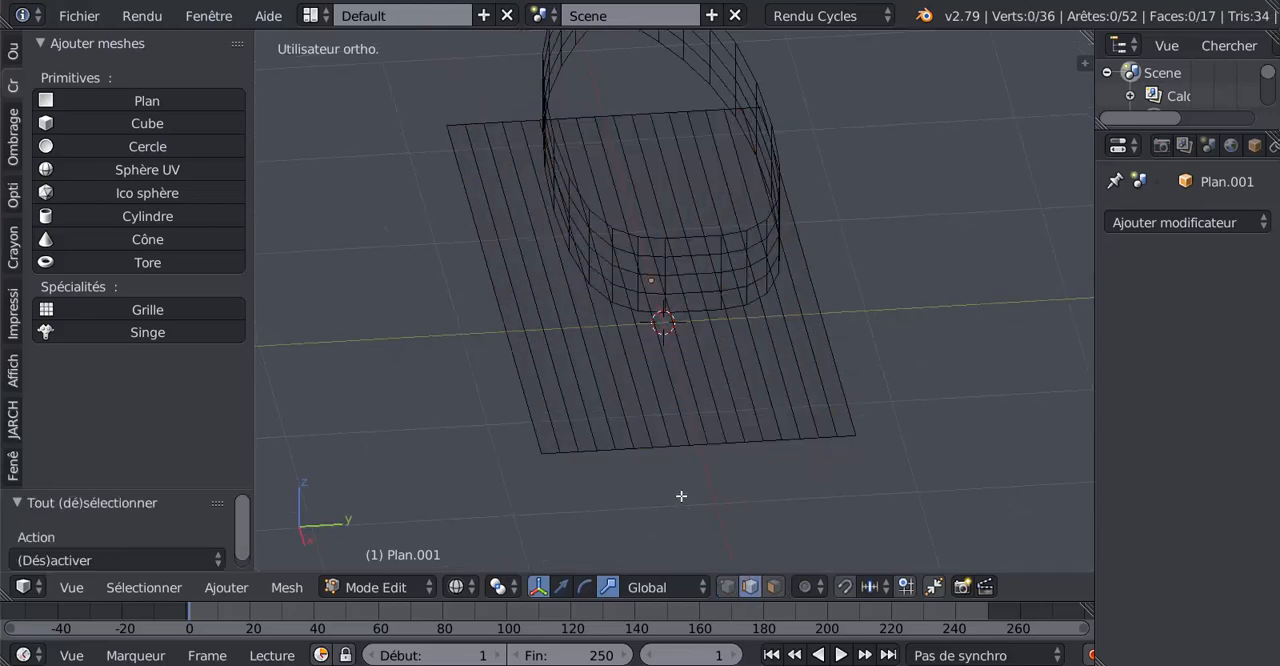
key(c)
mouse_move(563, 386)
mouse_down()
mouse_move(560, 374)
mouse_move(812, 372)
mouse_up()
right_click(814, 371)
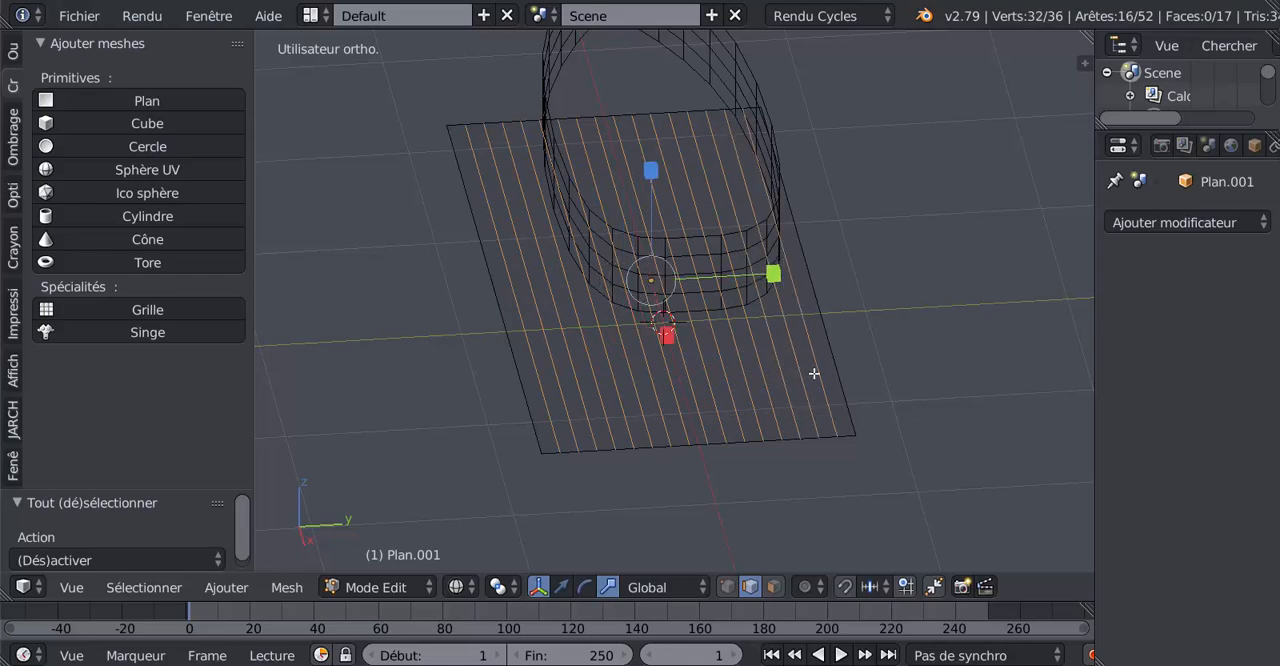
Bevel the selected lengthwise edges into narrow strips with two segments each.
mouse_move(754, 466)
middle_down()
mouse_move(820, 451)
mouse_move(737, 455)
mouse_move(771, 451)
mouse_move(783, 486)
mouse_move(800, 474)
mouse_move(742, 458)
middle_up()
scroll(839, 485, up, 2)
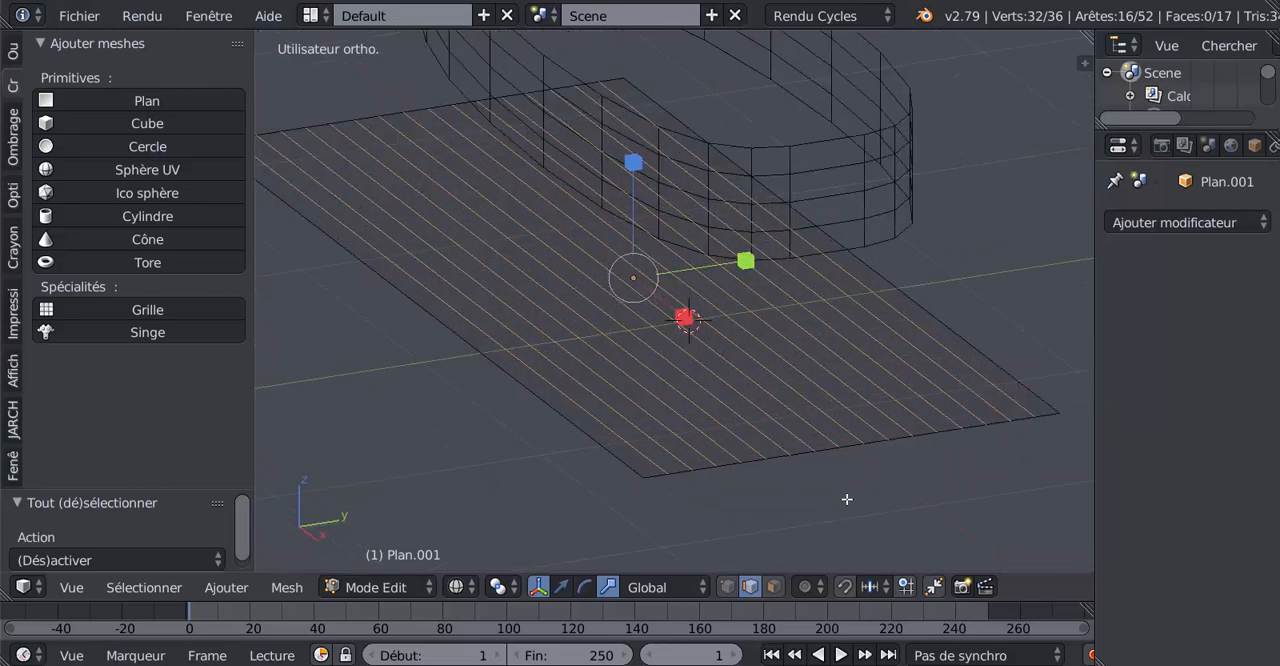
key(ctrl+b)
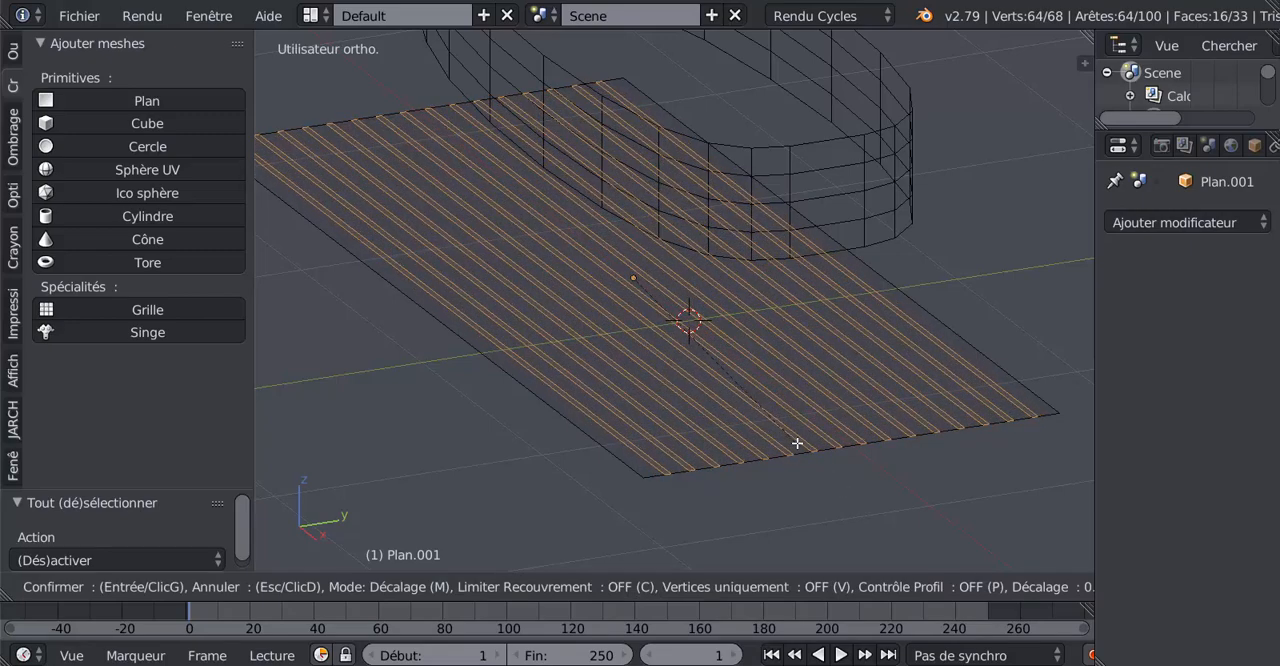
scroll(782, 428, up, 1)
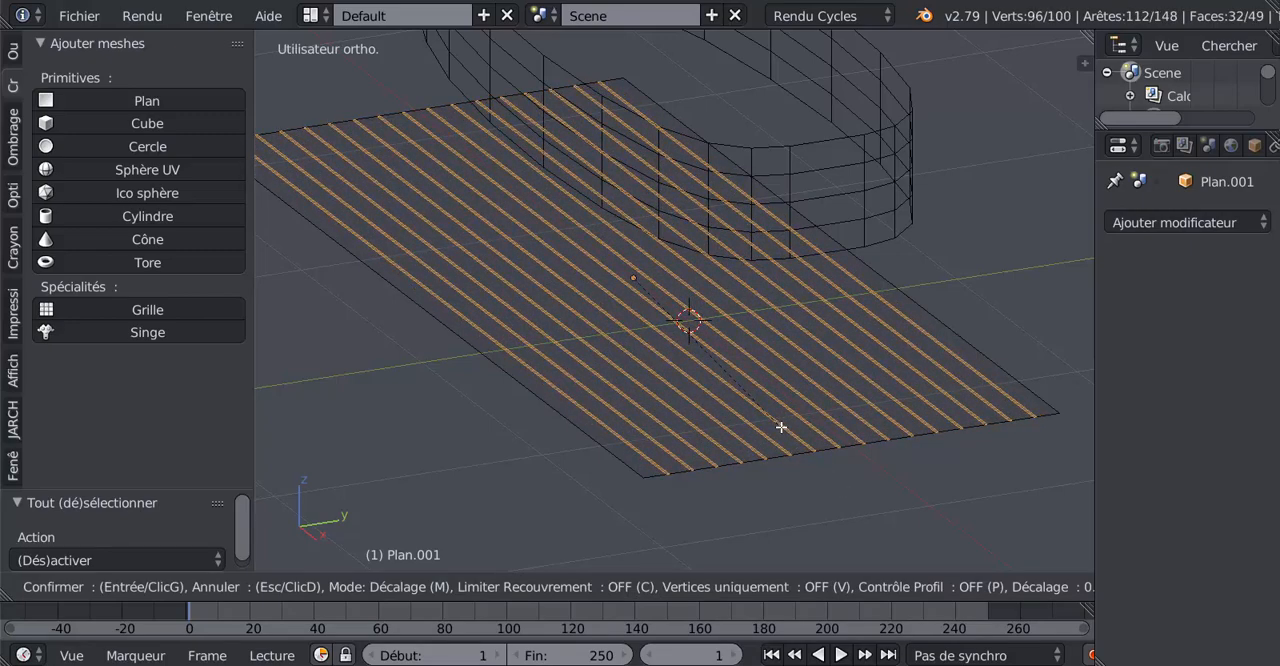
click(781, 427)
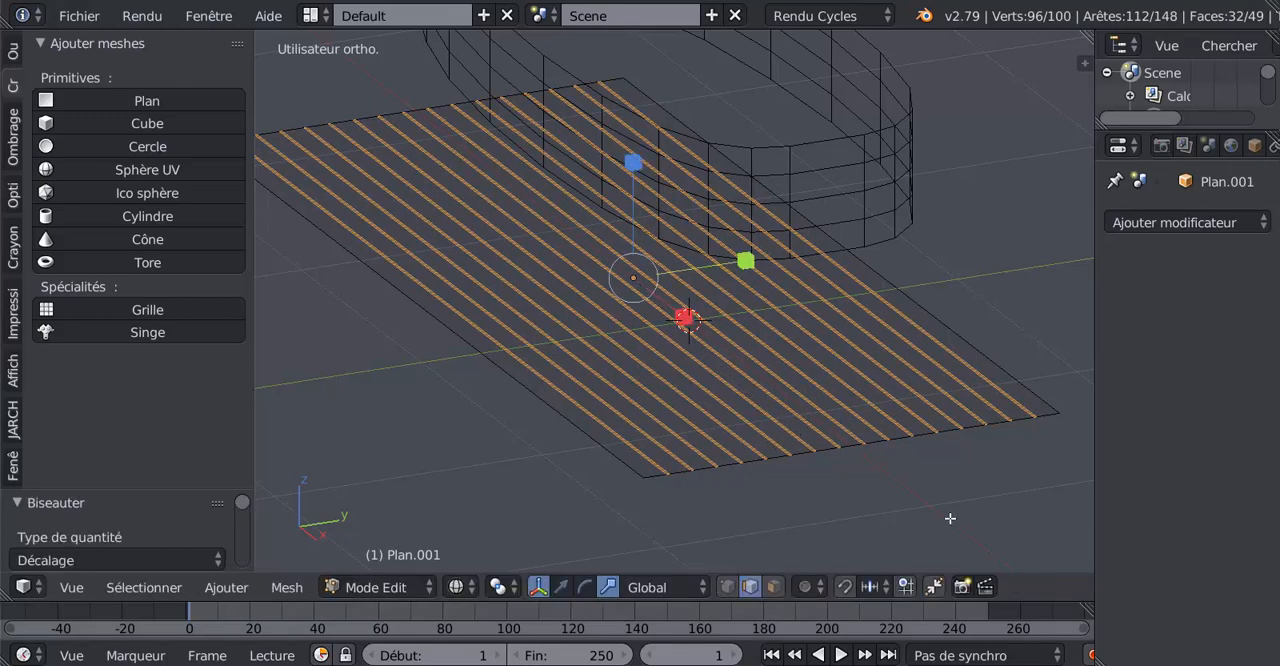
Lower the centre edge of each bevelled strip slightly along Z to form grooves, and show the viewport in solid shading.
key(ctrl+KP_Subtract)
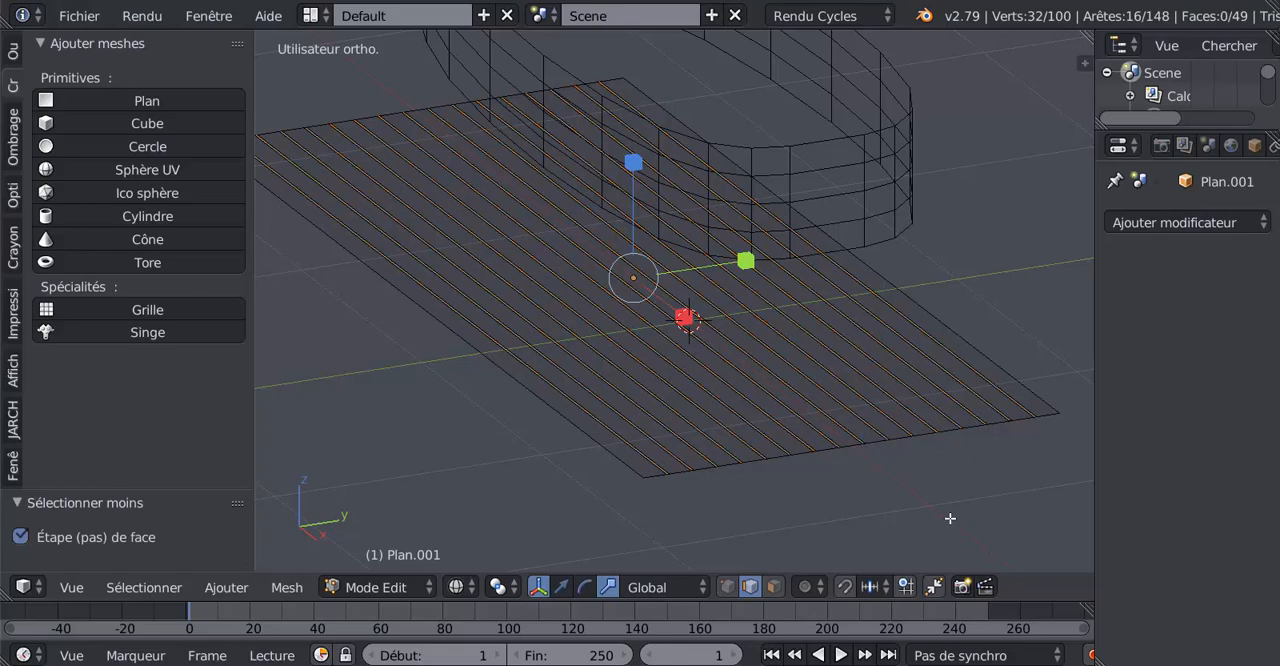
click(561, 587)
drag(633, 181, 640, 187)
key(Tab)
mouse_move(711, 403)
middle_down()
mouse_move(795, 439)
mouse_move(657, 411)
mouse_move(724, 417)
middle_up()
key(Tab)
key(z)
Add 16 evenly spaced loop cuts across the width of the grooved plane.
shift+middle_drag(644, 425, 790, 431)
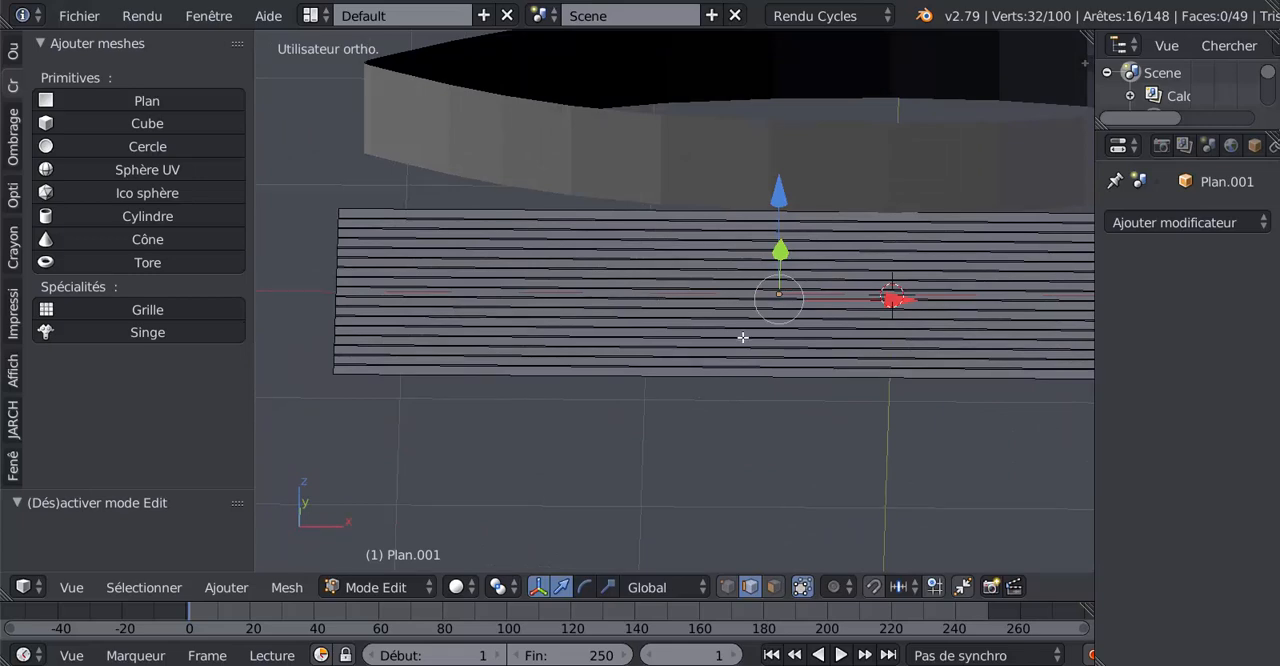
key(ctrl+r)
scroll(743, 337, up, 11)
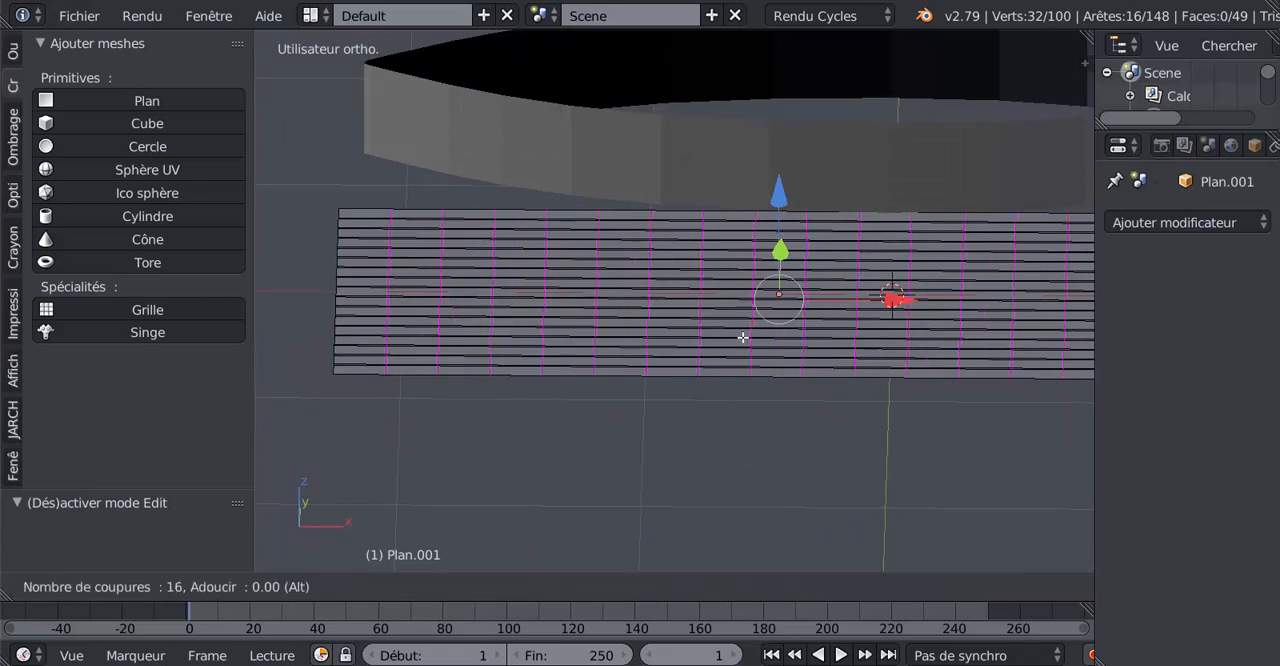
click(743, 337)
right_click(743, 337)
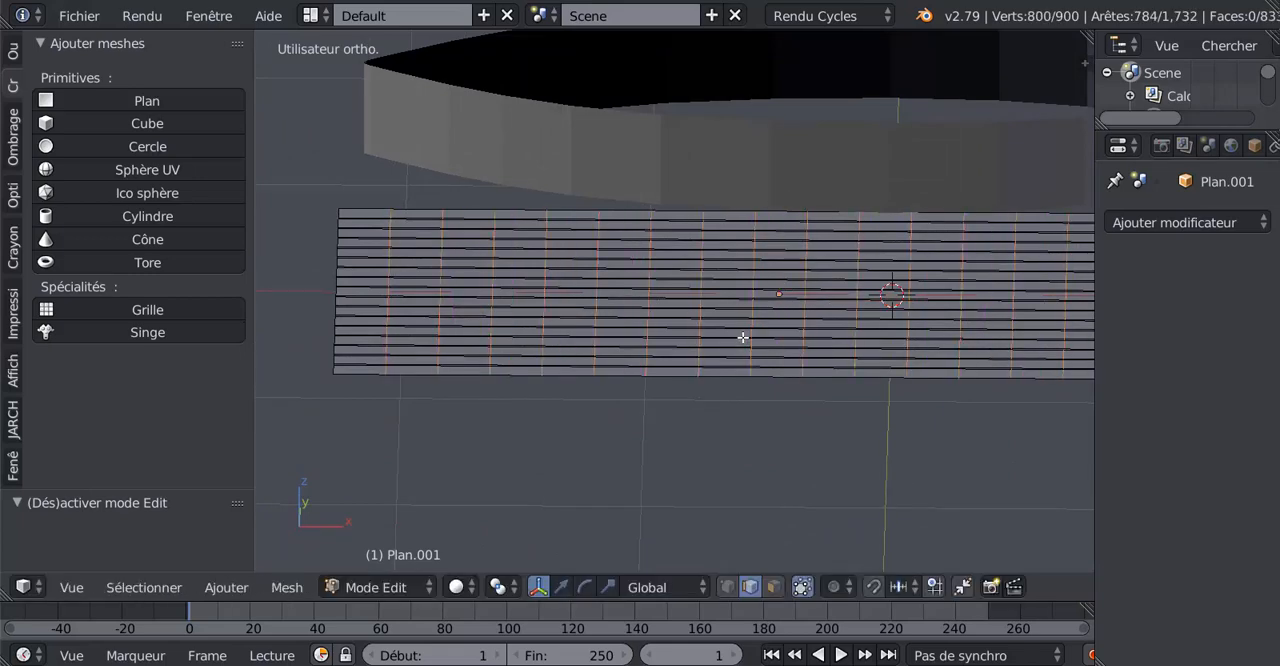
Hide the curved band object above the floor and resume editing the grooved plane's mesh.
middle_drag(750, 417, 751, 431)
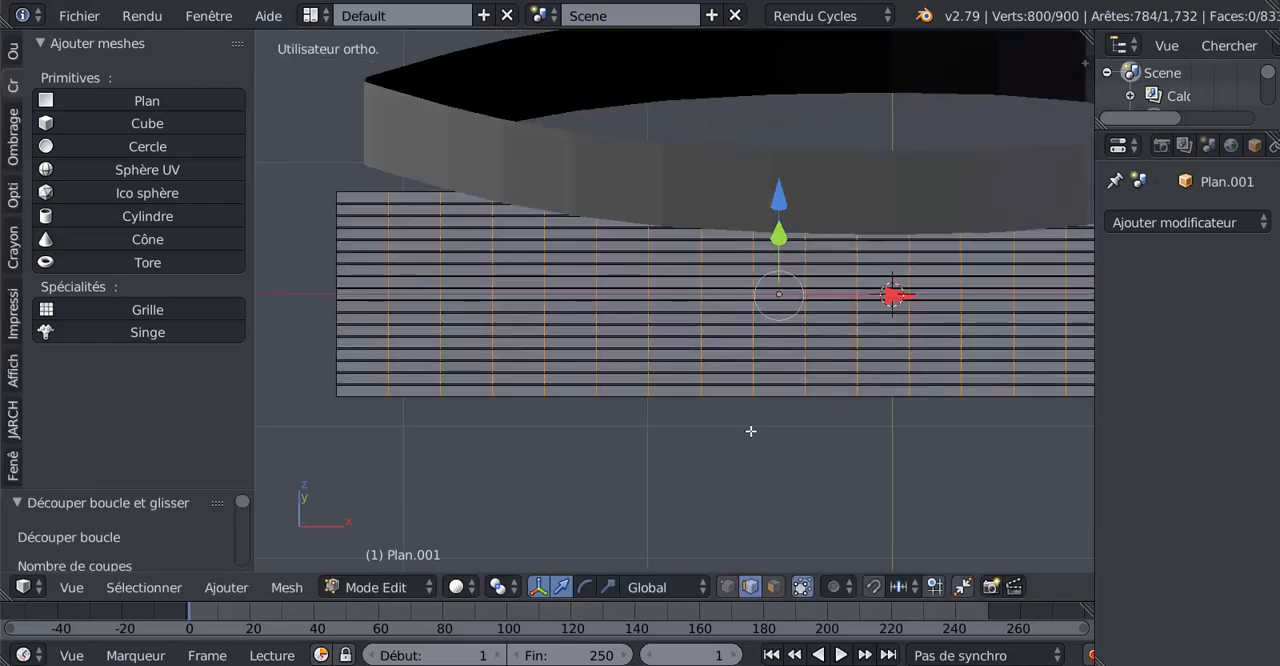
middle_drag(772, 354, 776, 340)
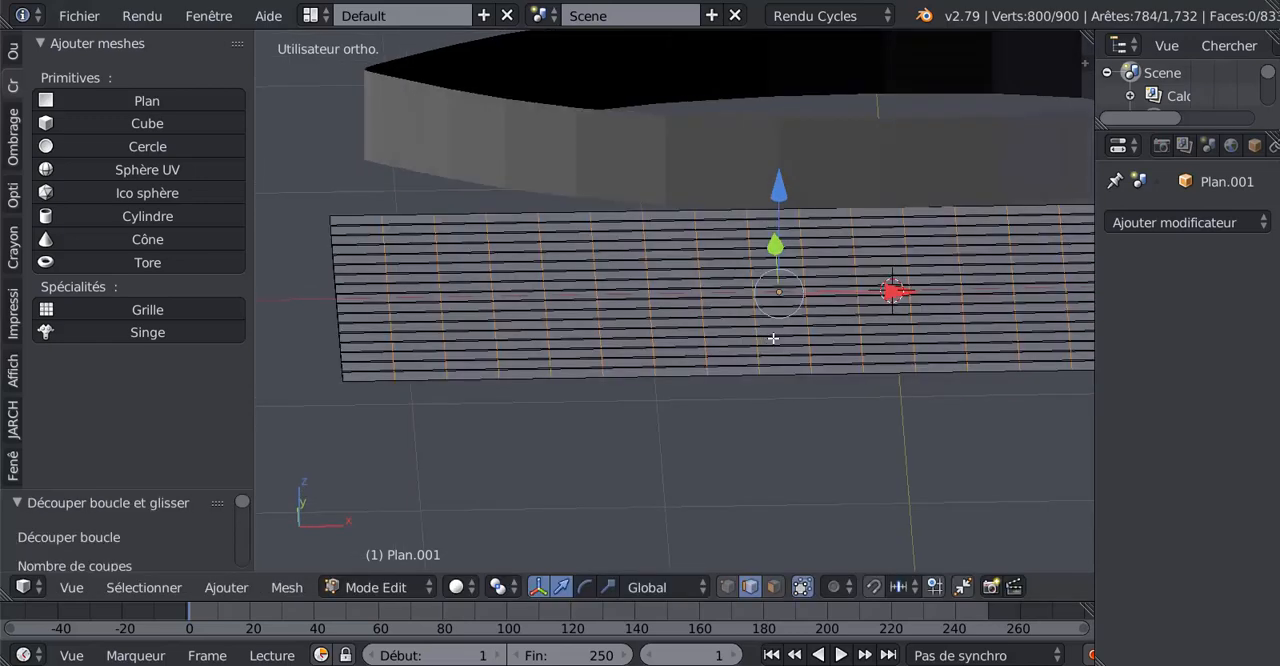
key(Tab)
right_click(846, 186)
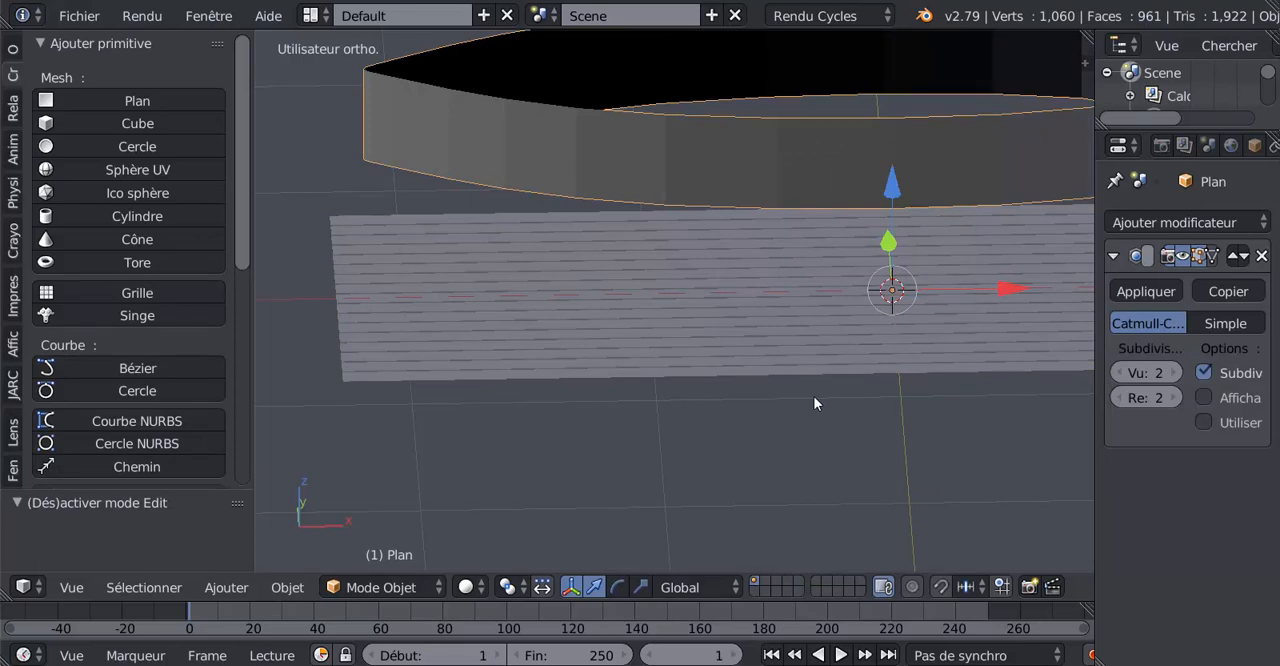
key(h)
right_click(780, 313)
key(Tab)
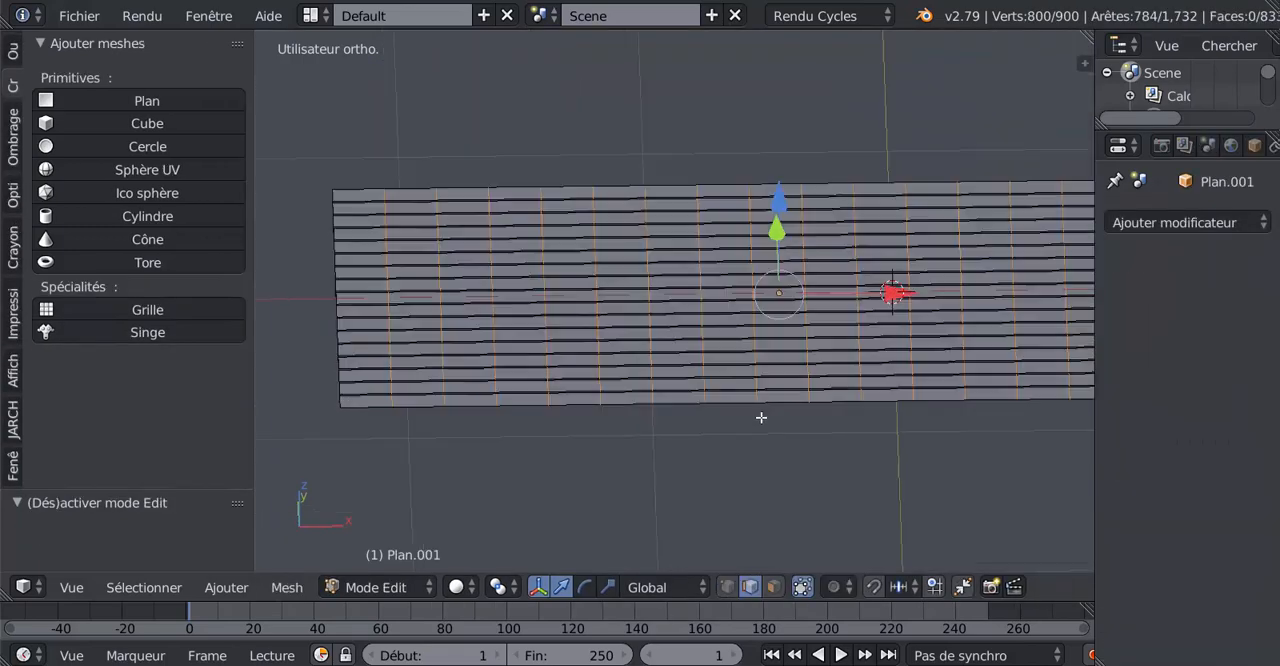
From top view, clear the edge selection and pick five evenly spaced joint edges along the second board row and two along the third.
middle_drag(761, 417, 759, 430)
key(KP_7)
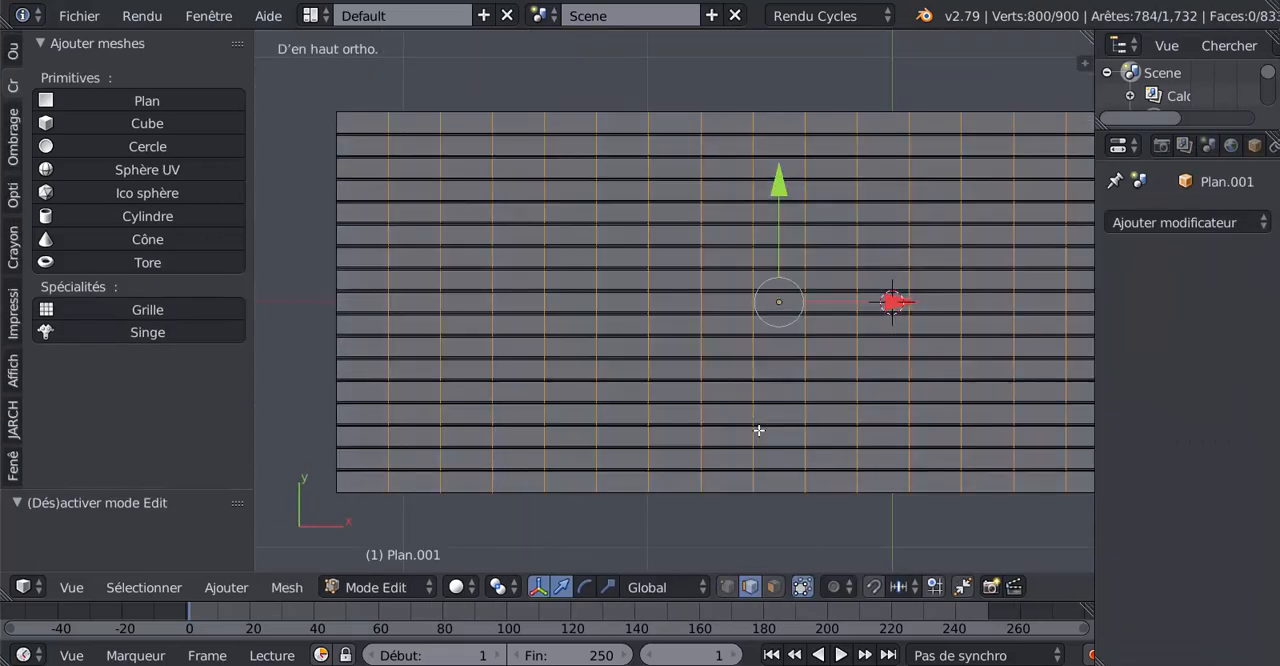
key(a)
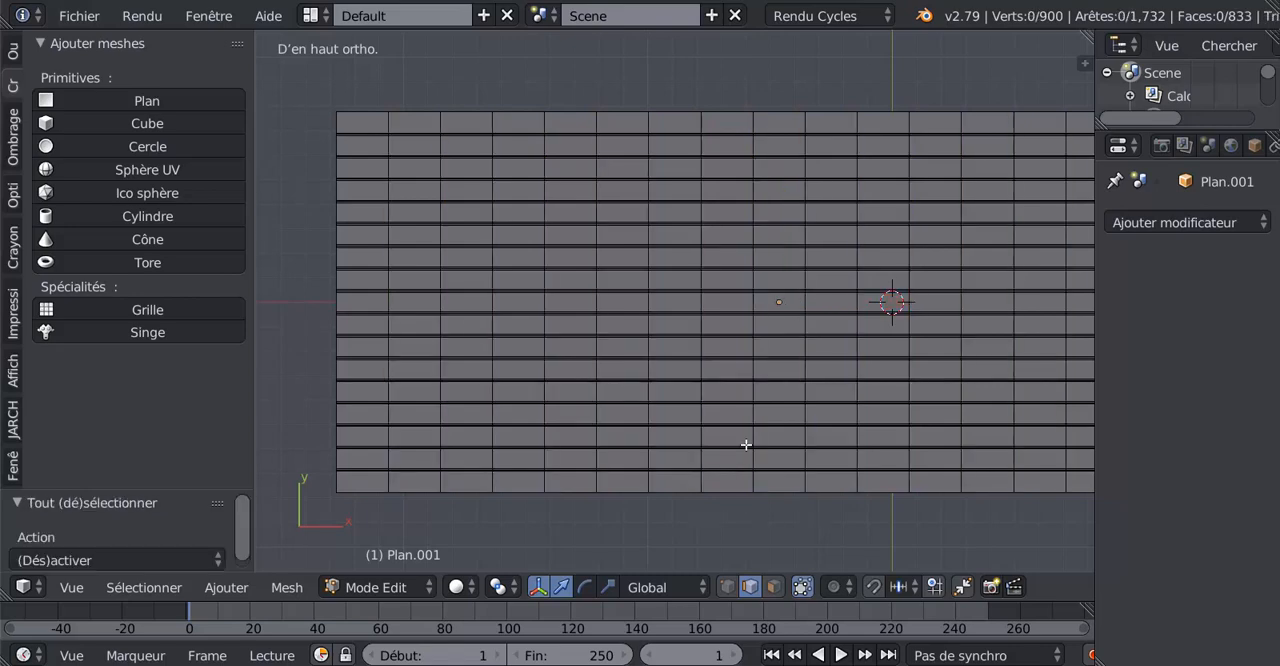
right_click(390, 144)
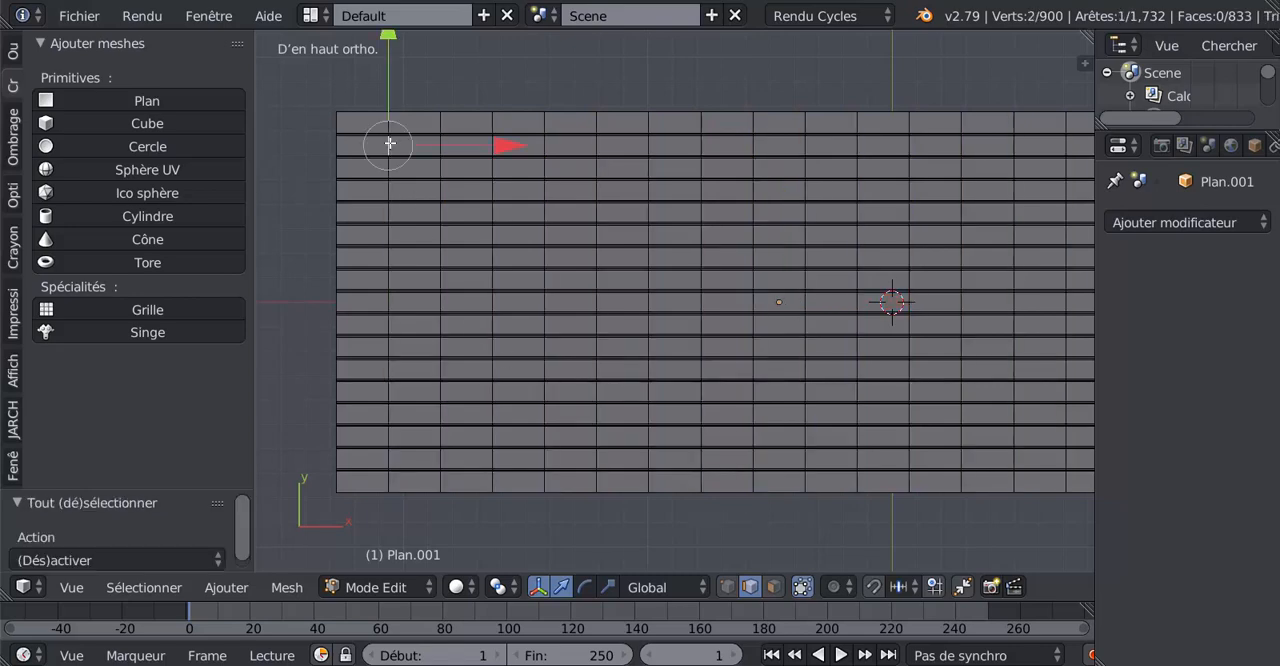
shift+right_click(545, 147)
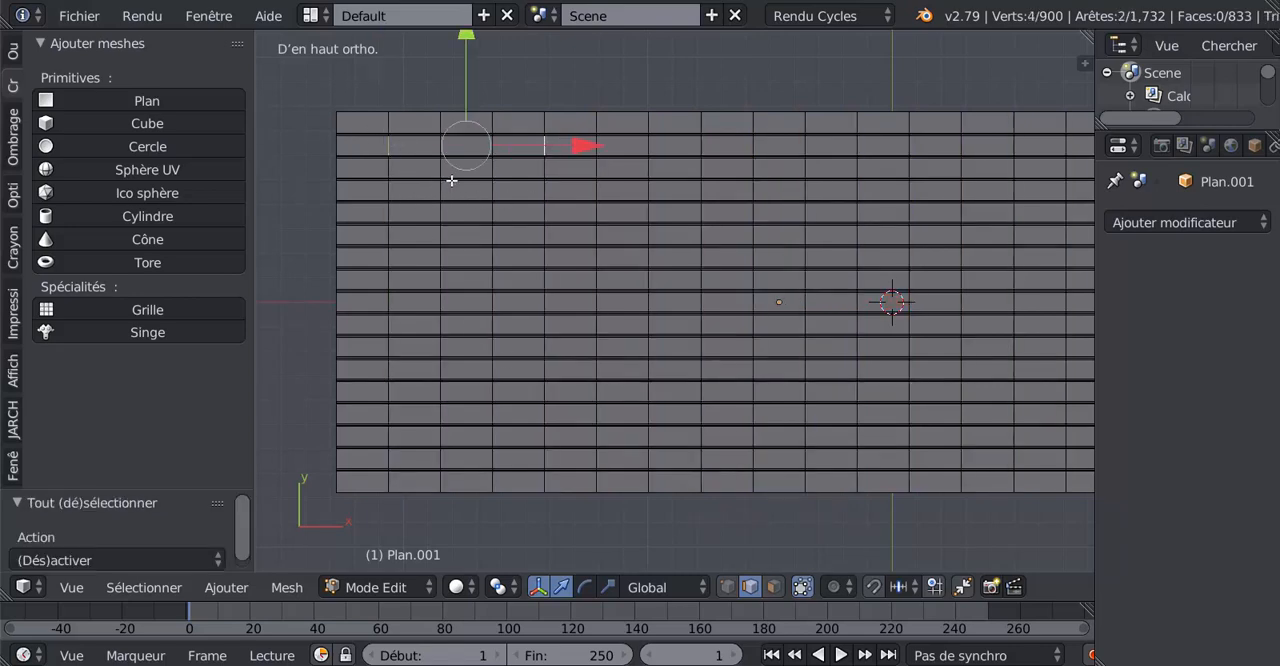
shift+right_click(490, 170)
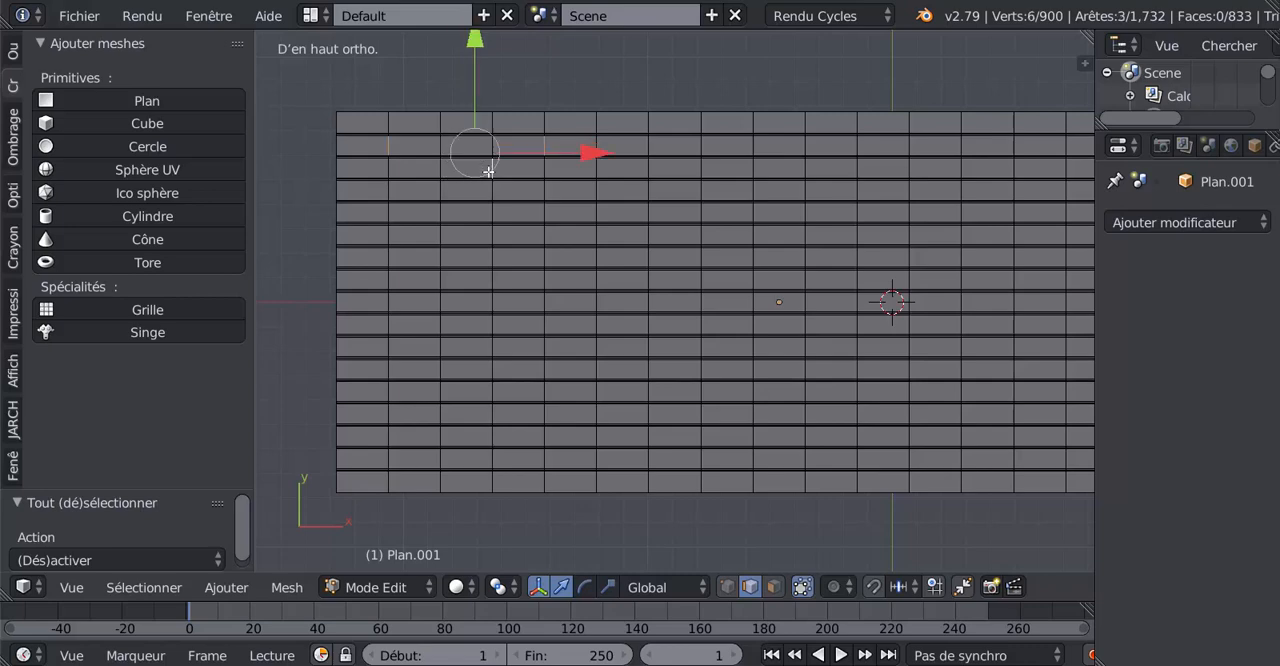
shift+right_click(648, 168)
shift+right_click(701, 150)
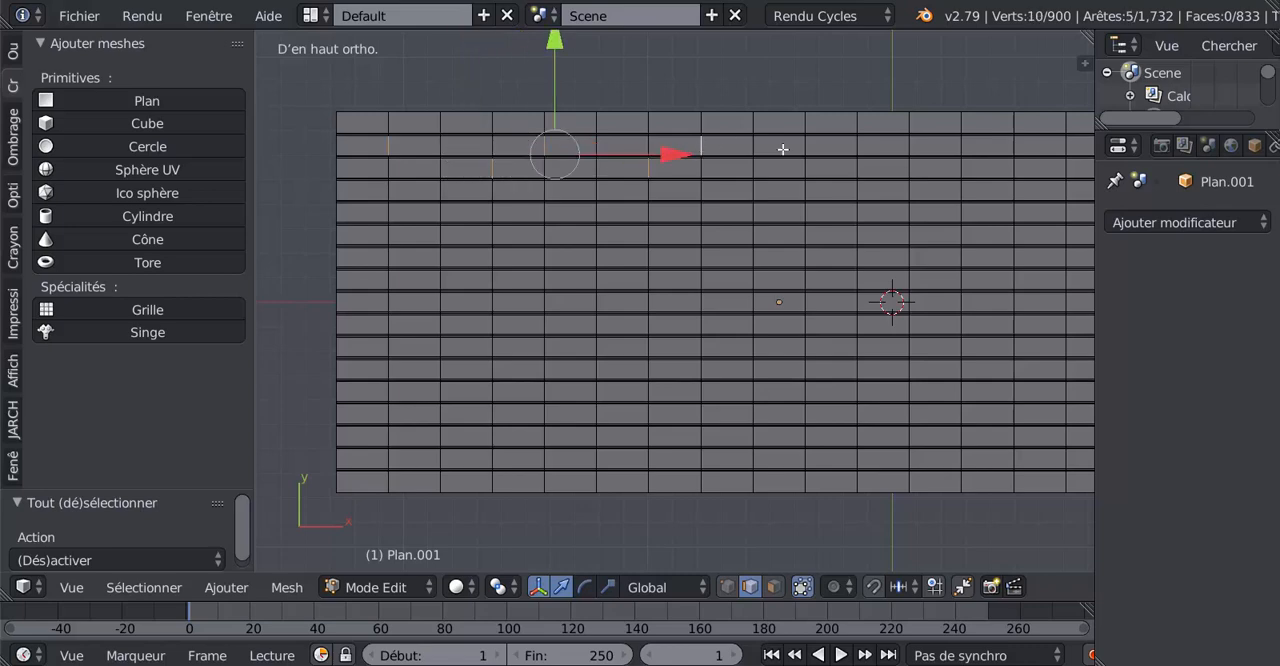
shift+right_click(850, 145)
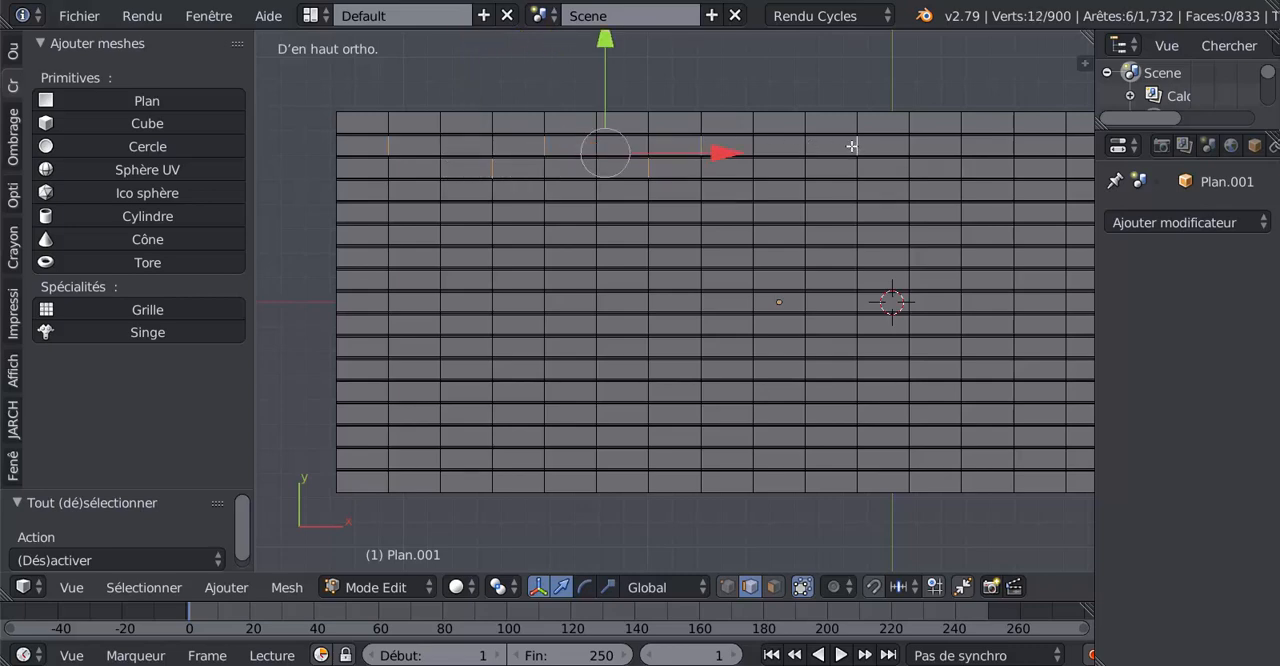
shift+right_click(1017, 147)
Extend the selection with one joint edge each in the third and fourth board rows and five along the fifth.
shift+middle_drag(1018, 209, 862, 222)
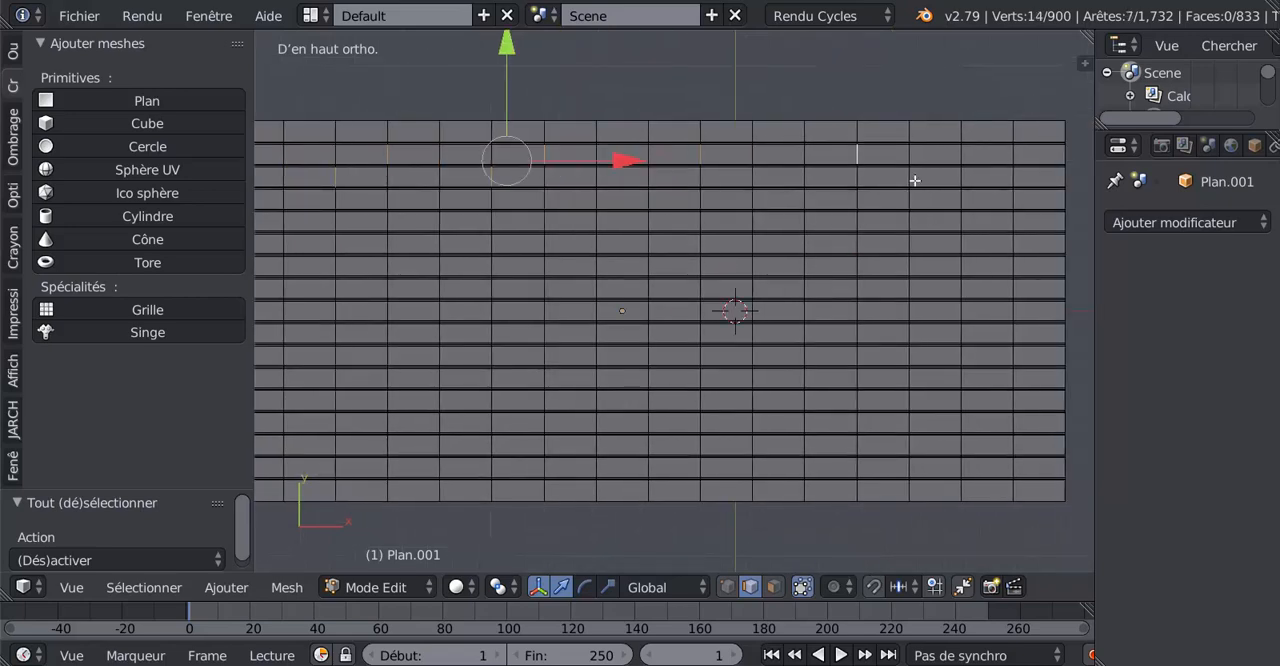
shift+right_click(911, 180)
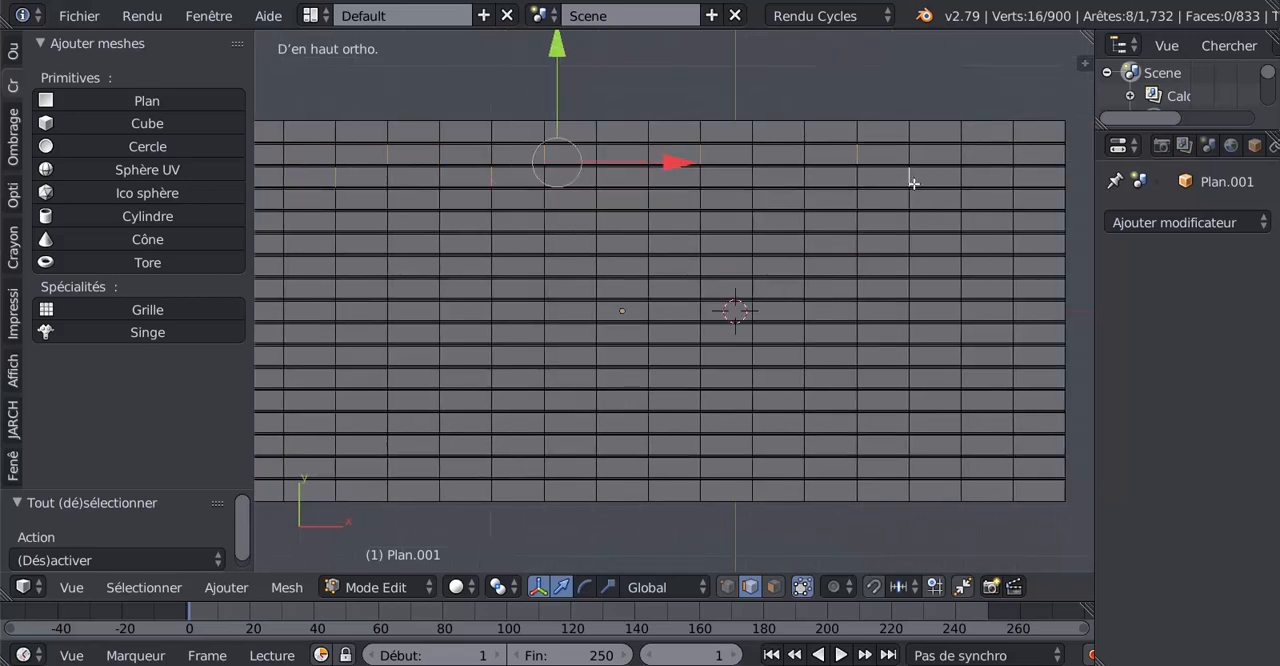
shift+right_click(962, 199)
shift+right_click(1014, 222)
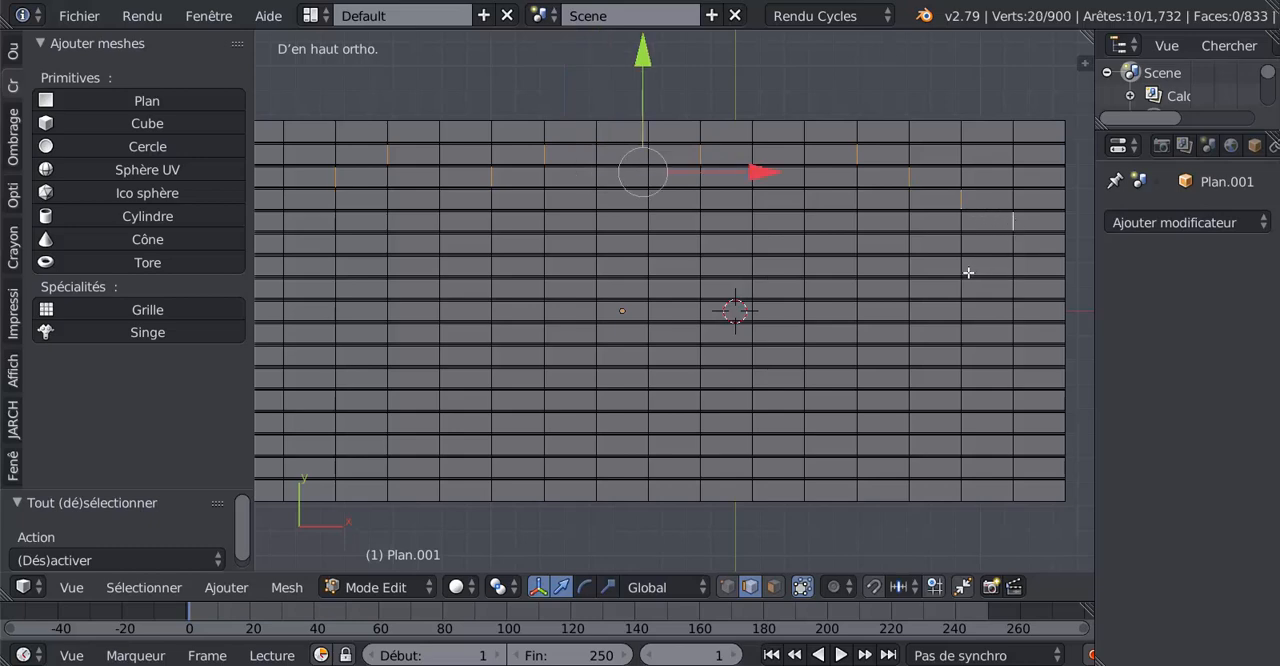
shift+right_click(856, 221)
shift+right_click(752, 220)
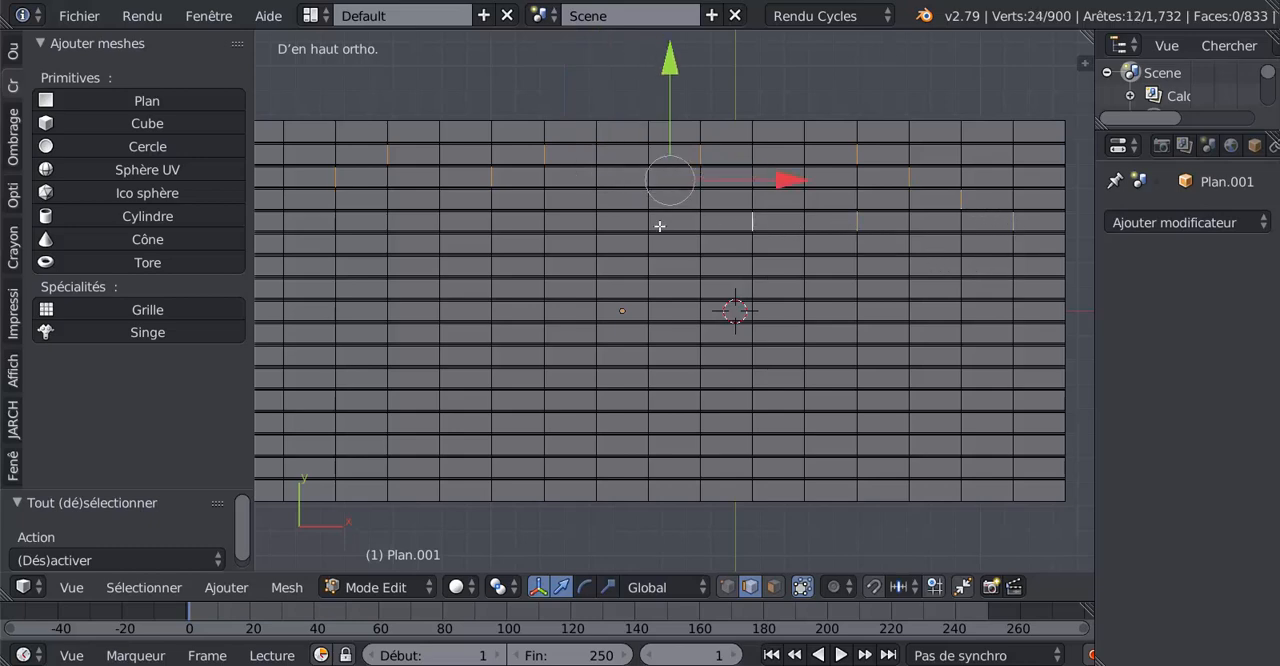
shift+right_click(649, 221)
shift+right_click(493, 220)
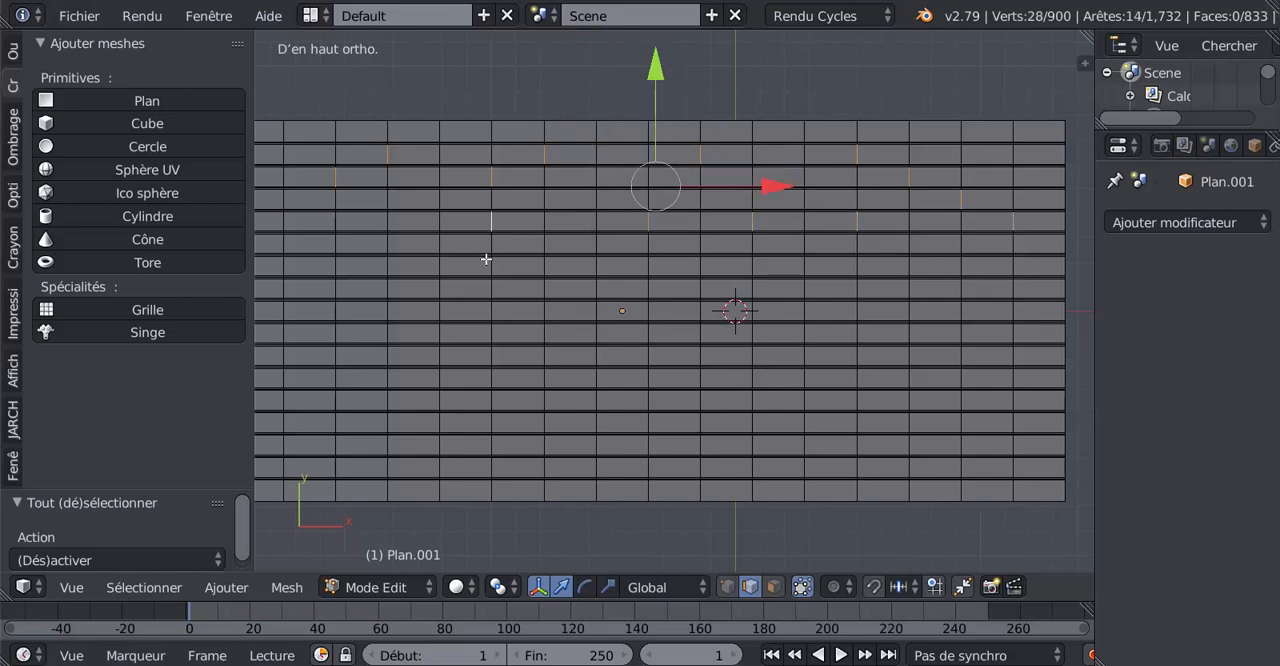
Add three joint edges in the seventh board row and one in the sixth to the selection.
shift+right_click(494, 265)
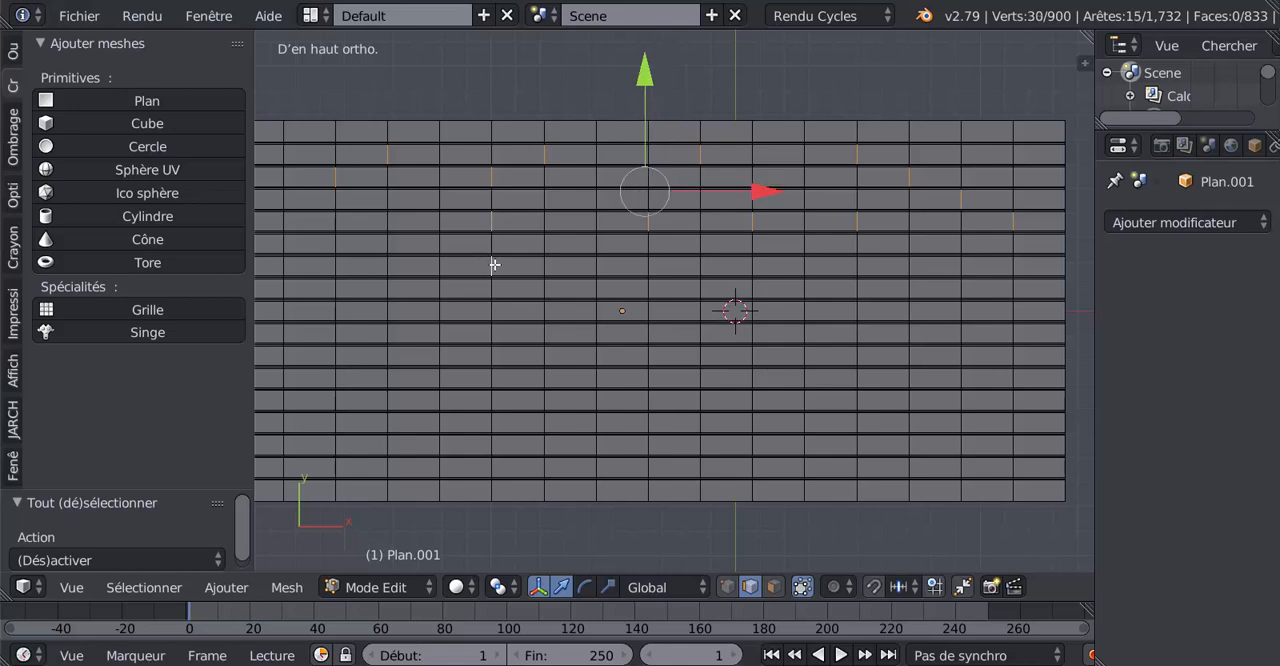
shift+right_click(400, 273)
shift+right_click(425, 274)
shift+right_click(390, 266)
shift+right_click(702, 241)
shift+right_click(852, 270)
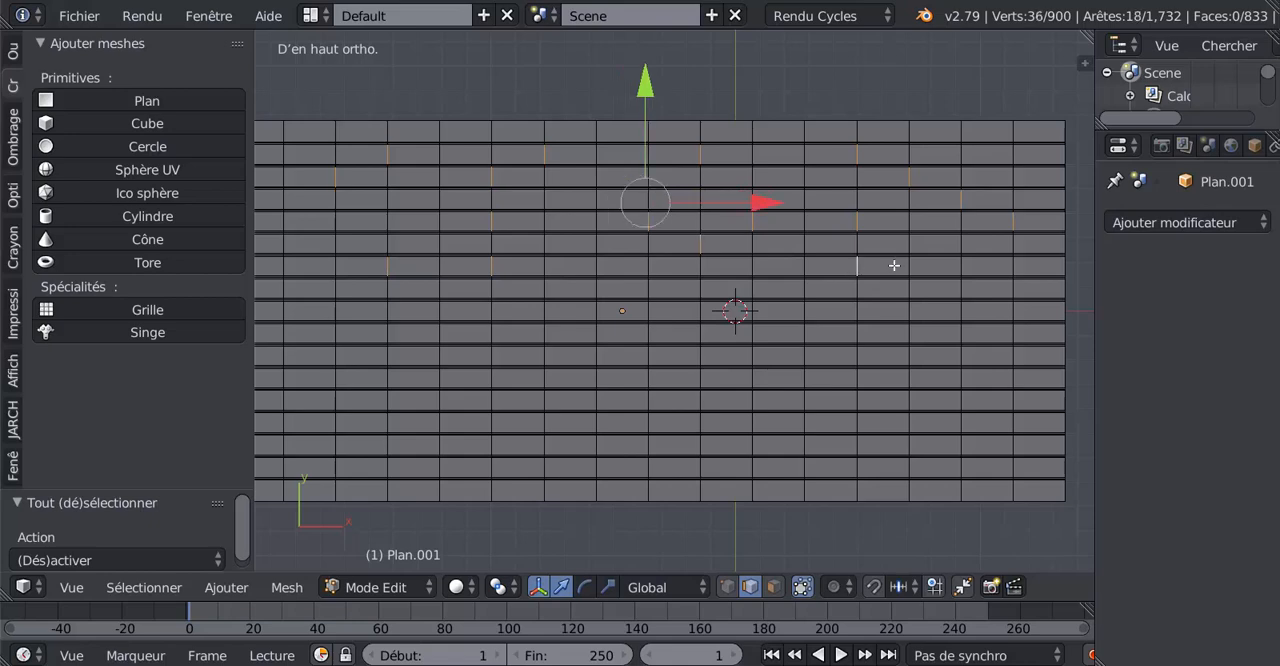
Add one joint edge in the eighth board row and two in the tenth, toward the floor's right end, to the selection.
shift+right_click(966, 294)
shift+right_click(1018, 334)
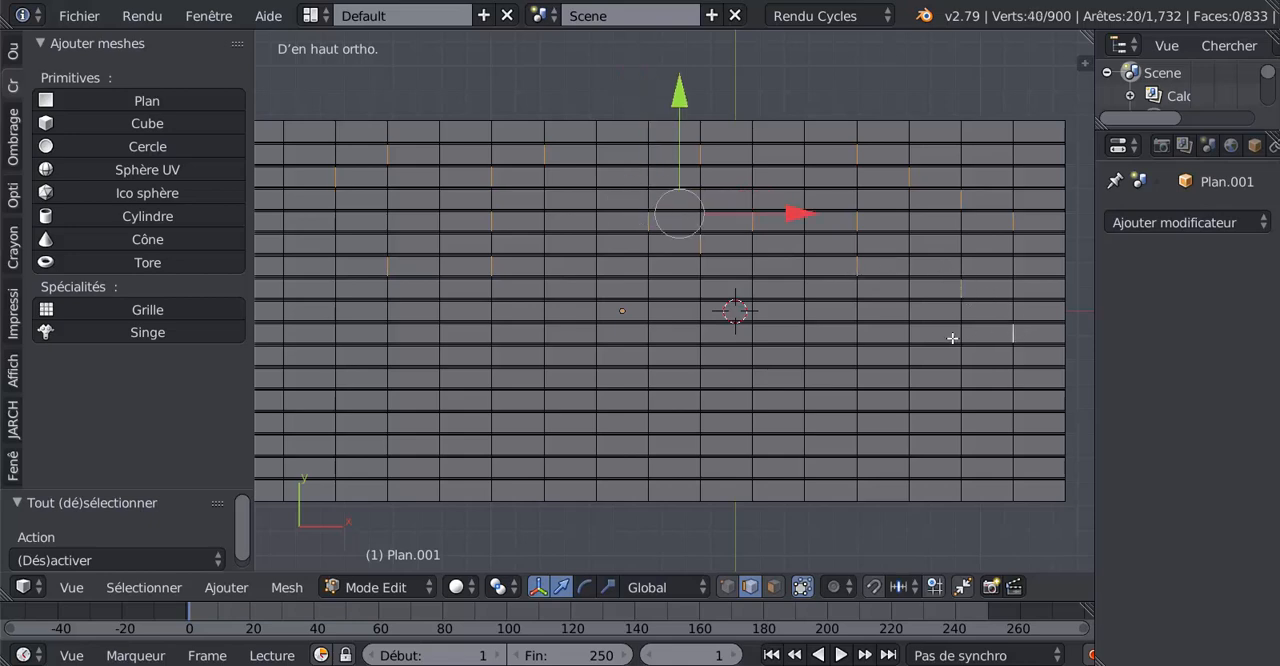
shift+right_click(958, 336)
shift+right_click(959, 332)
shift+right_click(858, 333)
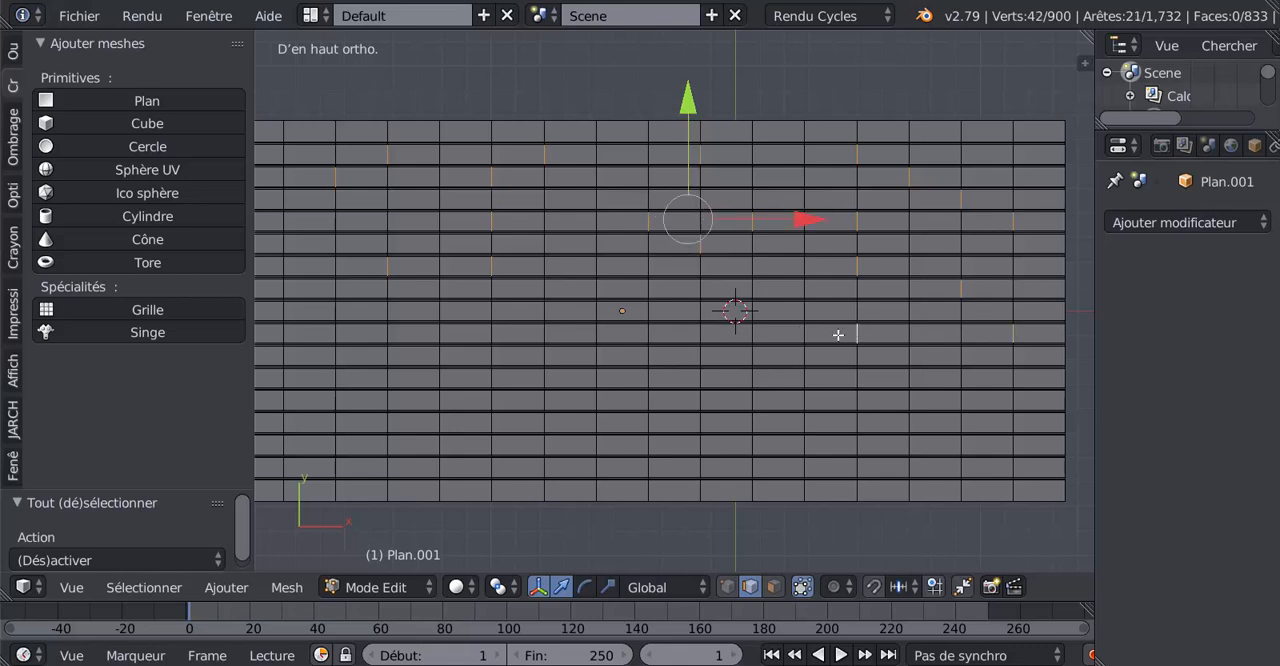
Add three joint edges in the twelfth board row and three in the ninth, each spaced three columns apart, to the selection.
shift+right_click(697, 381)
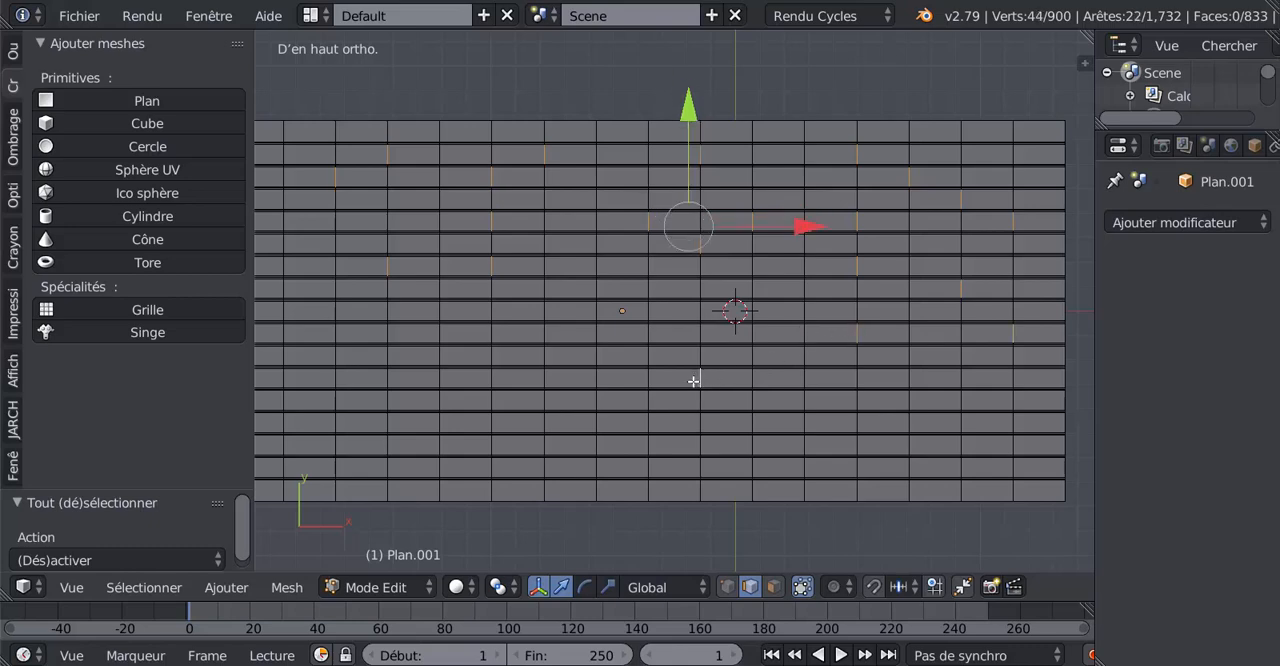
shift+right_click(547, 378)
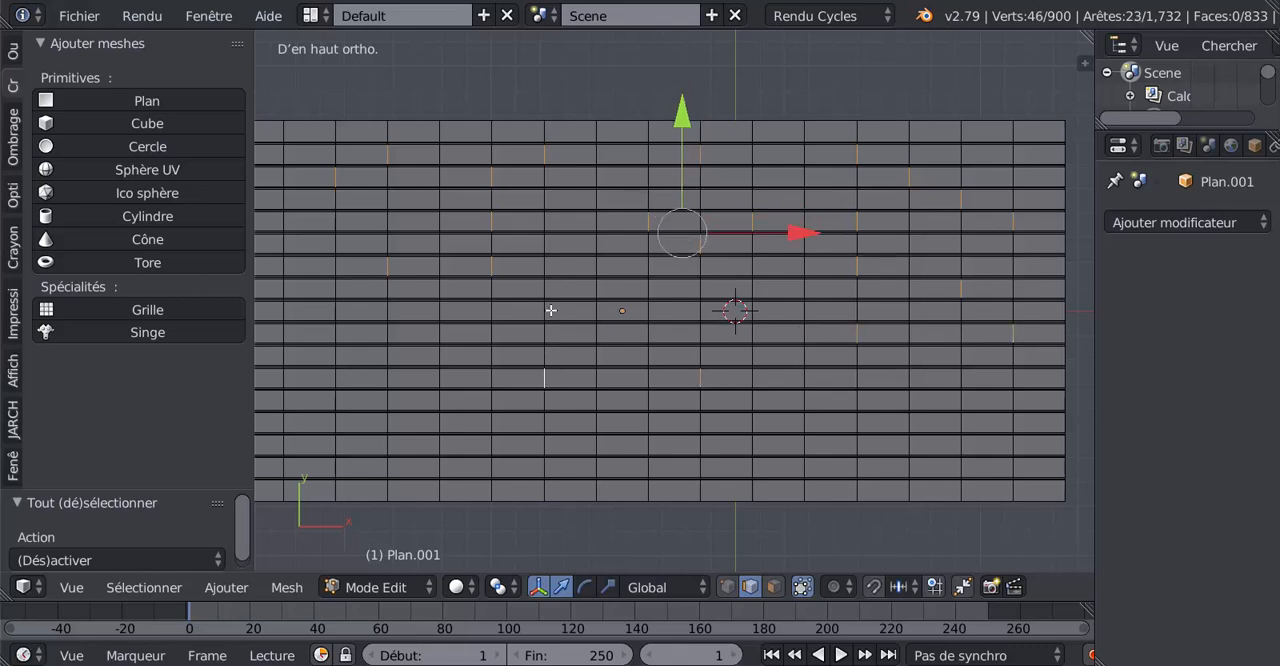
shift+right_click(705, 312)
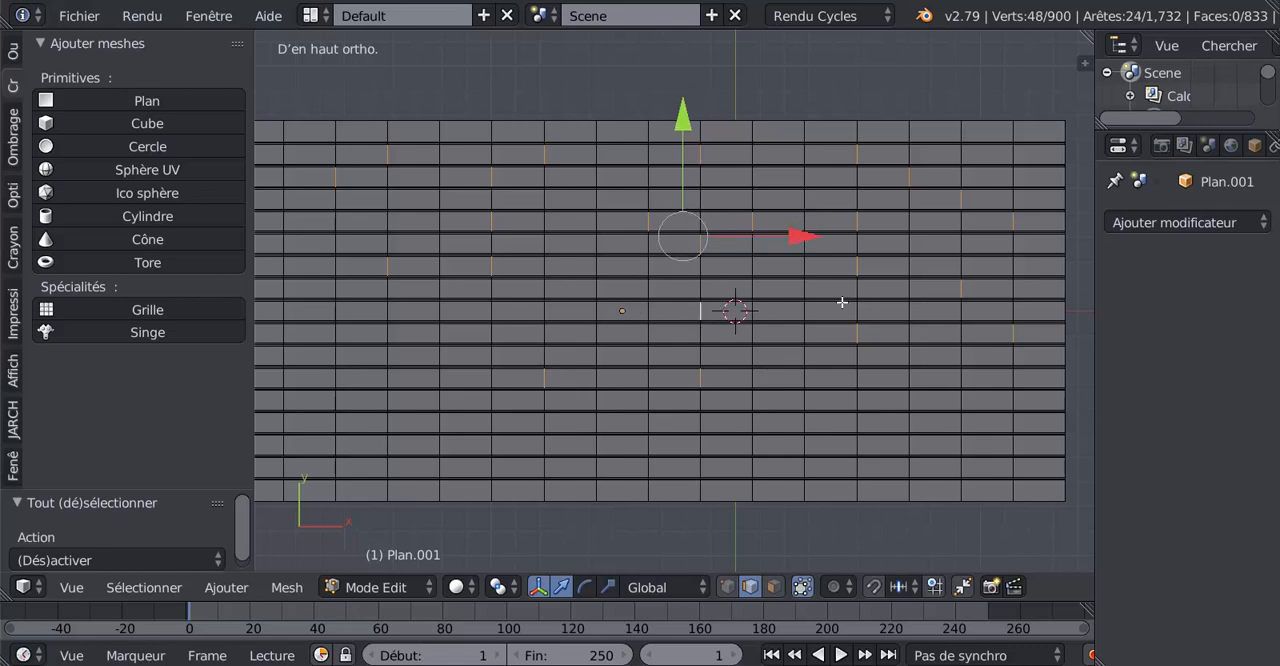
shift+right_click(548, 312)
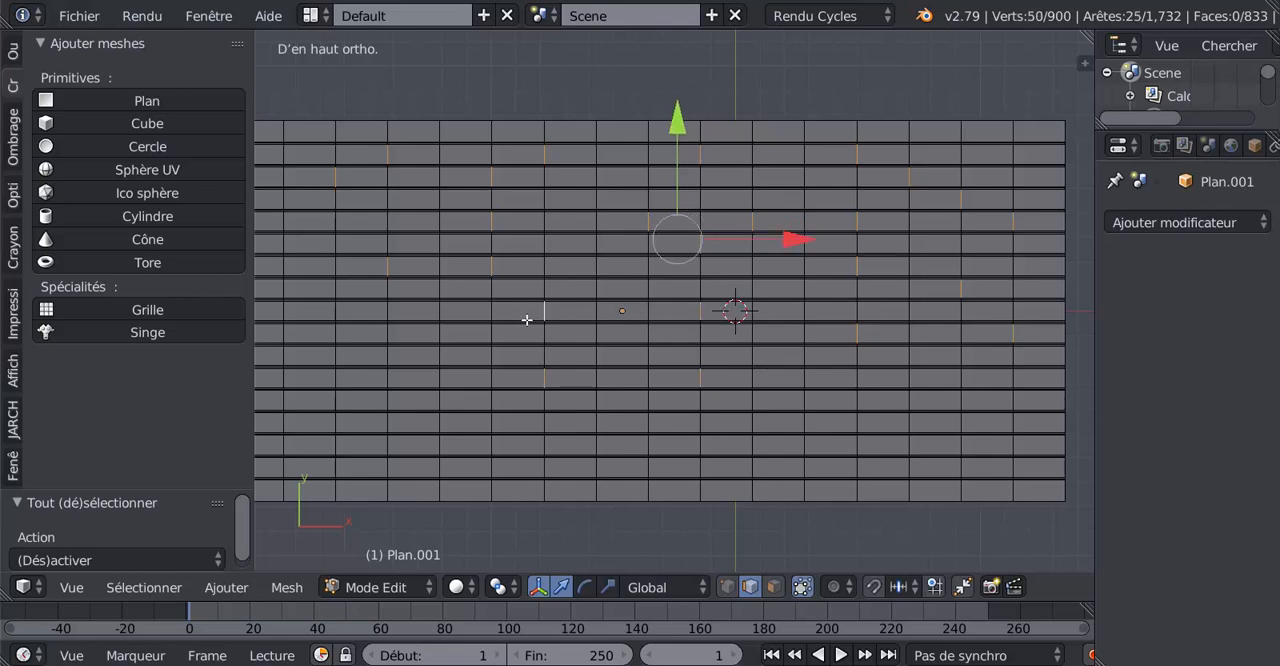
shift+right_click(390, 312)
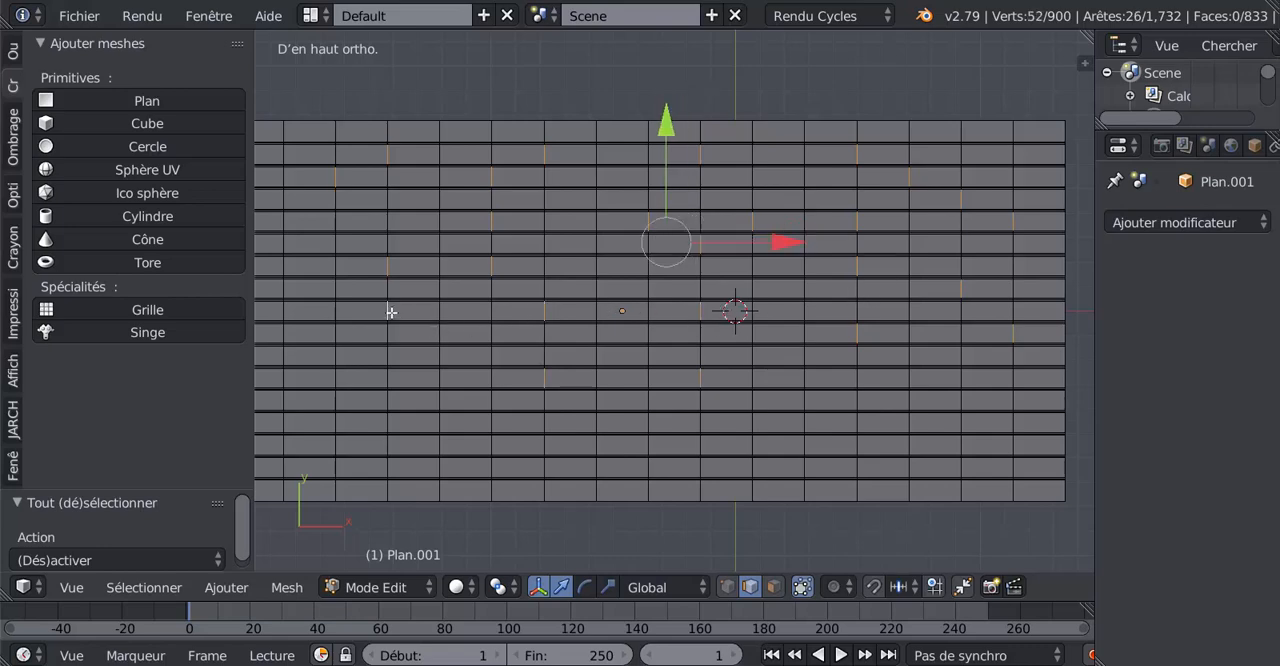
shift+right_click(386, 378)
Add one joint edge near the floor's left end in each of board rows 6, 8, 9, 10 and 12.
shift+middle_drag(406, 377, 667, 362)
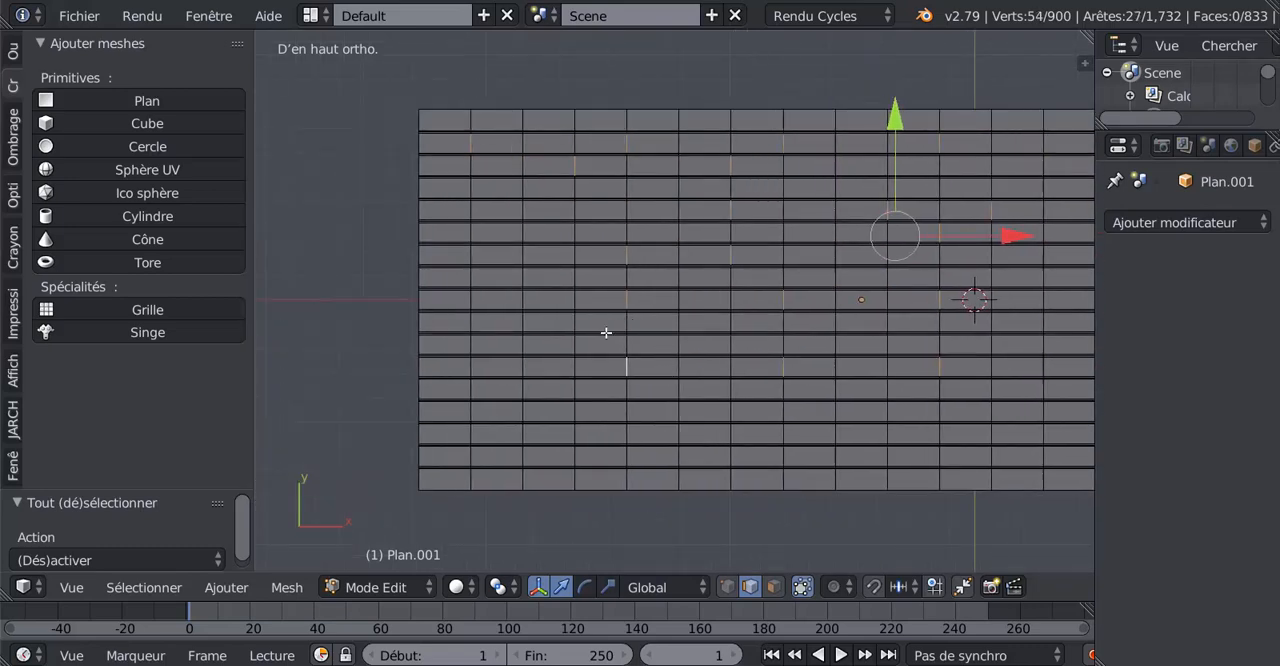
shift+right_click(575, 324)
shift+right_click(527, 299)
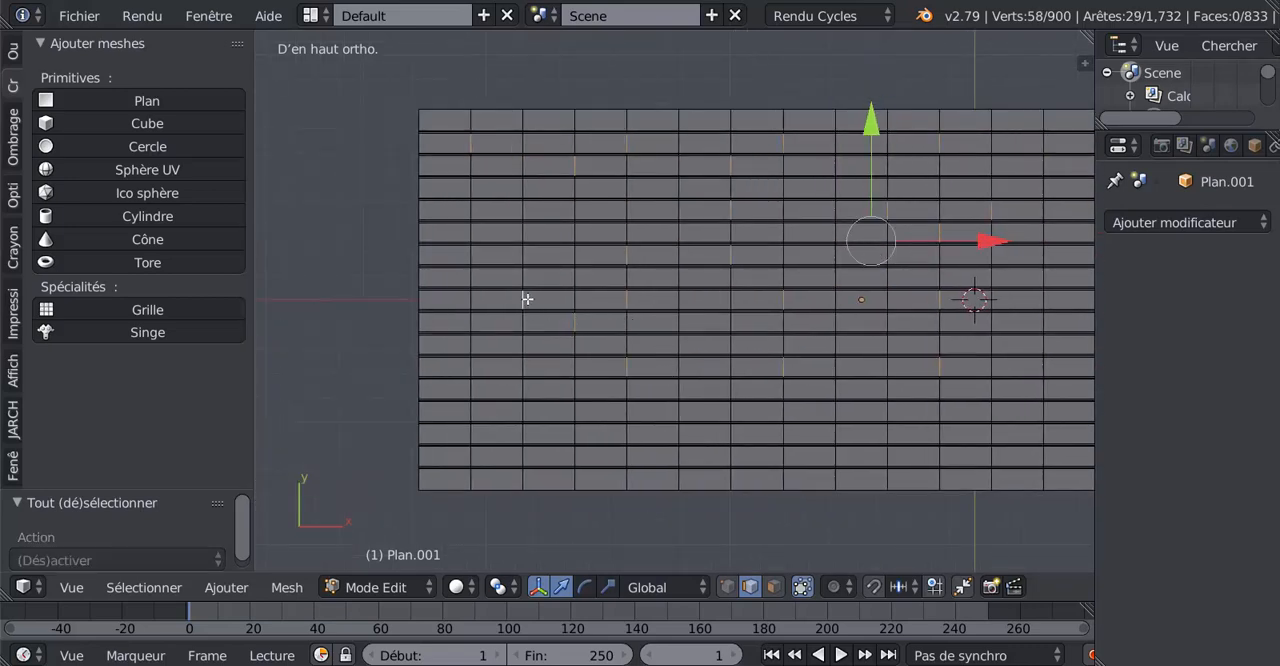
shift+right_click(523, 232)
shift+right_click(475, 279)
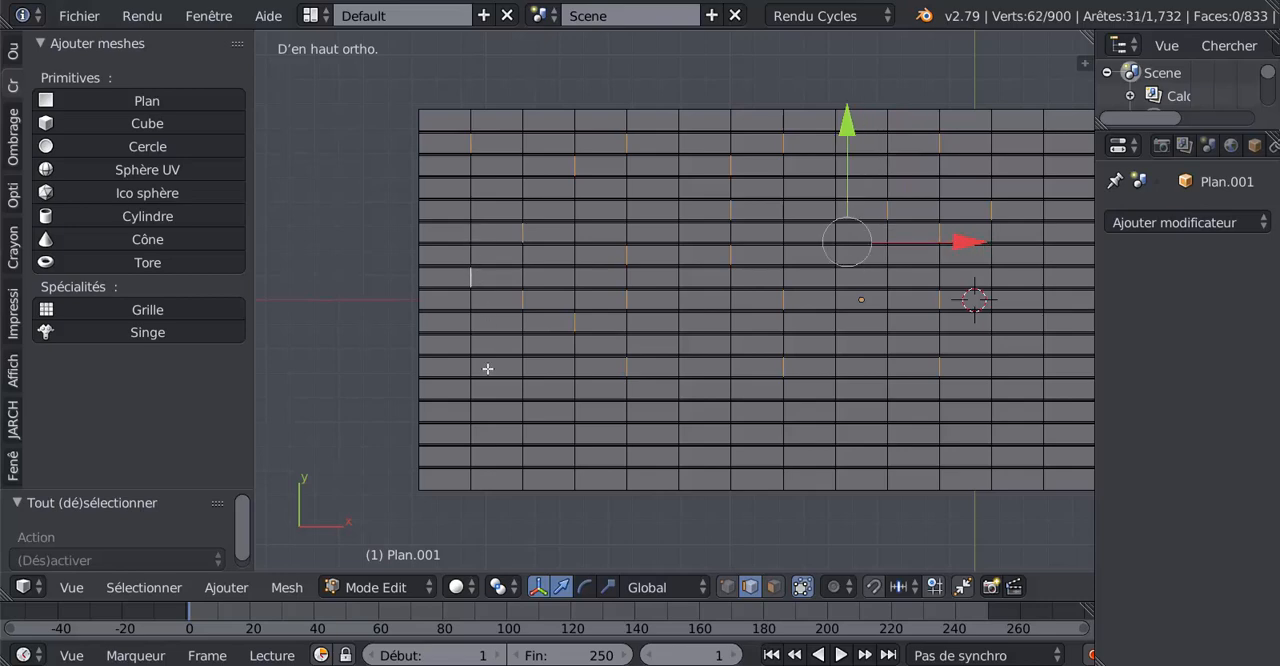
shift+right_click(475, 370)
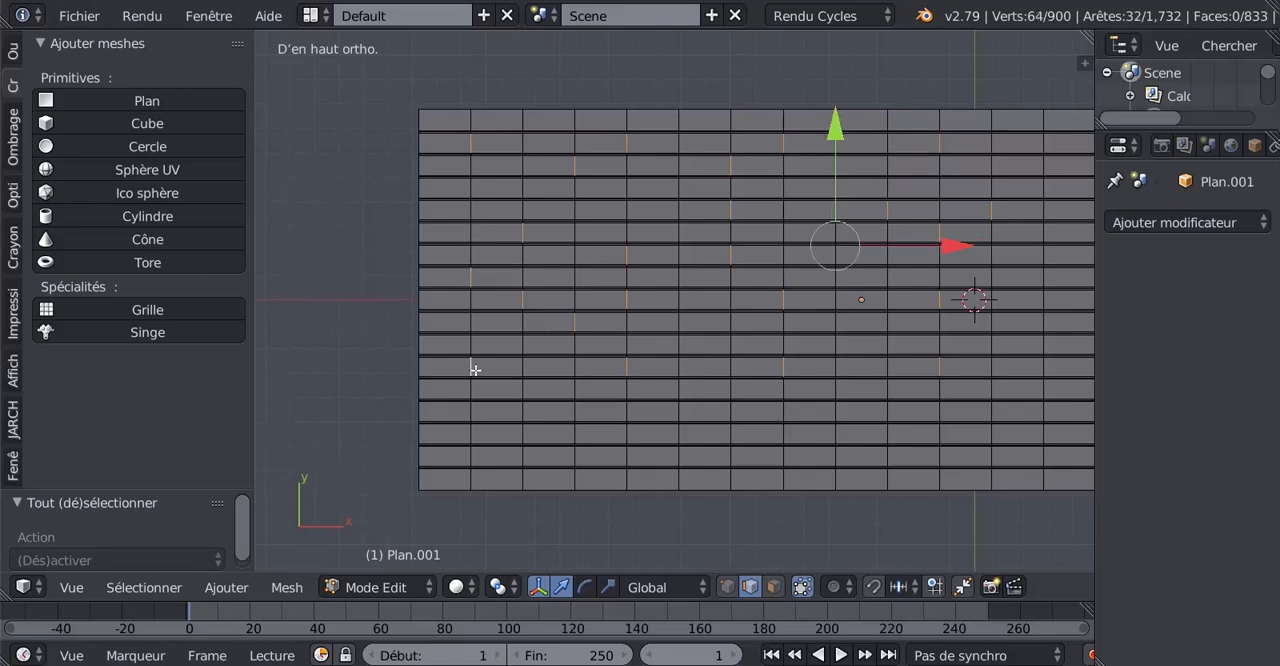
Add two joint edges in the fourteenth board row to the selection, deselecting any lengthwise edges picked by mistake.
shift+right_click(577, 412)
shift+right_click(690, 413)
shift+right_click(729, 410)
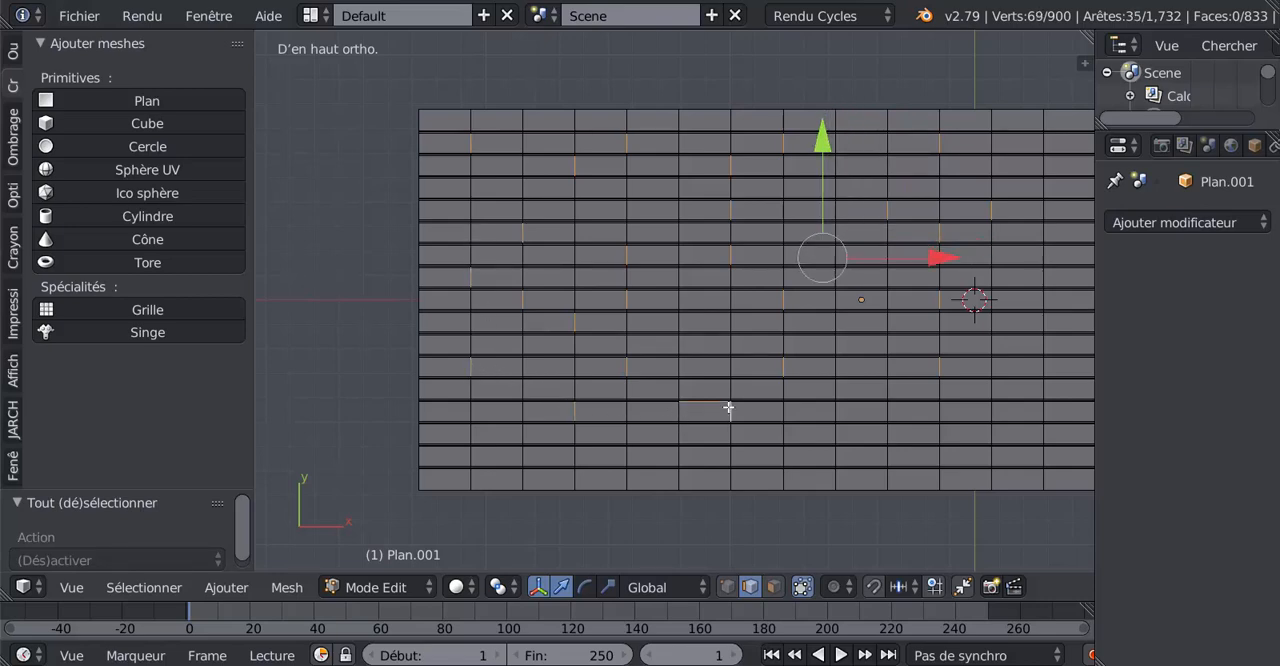
shift+right_click(681, 415)
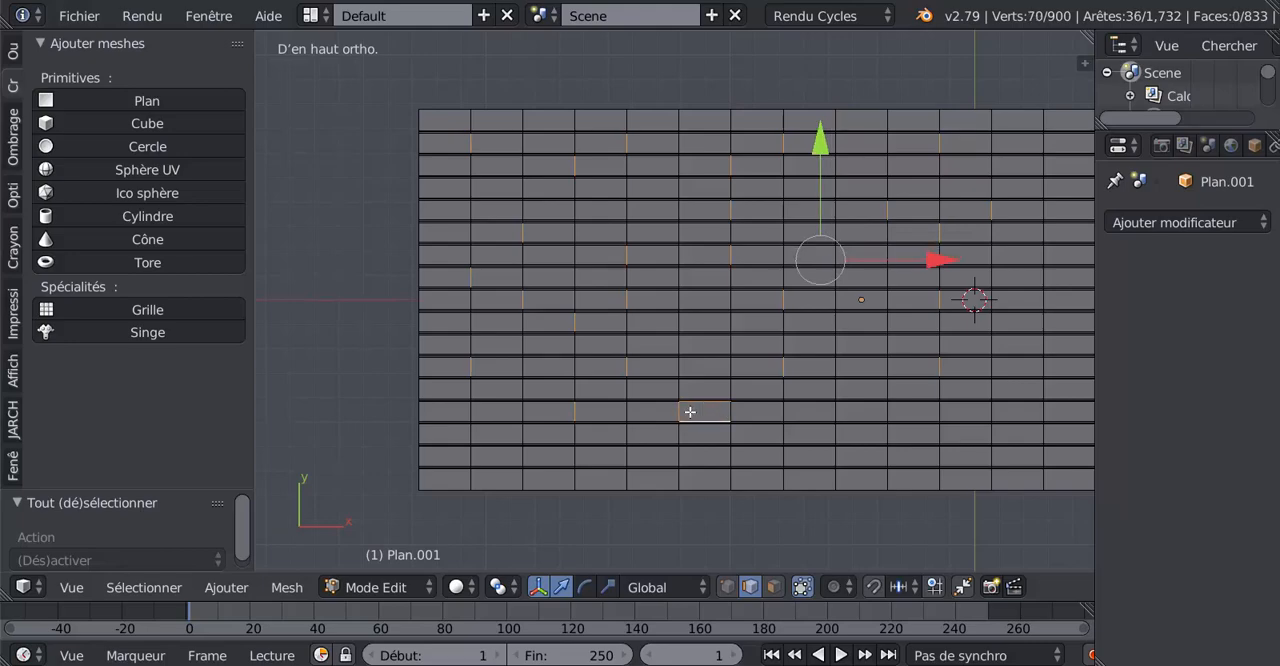
shift+right_click(690, 413)
shift+right_click(704, 413)
Bevel the selected staggered joint edges into narrow strips with two segments each.
scroll(707, 407, down, 1)
scroll(707, 407, down, 1)
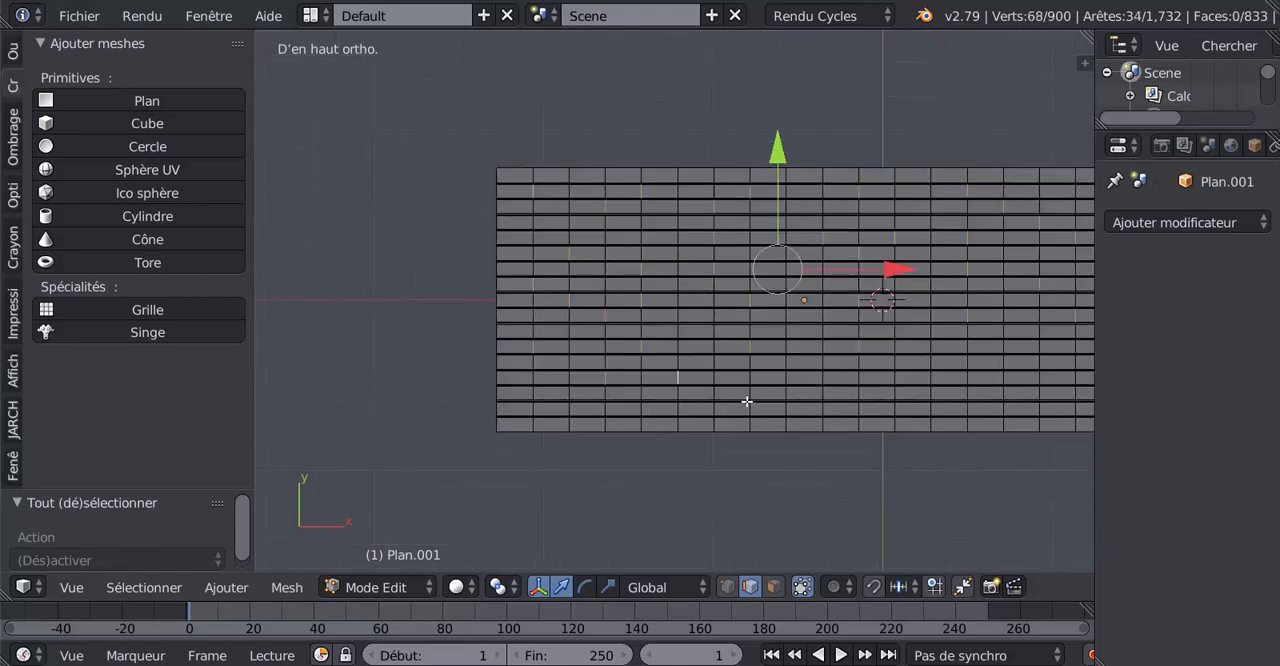
mouse_move(755, 392)
middle_down()
mouse_move(691, 380)
mouse_move(722, 335)
mouse_move(755, 380)
mouse_move(744, 390)
middle_up()
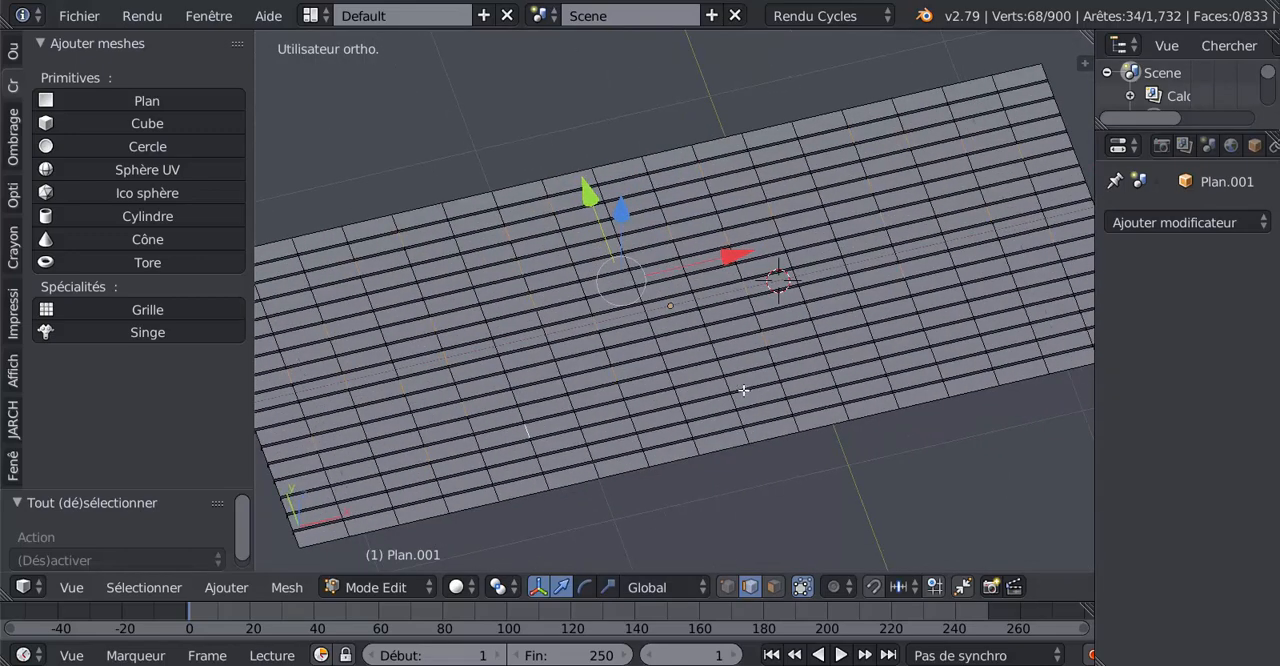
key(ctrl+b)
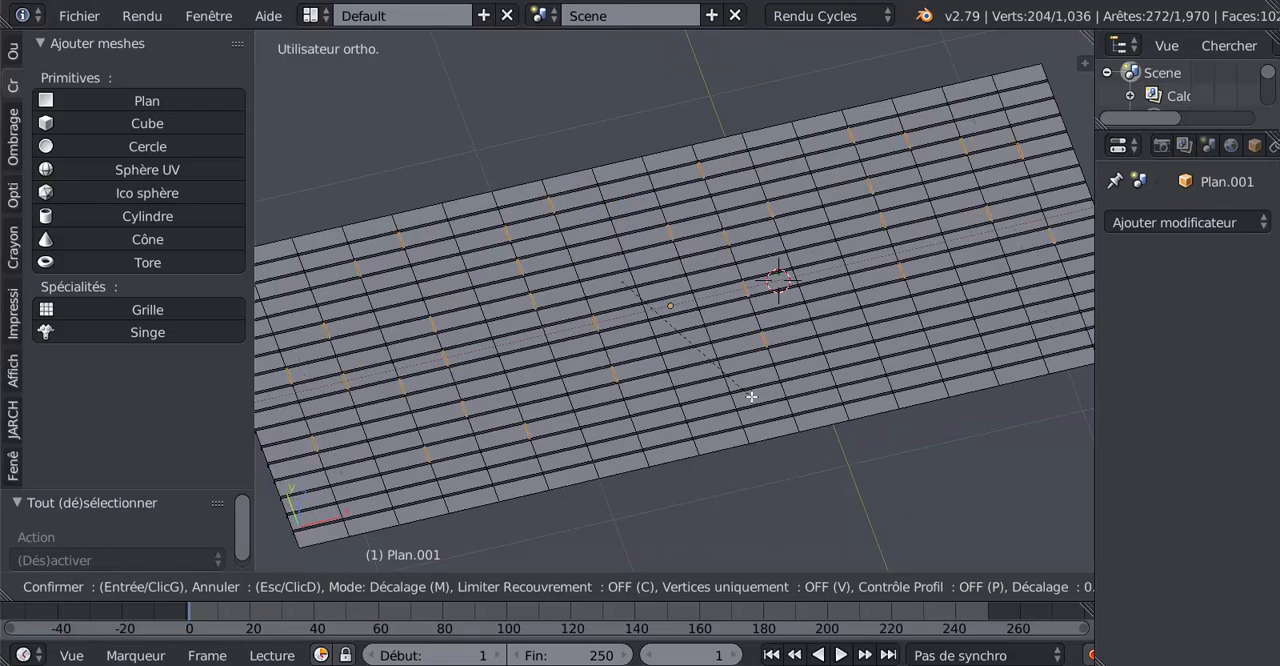
scroll(751, 397, up, 1)
click(751, 397)
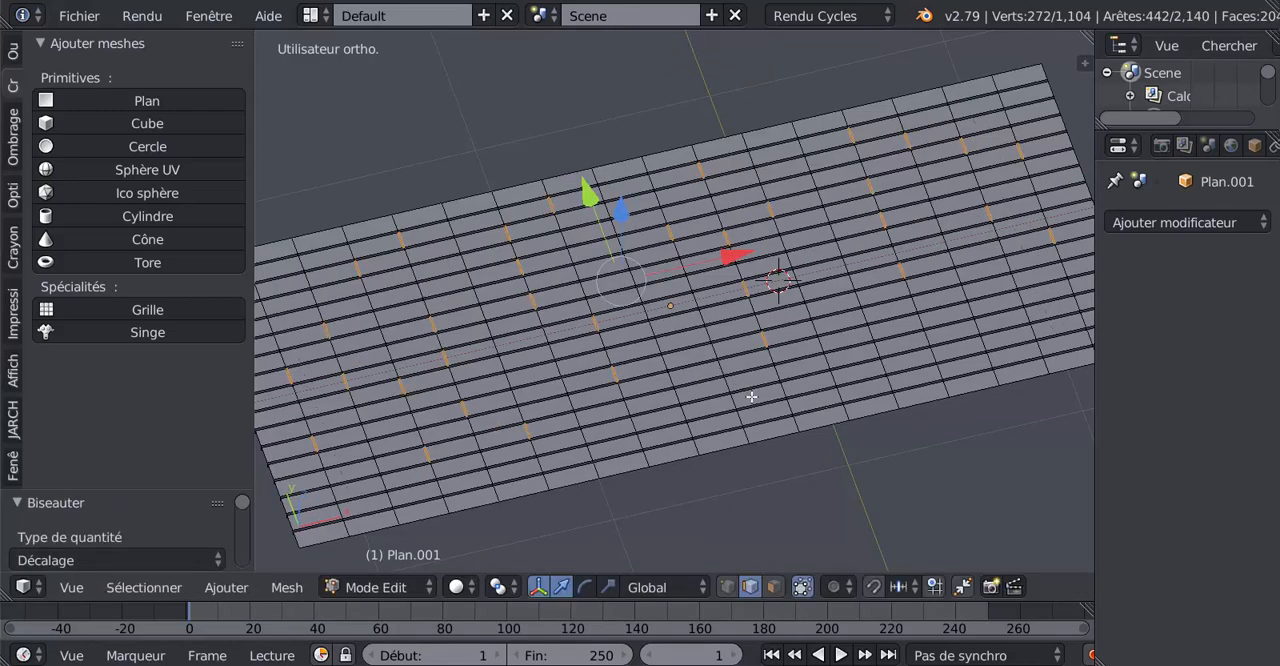
Shrink the selection to the centre edge of each bevelled joint and lower those edges slightly along Z to form grooves.
key(ctrl+KP_Subtract)
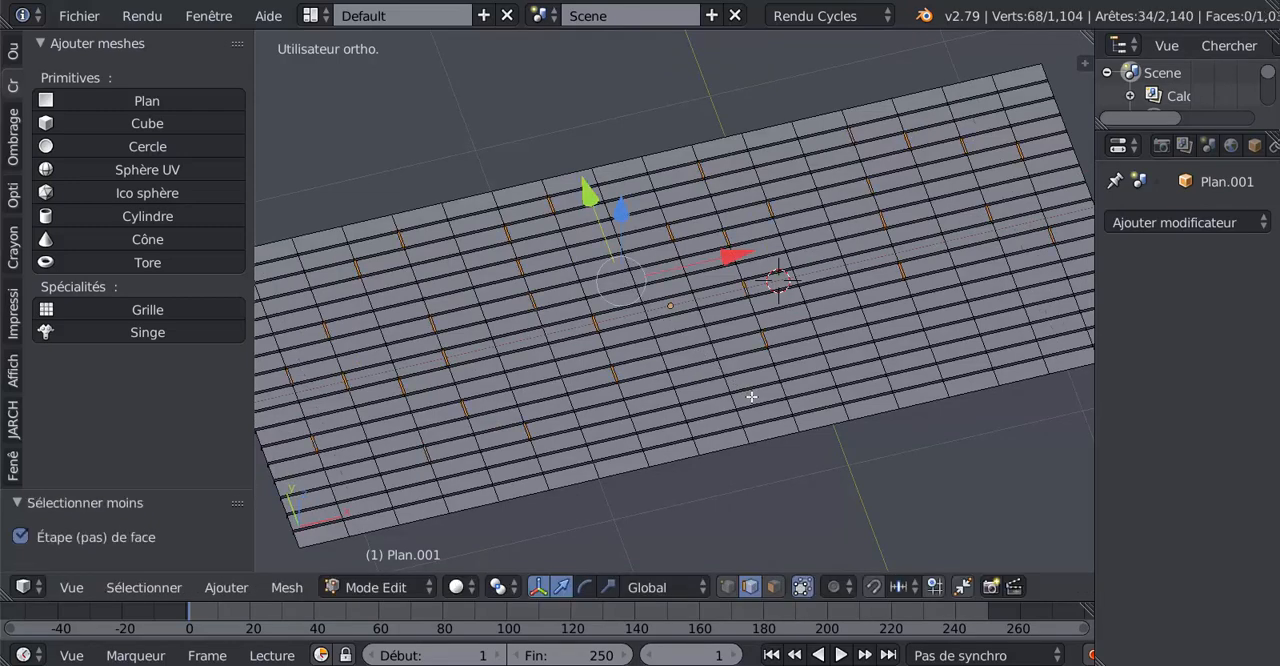
middle_drag(713, 378, 668, 280)
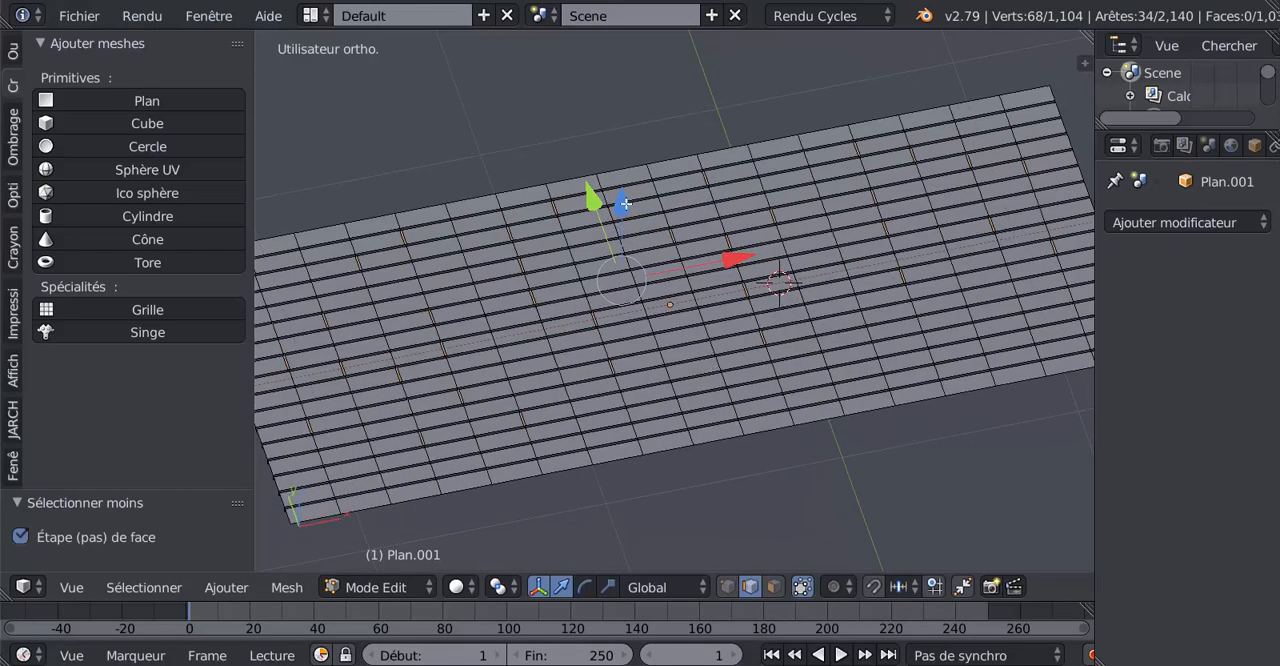
drag(625, 204, 633, 229)
Examine the staggered joint grooves across the floor in object mode and return to editing its mesh.
key(Tab)
middle_drag(696, 292, 918, 400)
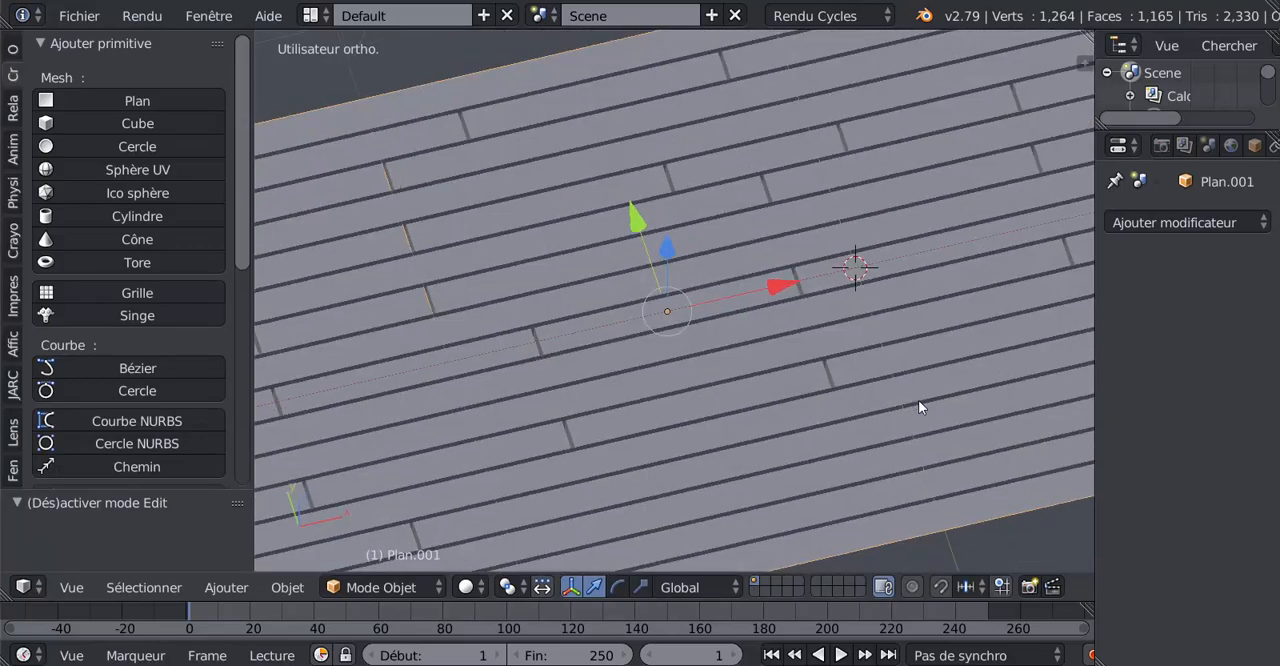
middle_drag(834, 348, 644, 367)
key(Tab)
key(Tab)
middle_drag(629, 412, 690, 431)
key(Tab)
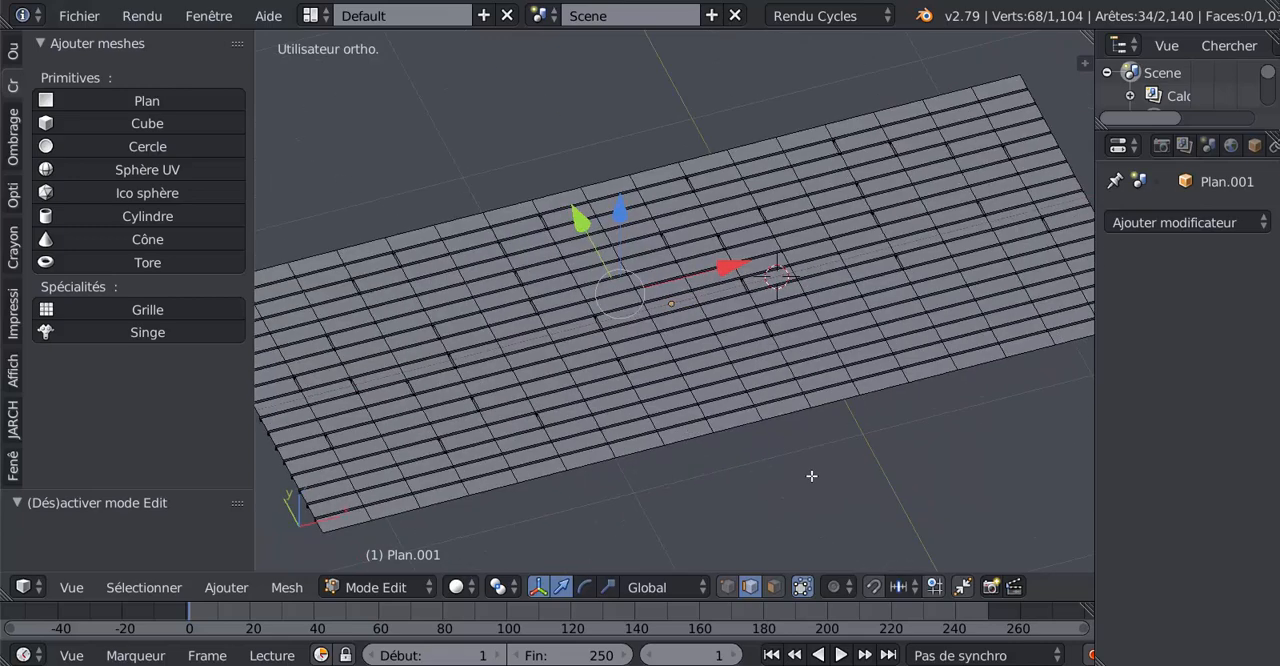
Leave mesh editing of the plank floor and reveal the hidden hull-shaped wall.
key(alt+h)
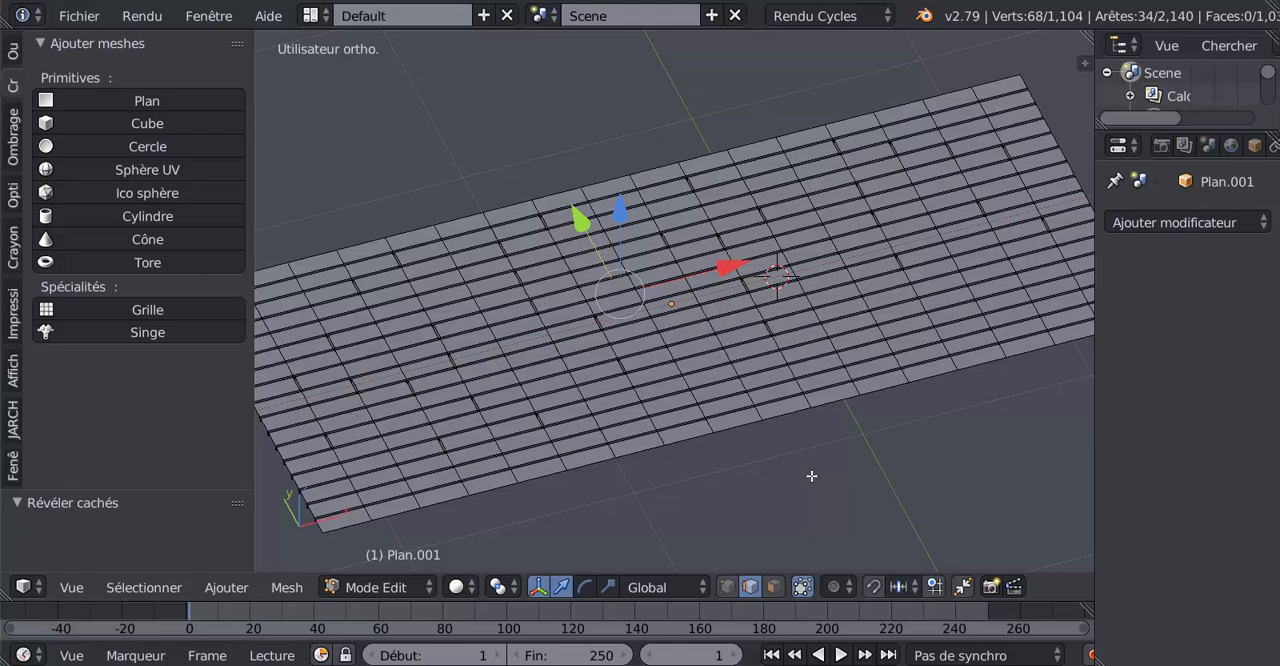
key(Tab)
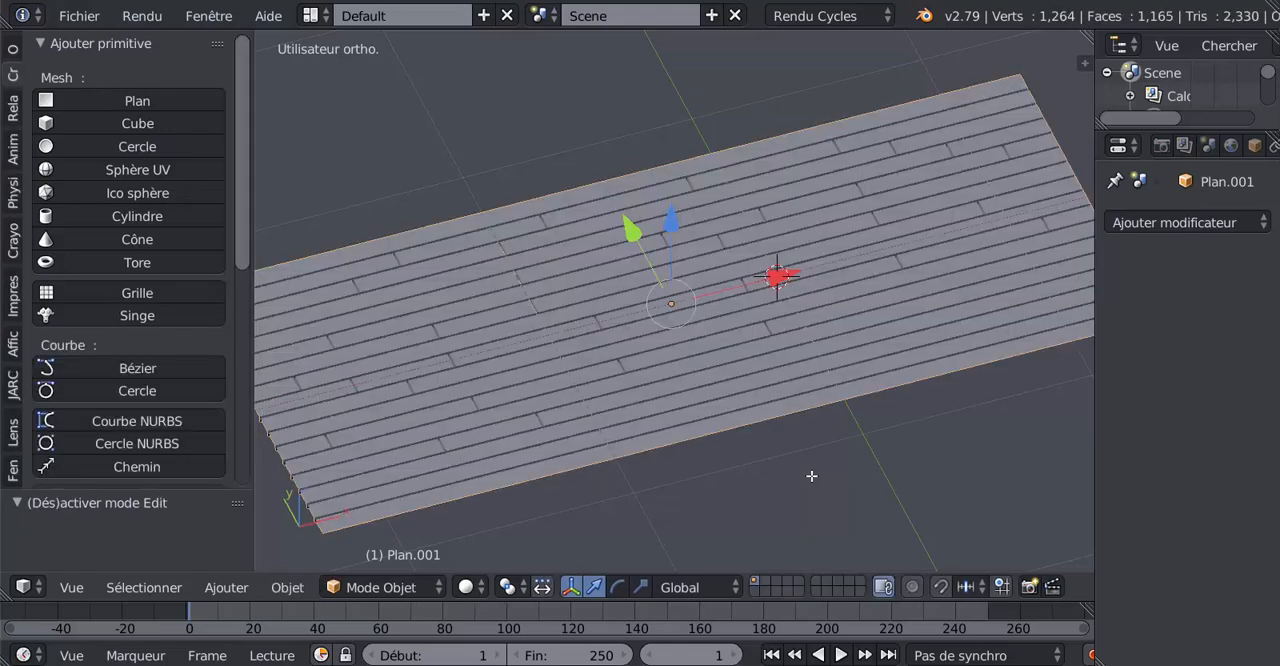
key(alt+h)
scroll(771, 388, down, 3)
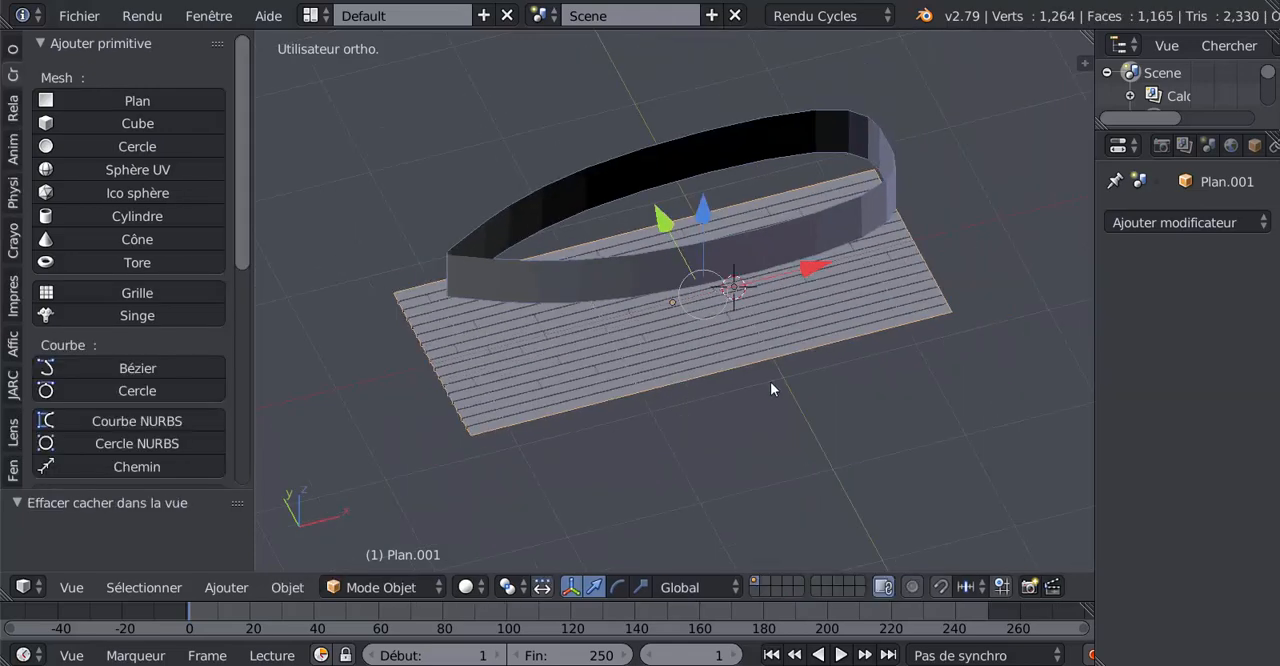
Select the hull-shaped wall and move it along Z so that it cuts through the plank floor.
right_click(765, 264)
middle_drag(765, 264, 738, 219)
click(730, 183)
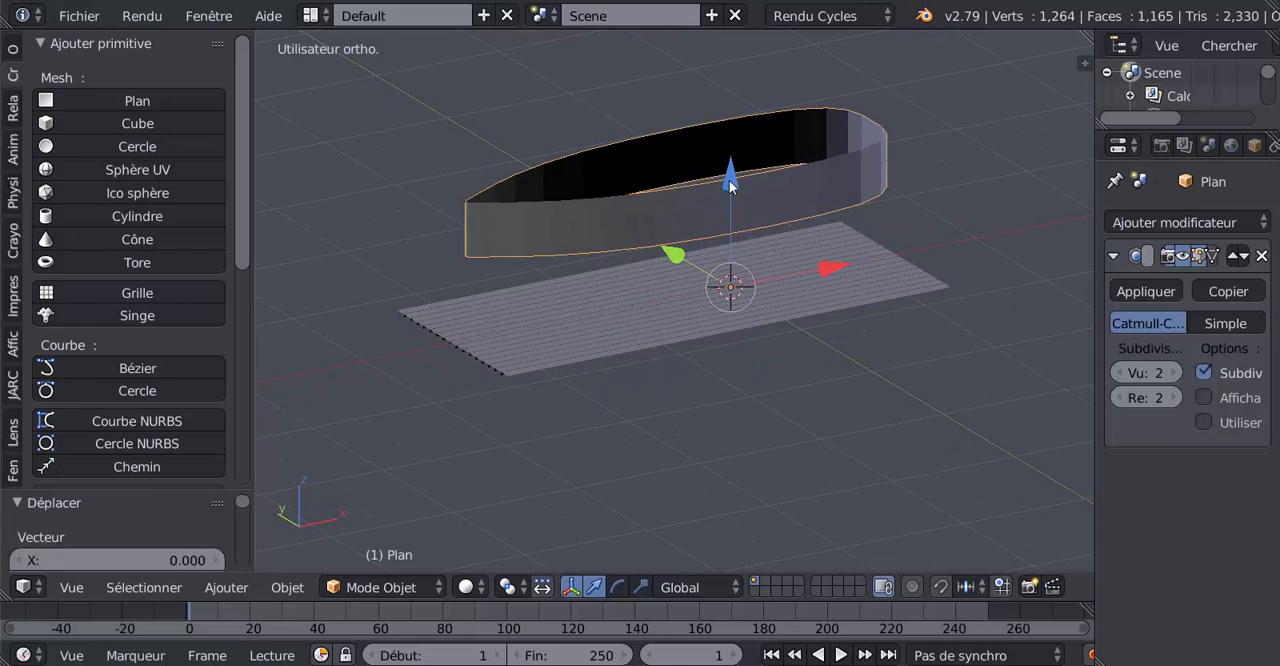
drag(729, 180, 744, 277)
middle_drag(744, 277, 644, 398)
scroll(778, 451, up, 2)
shift+middle_drag(870, 463, 815, 441)
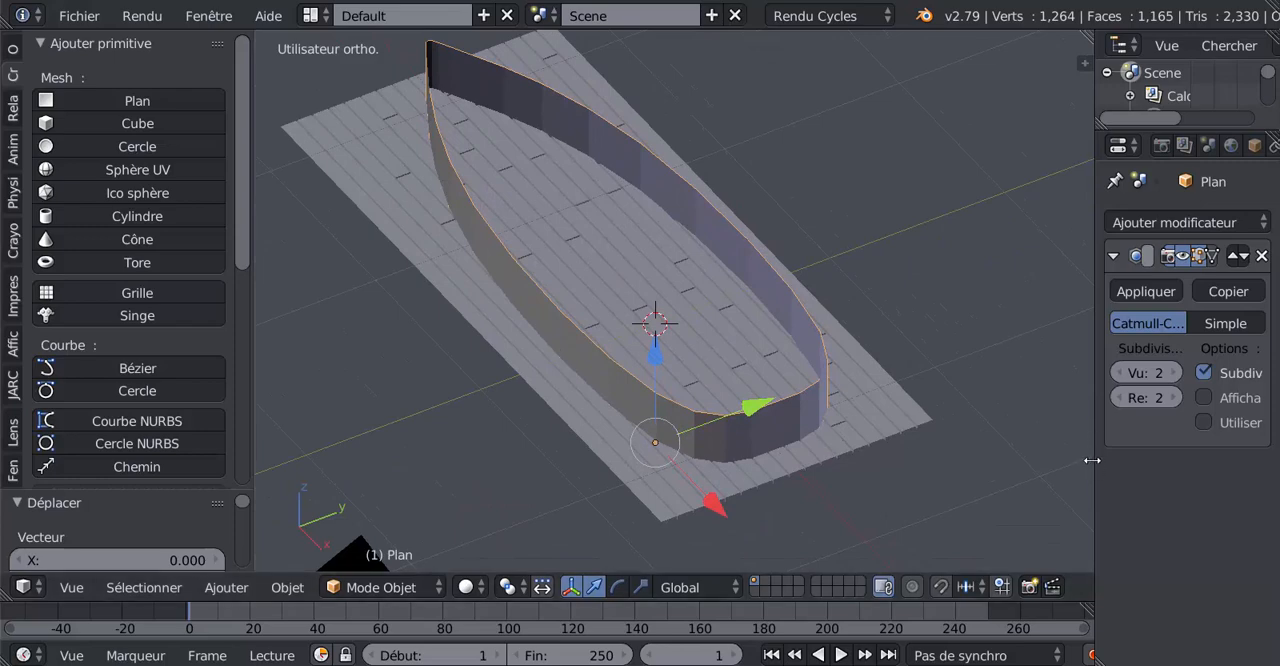
Add a Boolean modifier to the plank floor, using Intersection with the hull object Plan.
drag(1093, 462, 1030, 463)
middle_drag(743, 497, 631, 506)
right_click(670, 446)
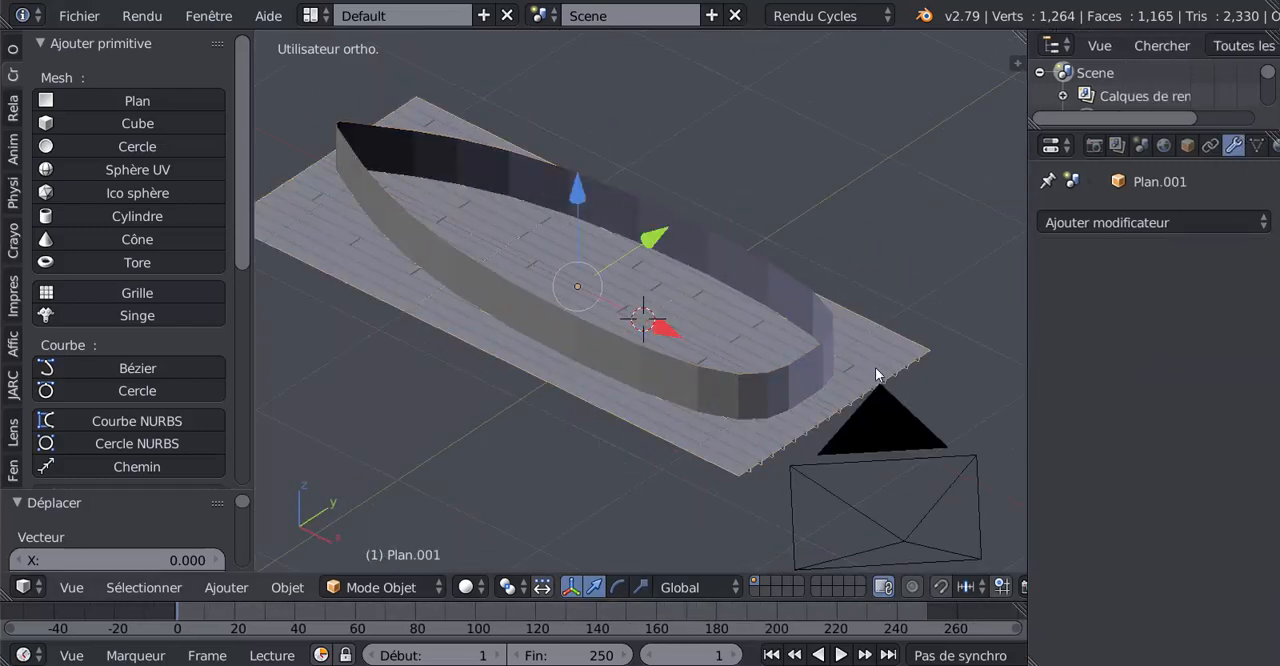
click(1138, 222)
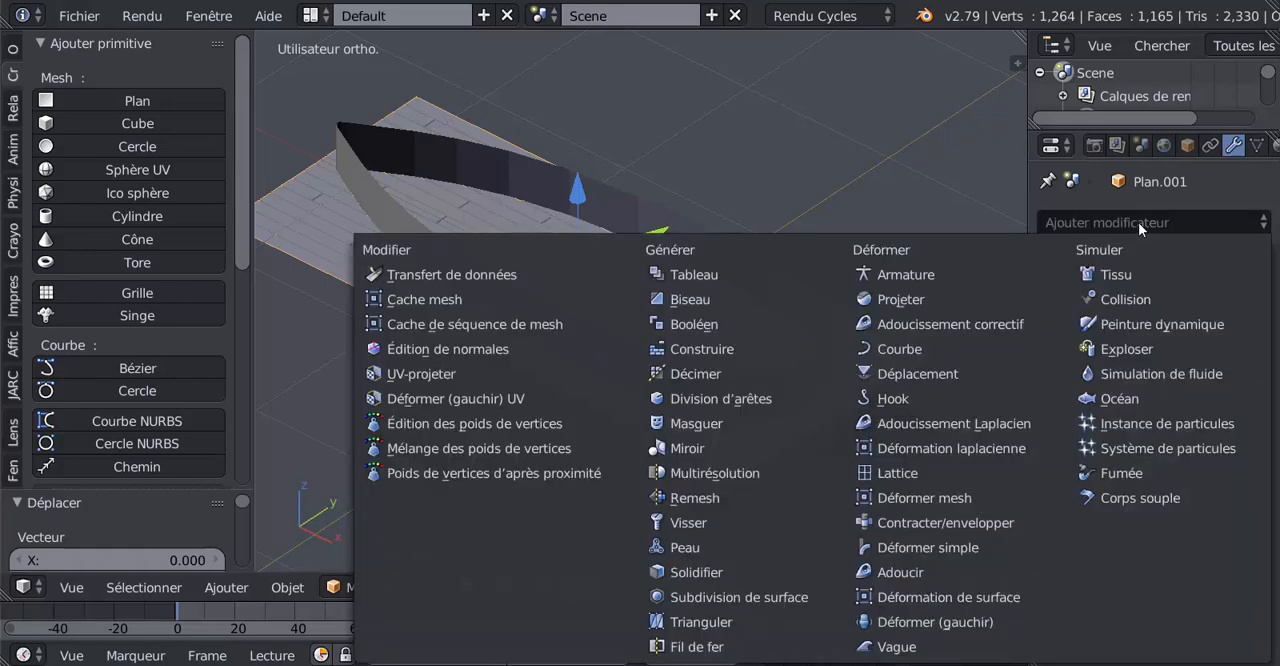
click(699, 320)
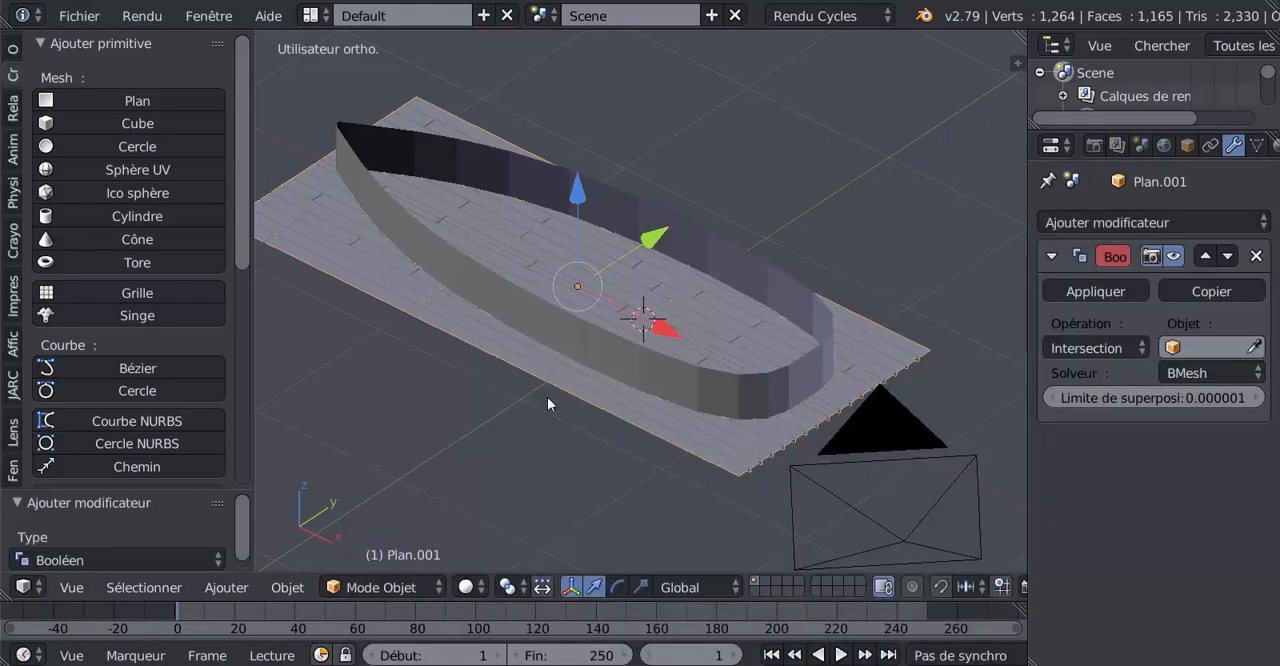
click(1212, 347)
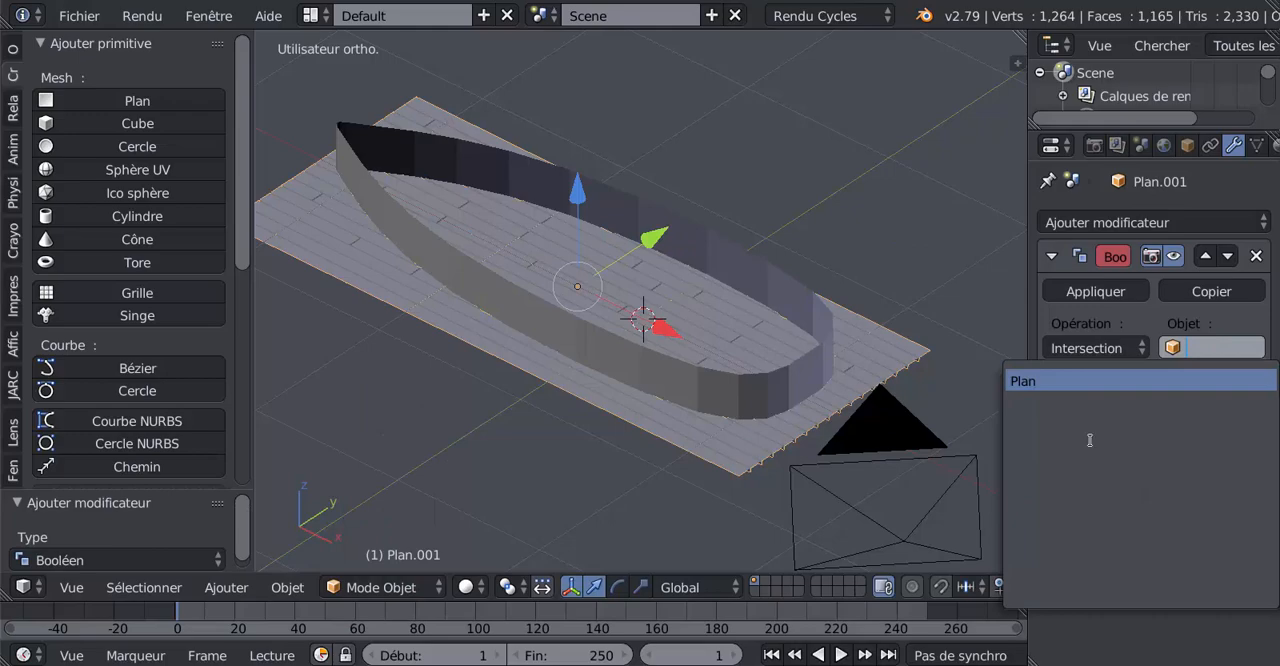
click(1097, 383)
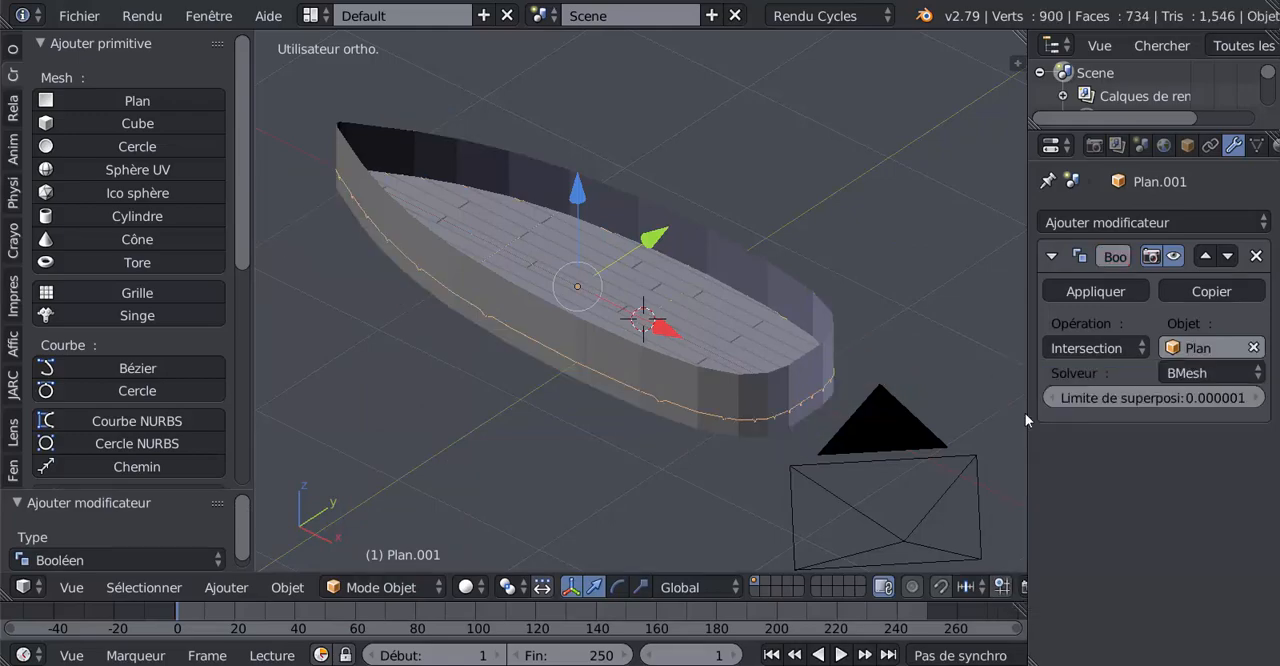
Check the trimmed planks inside the hull and apply the Boolean modifier to the floor.
middle_drag(762, 449, 900, 483)
scroll(900, 483, up, 2)
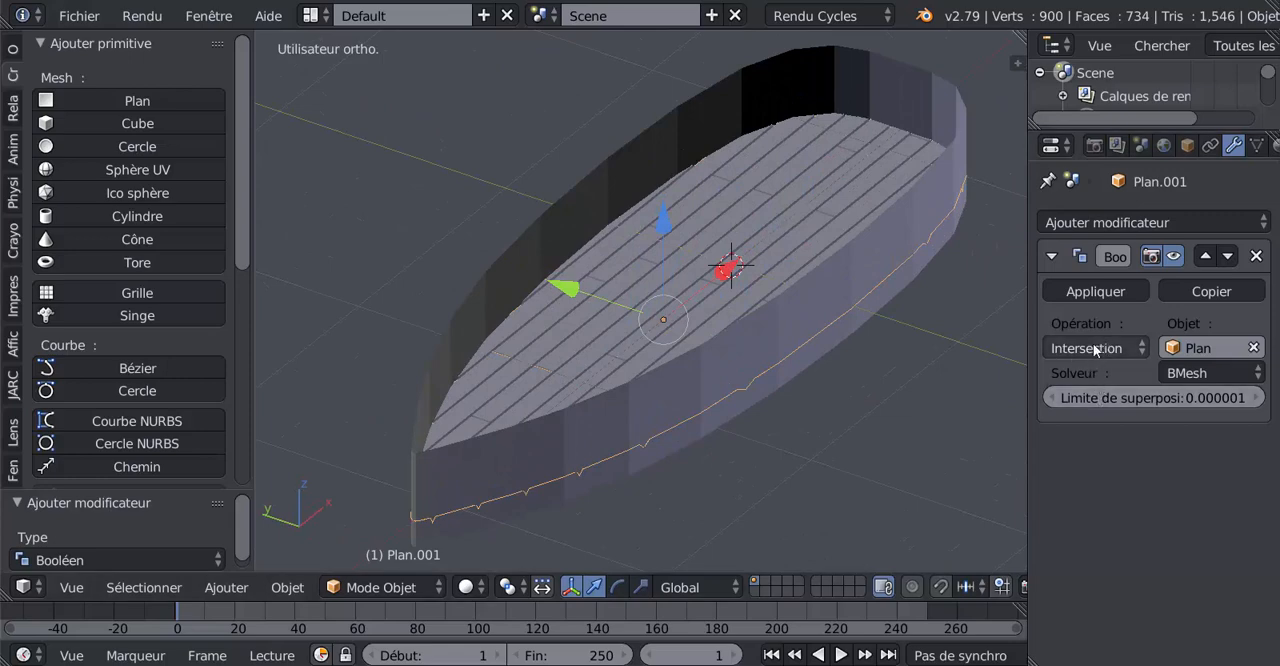
click(1097, 291)
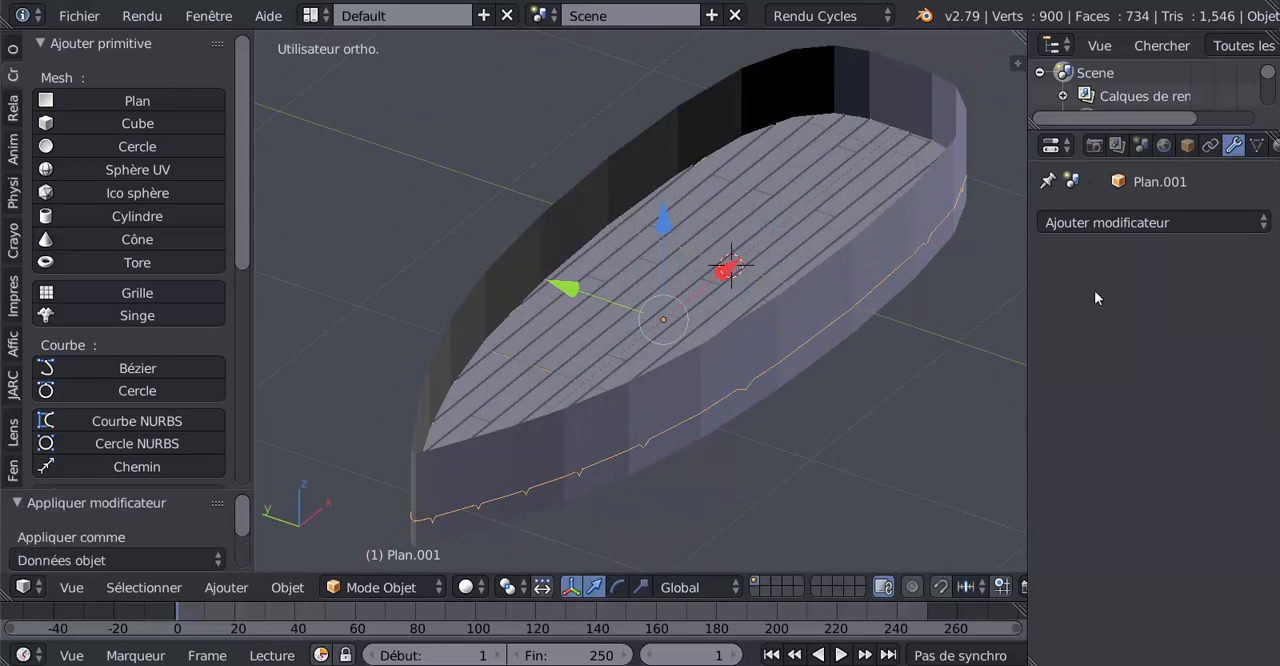
Select the hull-shaped wall in object mode and delete it, leaving only the trimmed deck.
key(Tab)
right_click(768, 358)
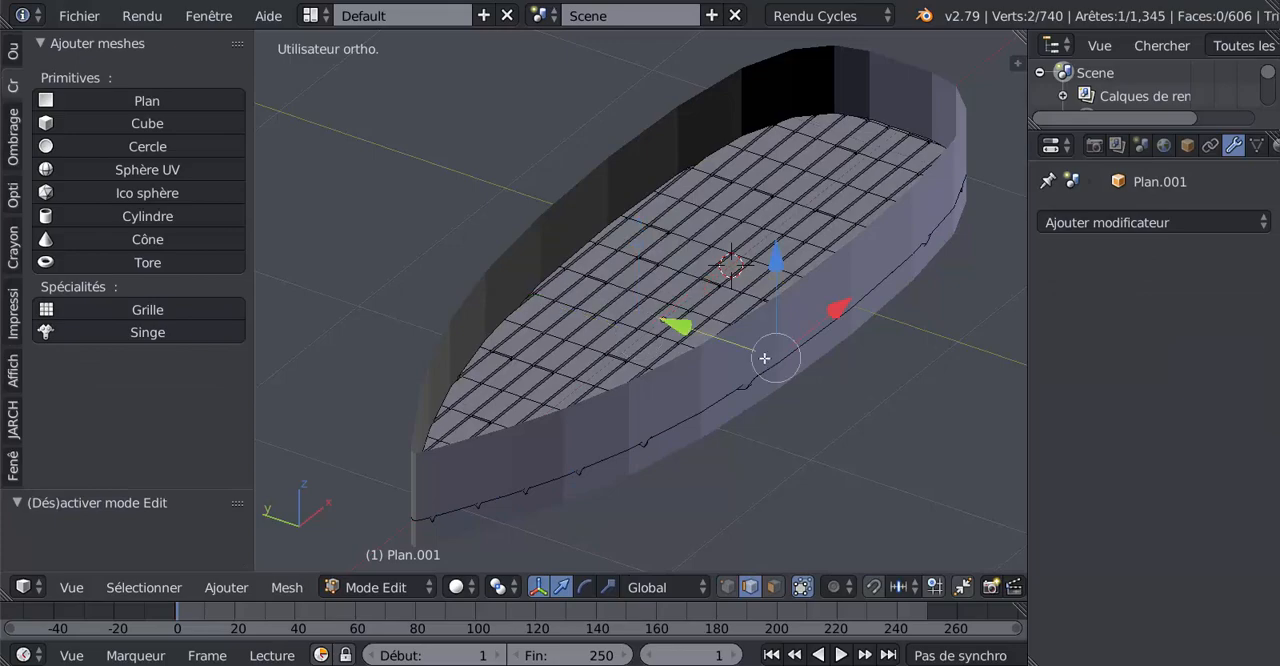
key(Tab)
right_click(763, 367)
key(x)
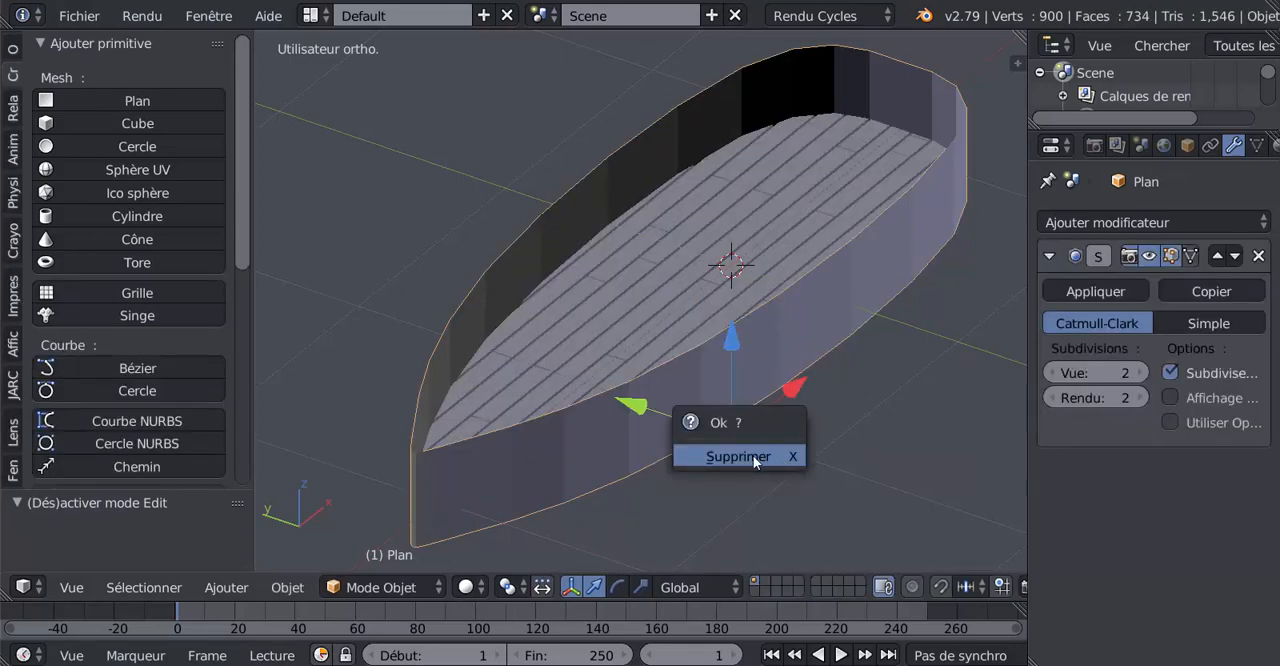
click(753, 455)
Edit the deck mesh in face mode and delete the two stray faces hanging from its pointed end.
scroll(454, 508, up, 3)
middle_drag(738, 480, 659, 454)
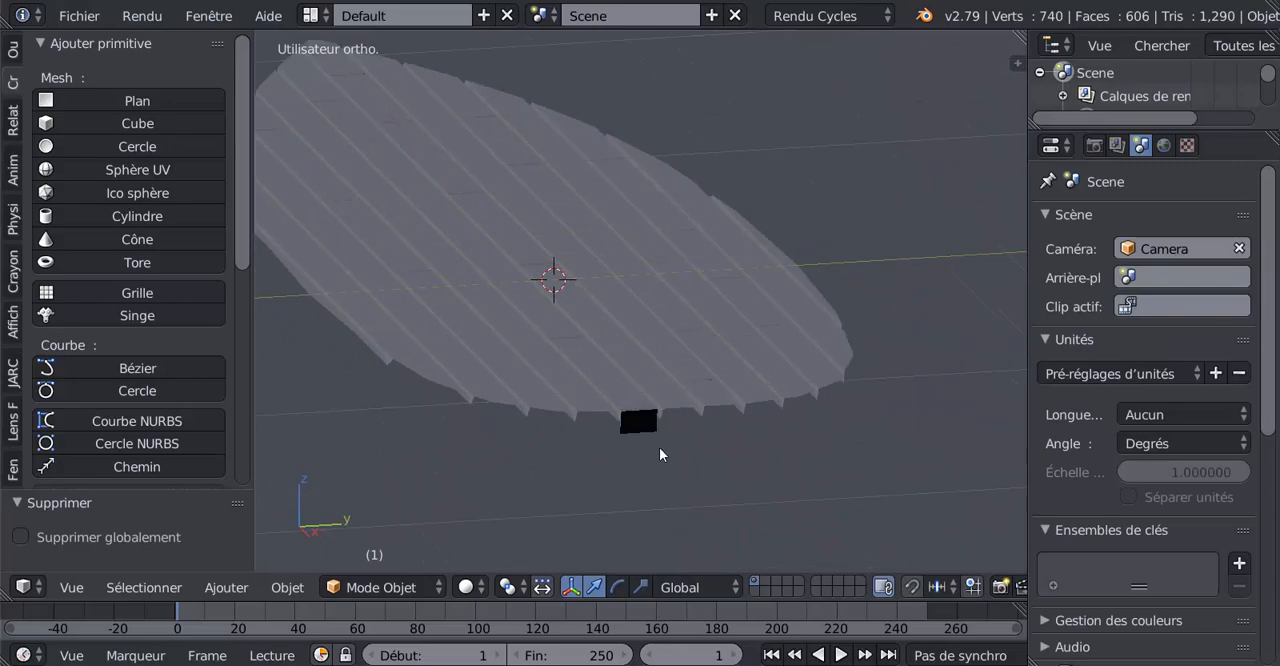
right_click(686, 343)
key(Tab)
middle_drag(830, 465, 603, 400)
key(3)
right_click(603, 400)
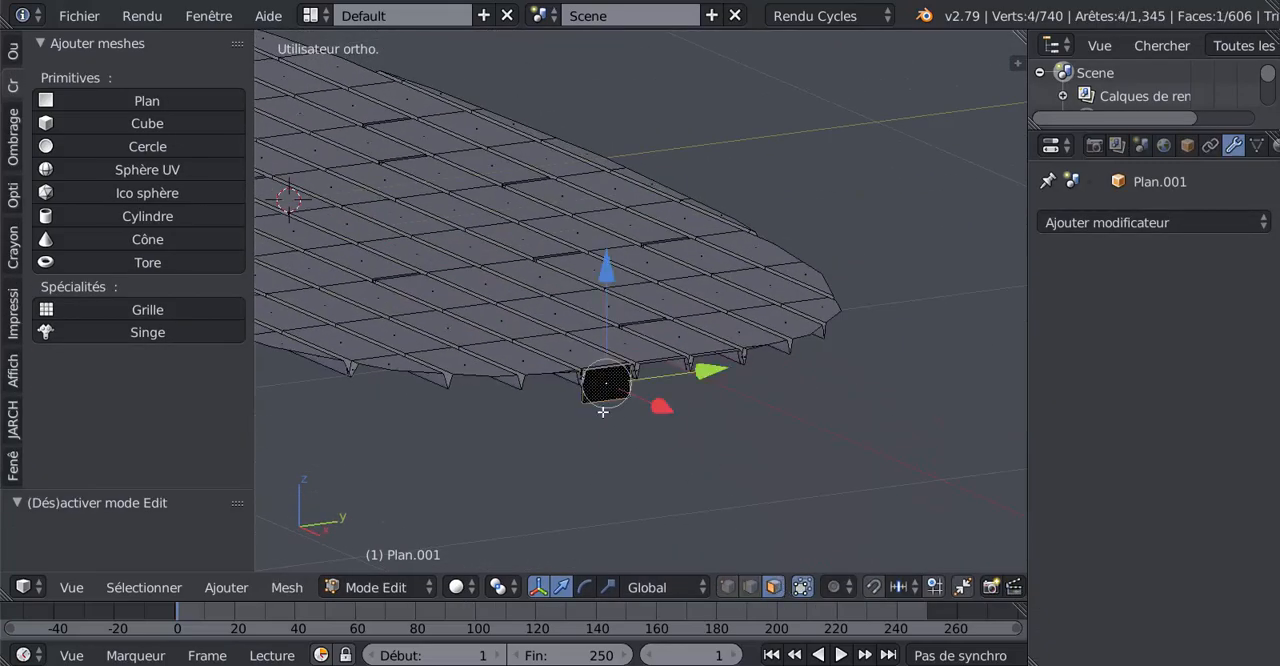
key(x)
click(586, 417)
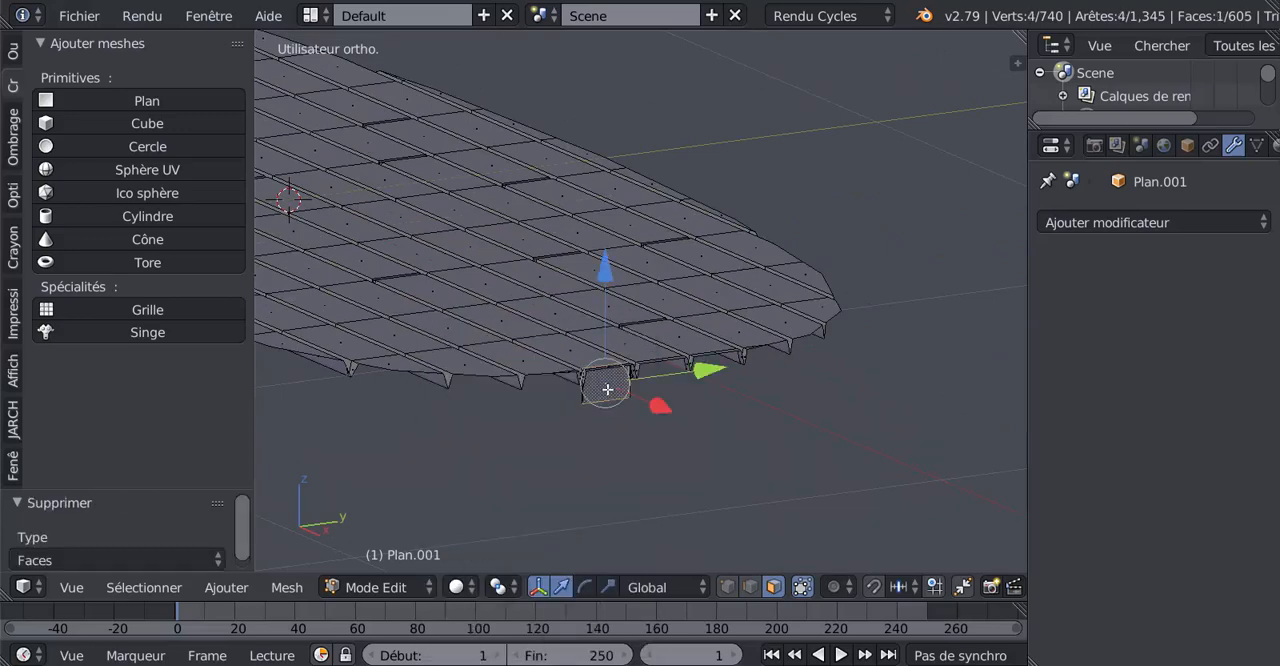
key(x)
click(608, 389)
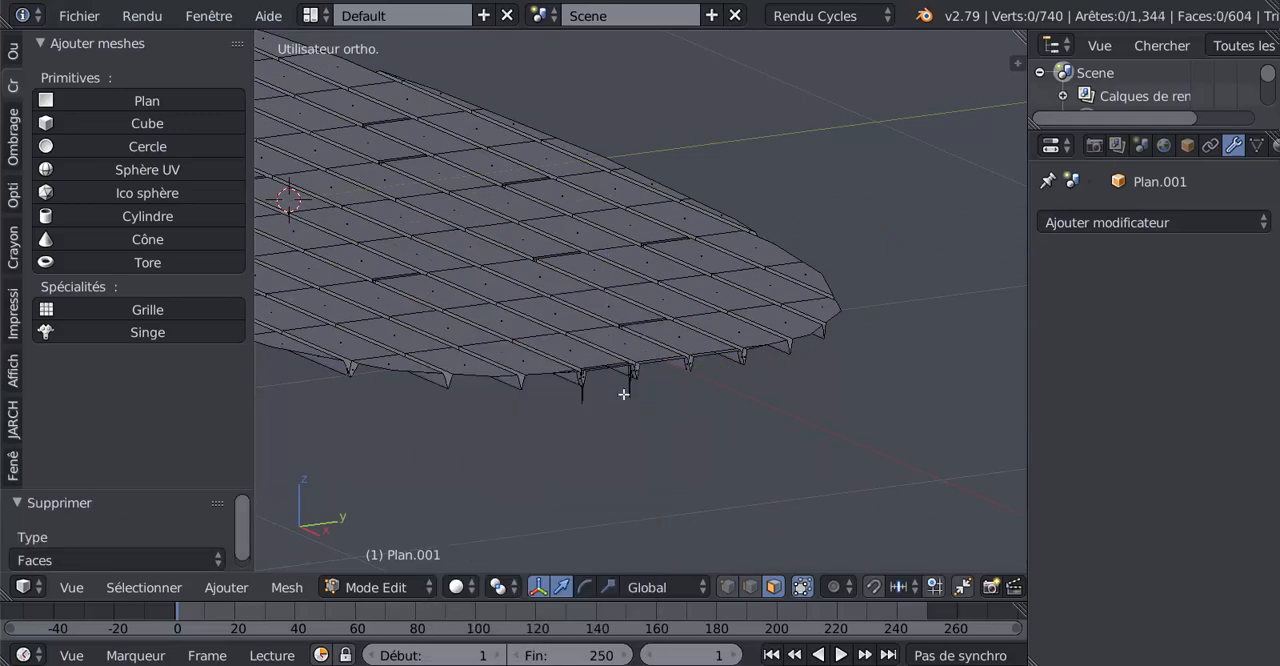
Switch to vertex selection, circle-select the two leftover vertices hanging below the deck's end and delete them.
scroll(648, 458, up, 2)
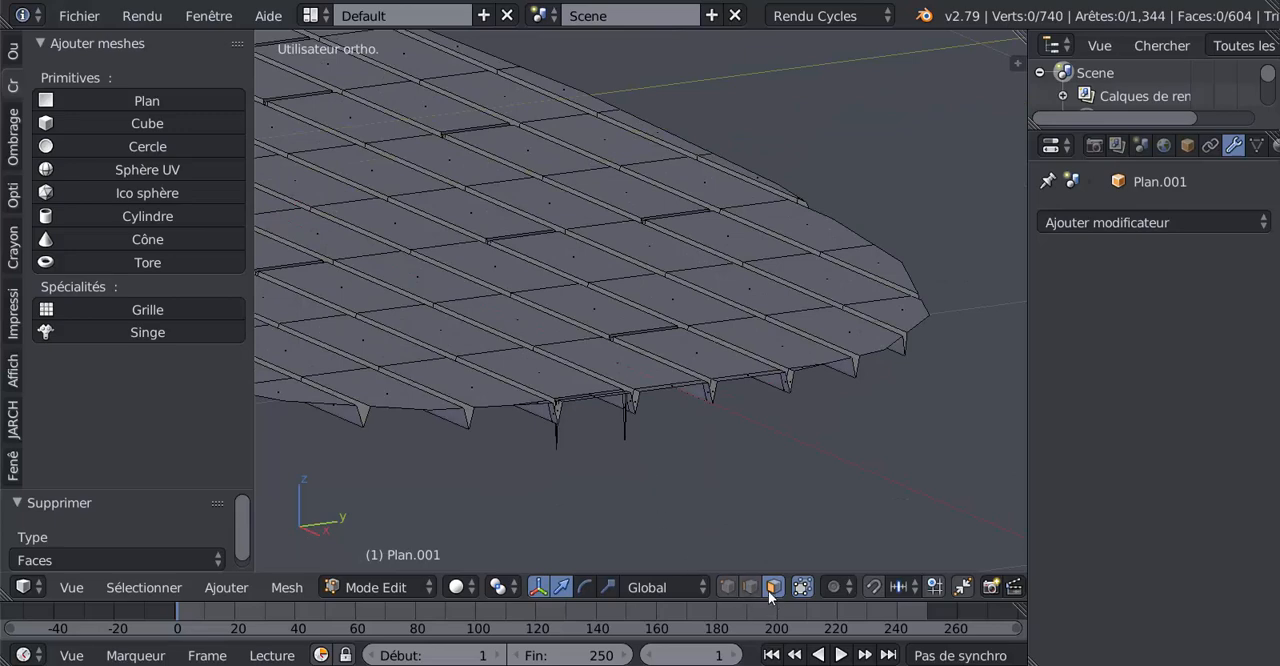
click(727, 587)
key(a)
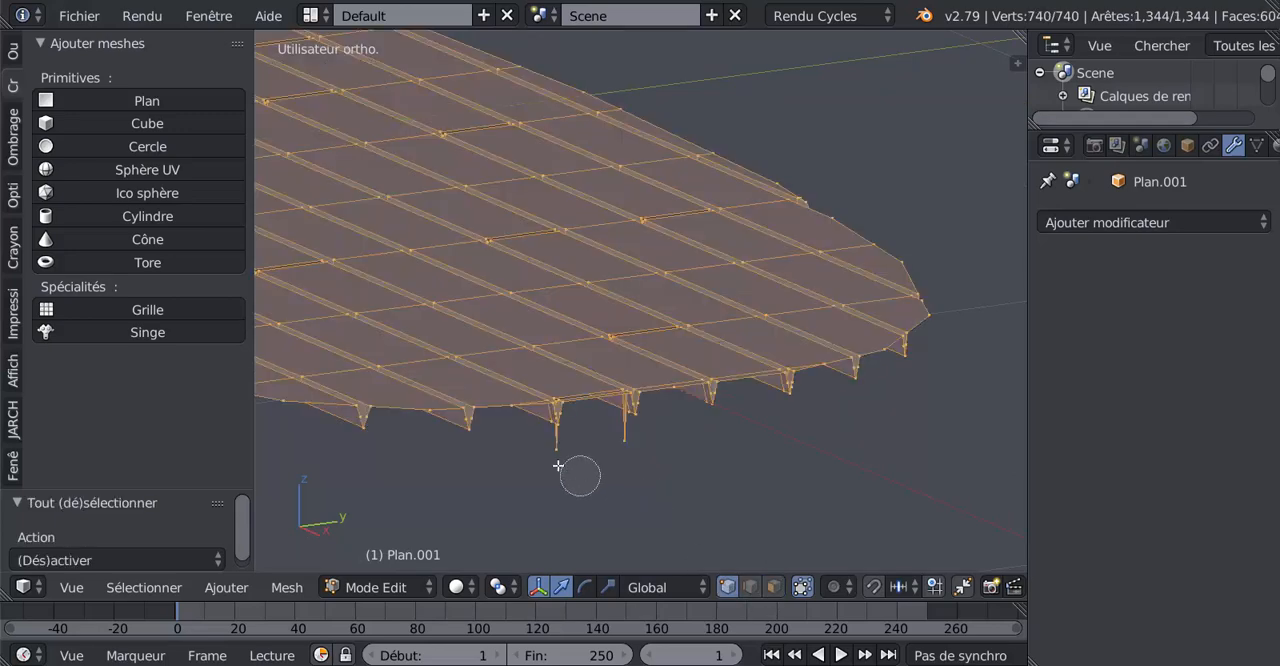
key(a)
key(c)
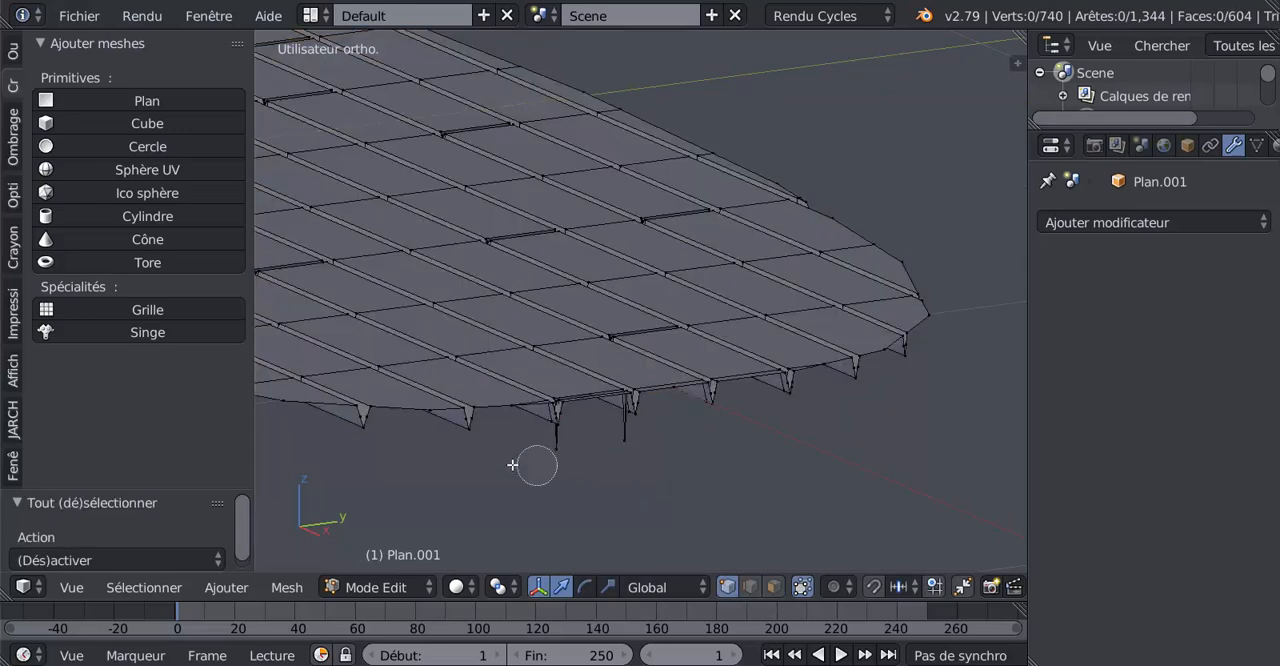
click(541, 450)
click(628, 446)
key(Escape)
key(x)
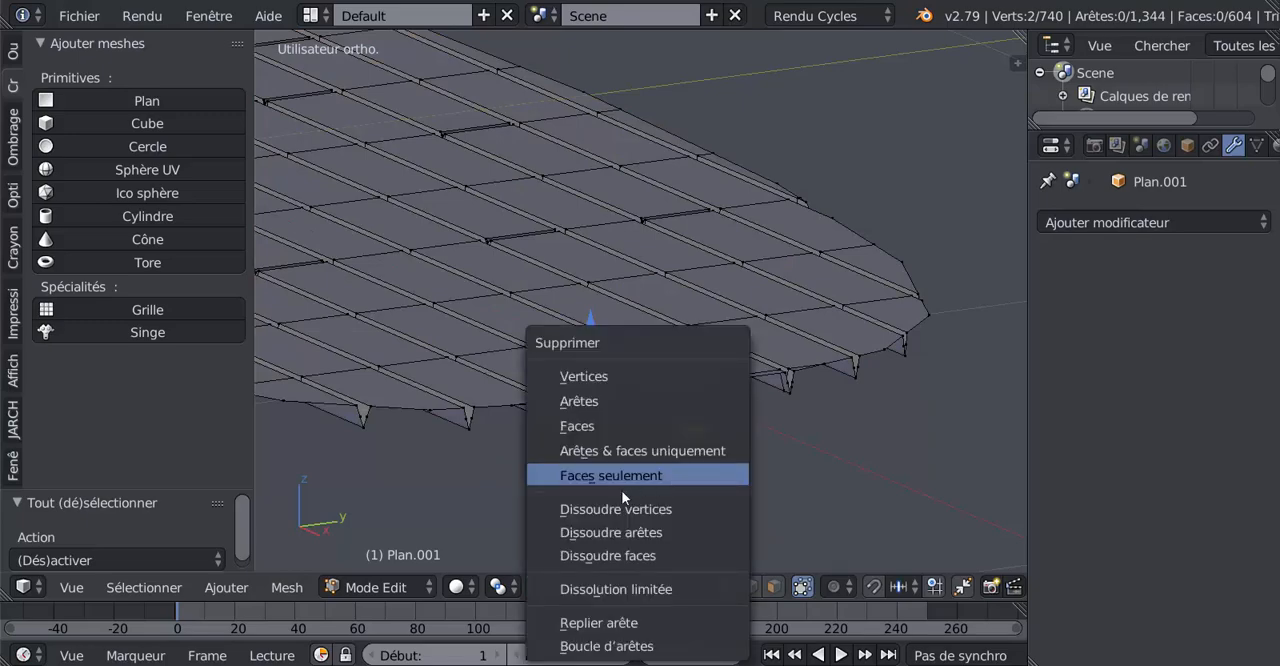
click(626, 375)
scroll(651, 443, down, 3)
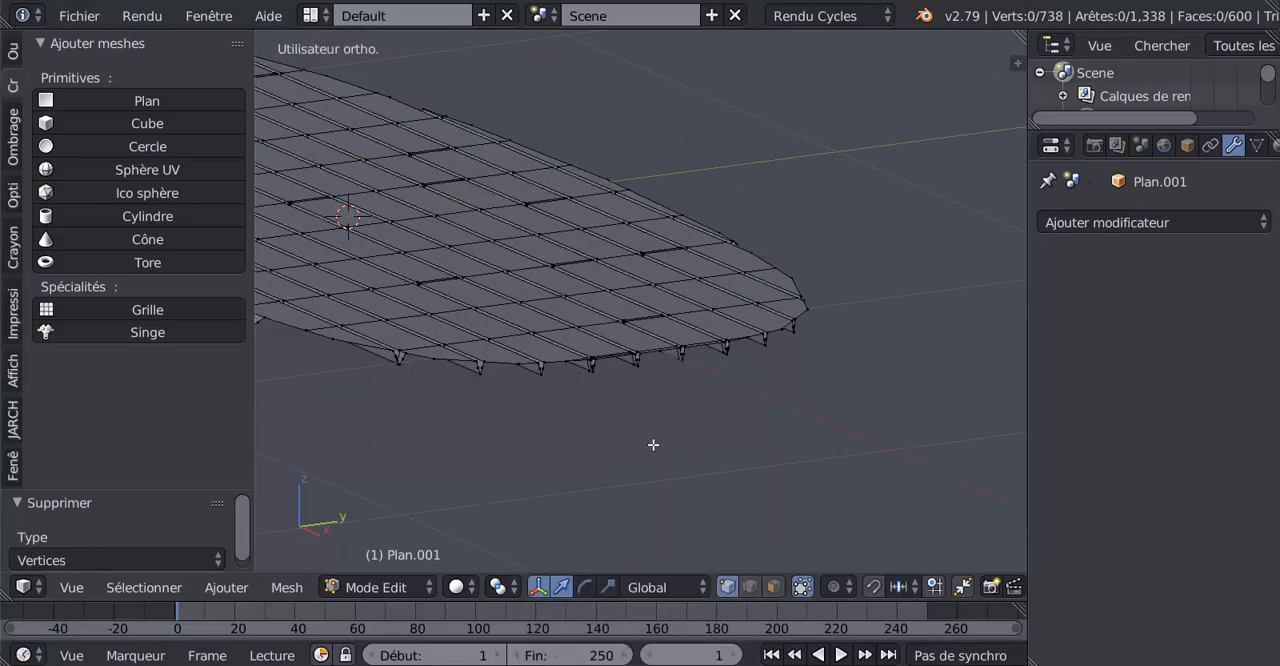
Circle-select the stray vertices protruding below the deck's opposite edge in wireframe display and delete them.
middle_drag(560, 442, 745, 443)
scroll(702, 438, up, 2)
middle_drag(842, 456, 811, 414)
scroll(838, 439, down, 3)
scroll(729, 418, up, 4)
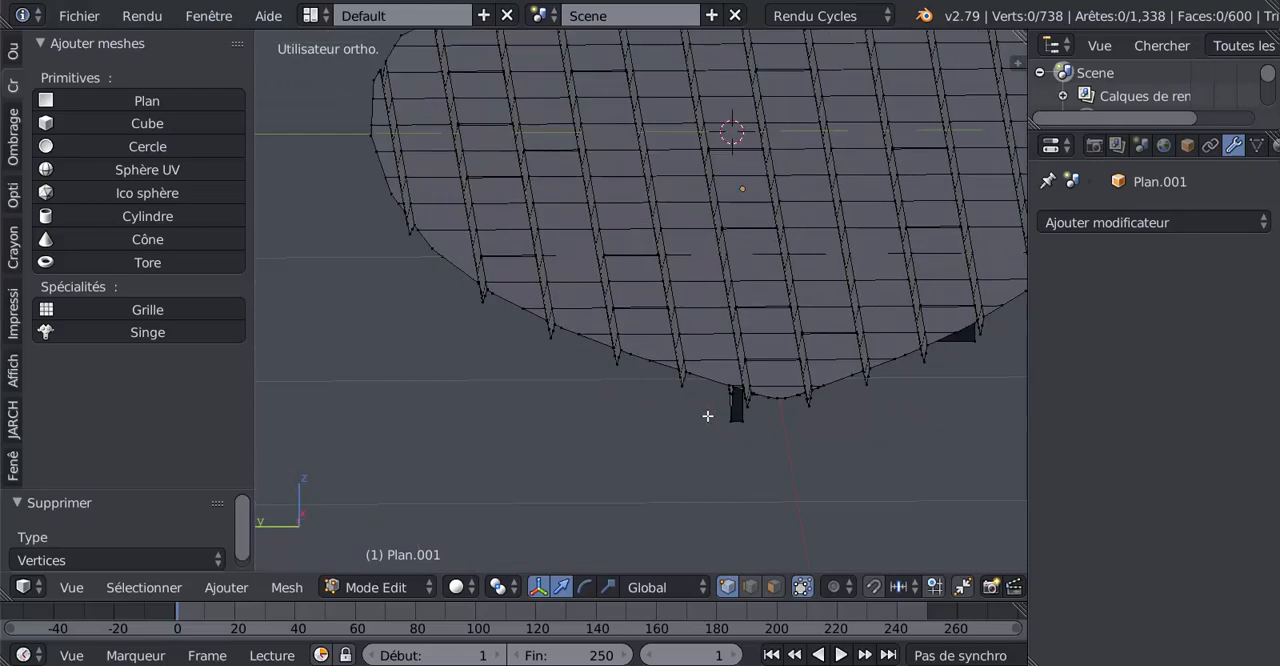
right_click(751, 425)
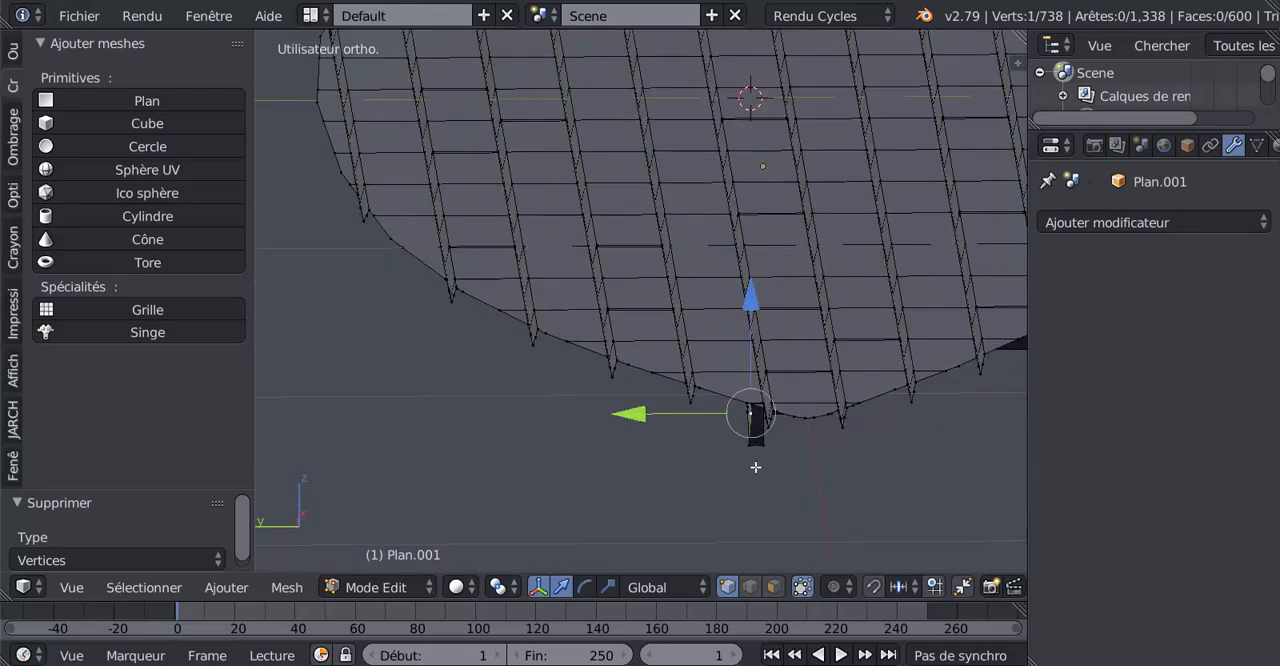
key(z)
key(c)
drag(735, 448, 775, 453)
right_click(777, 460)
key(x)
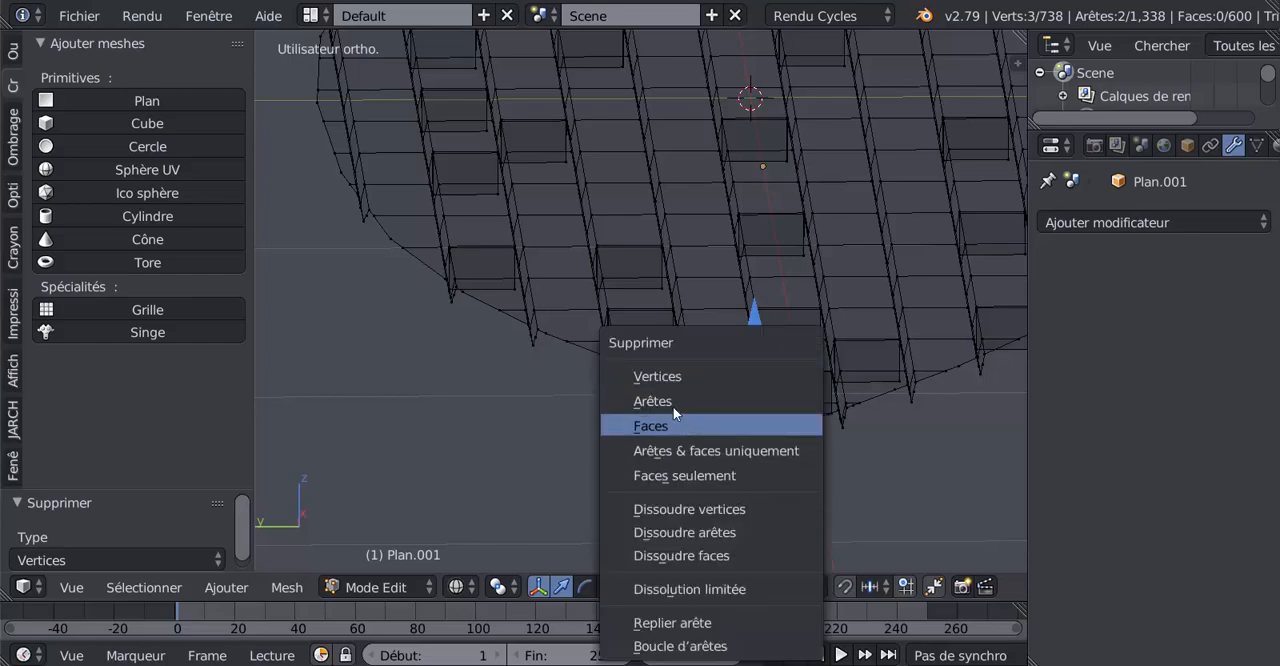
click(669, 376)
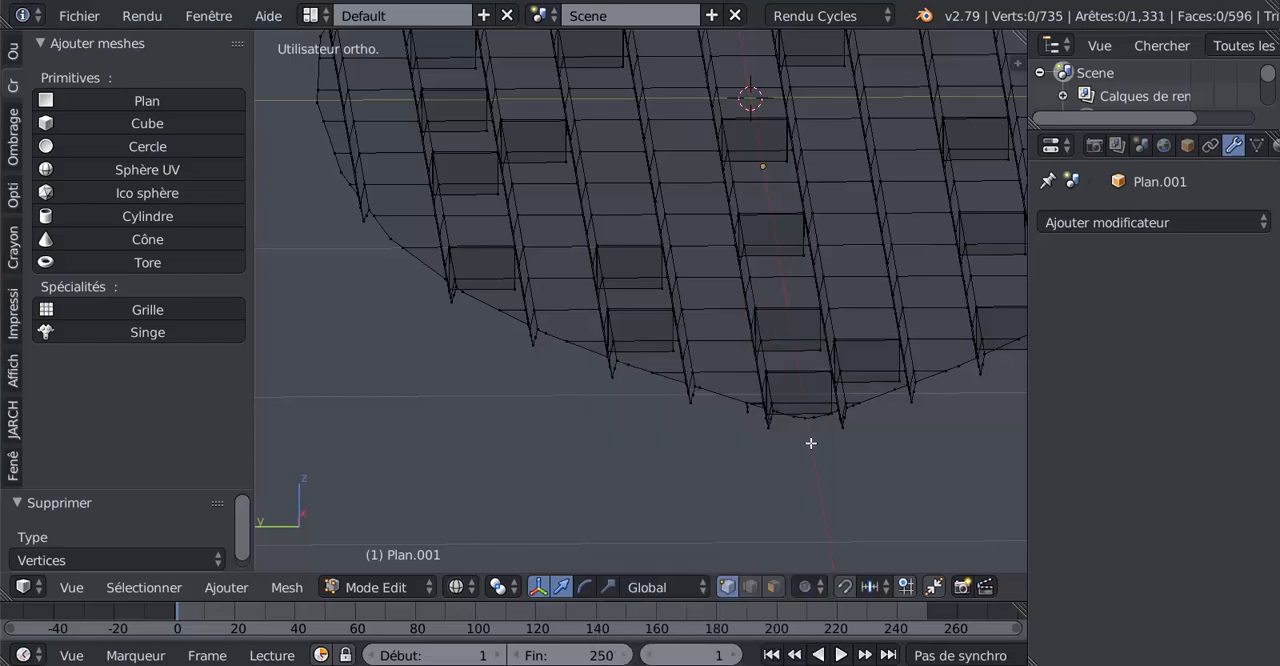
Restore solid shading, return the deck to object mode and reveal any hidden objects.
key(Tab)
scroll(811, 443, down, 4)
key(Tab)
key(z)
mouse_move(811, 443)
middle_down()
mouse_move(761, 470)
mouse_move(729, 526)
mouse_move(421, 492)
mouse_move(540, 472)
mouse_move(740, 486)
mouse_move(690, 531)
mouse_move(634, 544)
mouse_move(570, 503)
mouse_move(673, 531)
mouse_move(689, 511)
mouse_move(729, 509)
mouse_move(869, 443)
mouse_move(823, 397)
mouse_move(810, 453)
mouse_move(802, 441)
middle_up()
key(Tab)
key(Tab)
key(Tab)
key(alt+h)
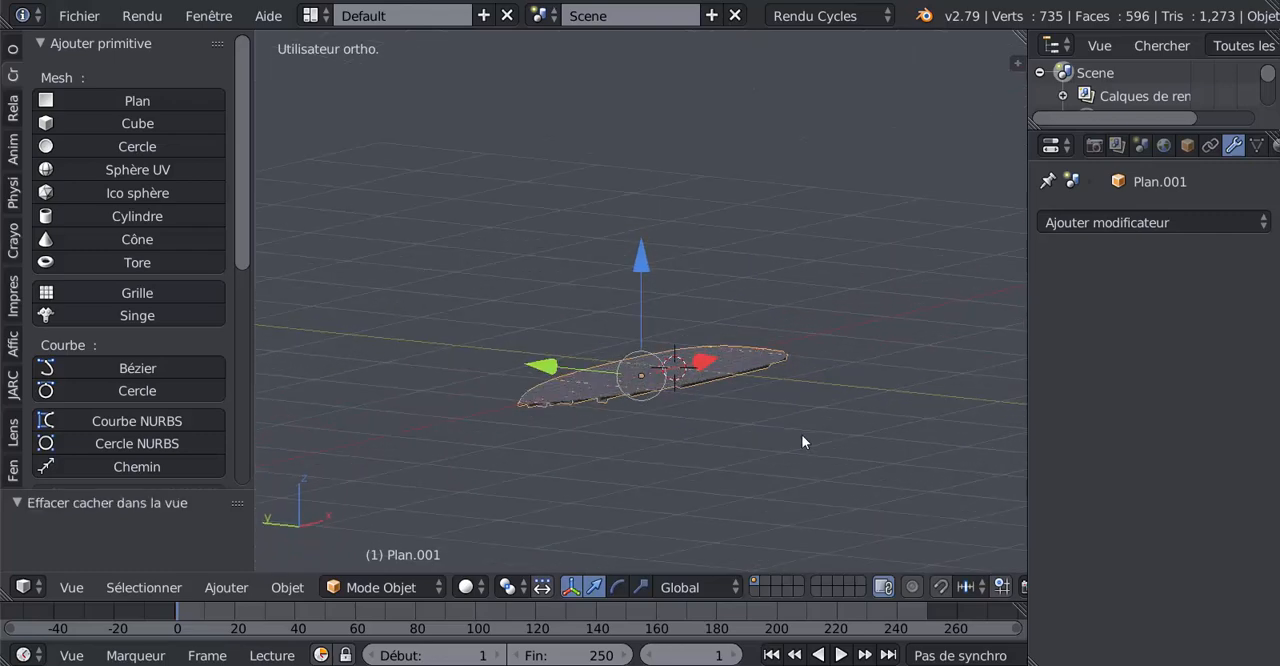
middle_drag(926, 420, 855, 478)
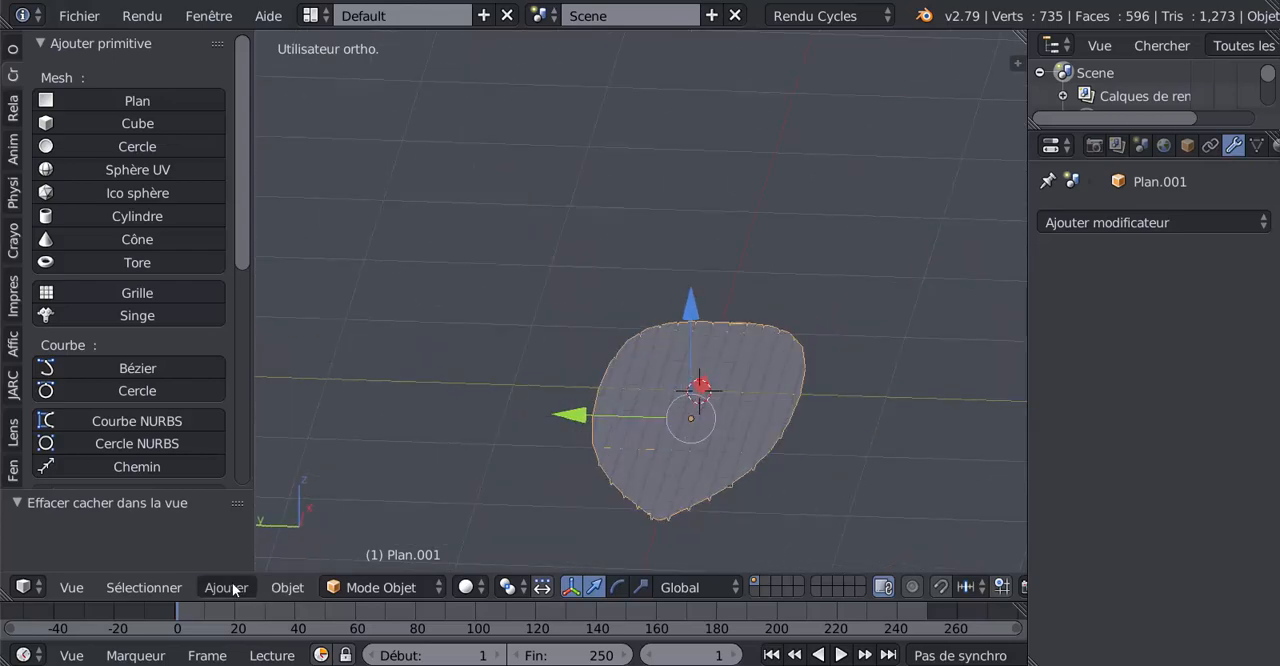
Add a Bézier circle curve at the 3D cursor.
click(287, 587)
click(249, 590)
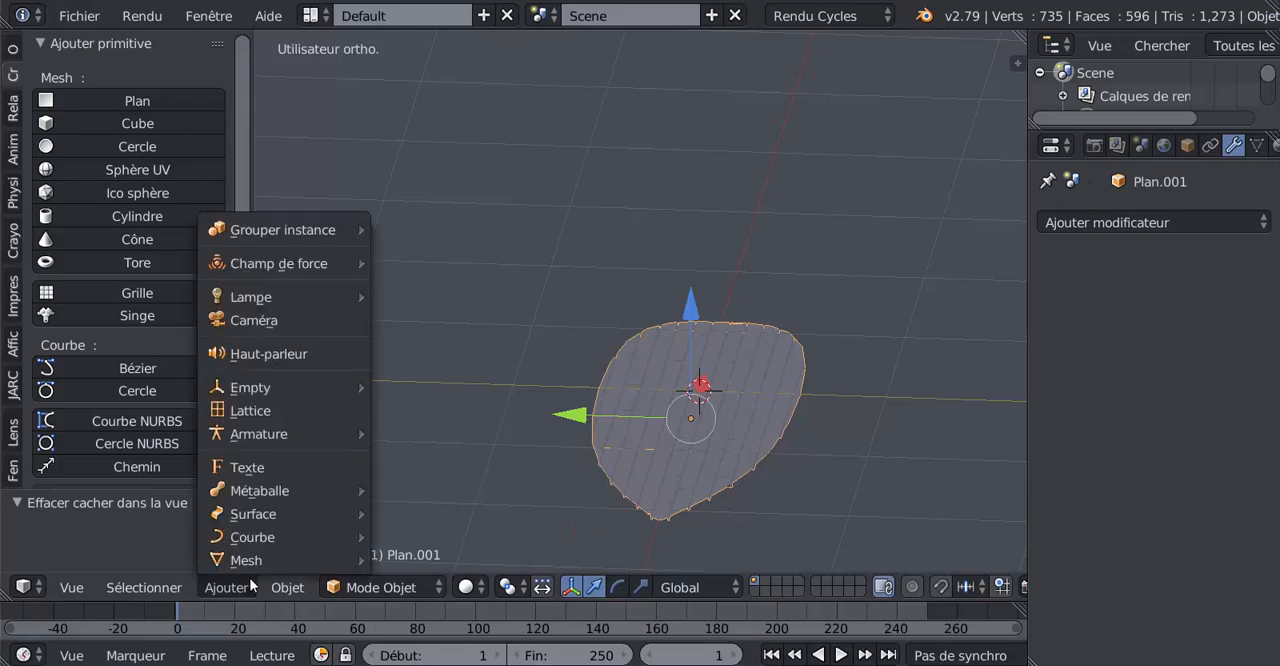
mouse_move(271, 563)
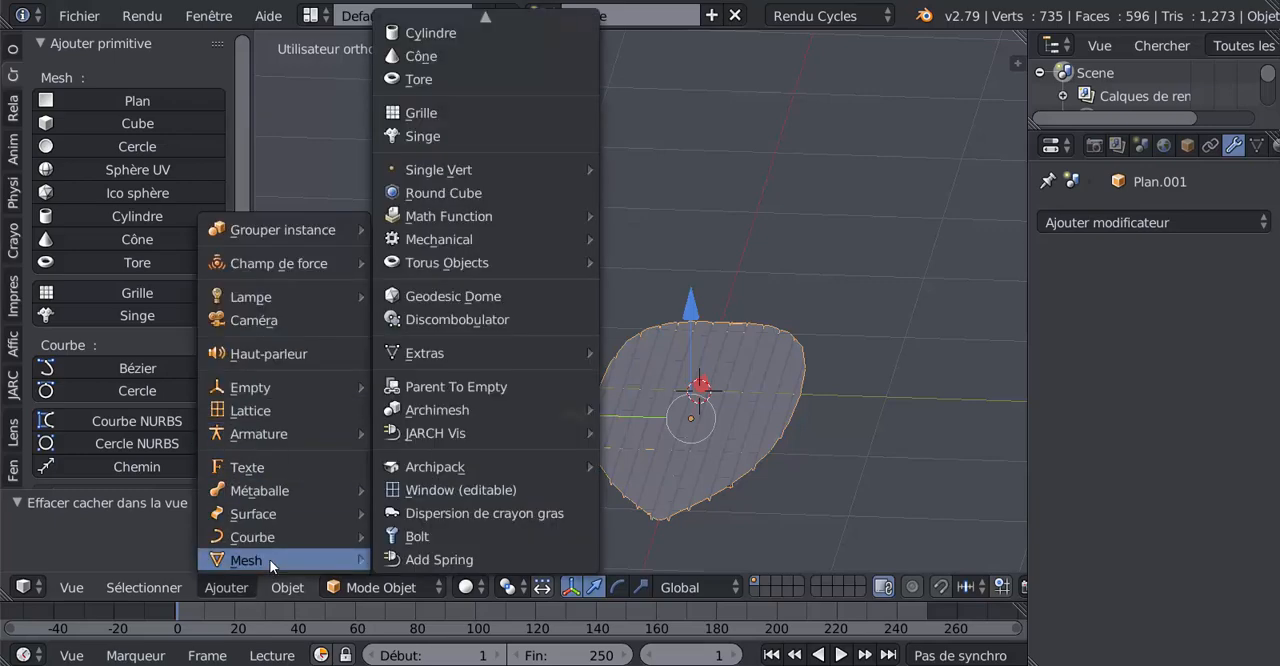
mouse_move(265, 534)
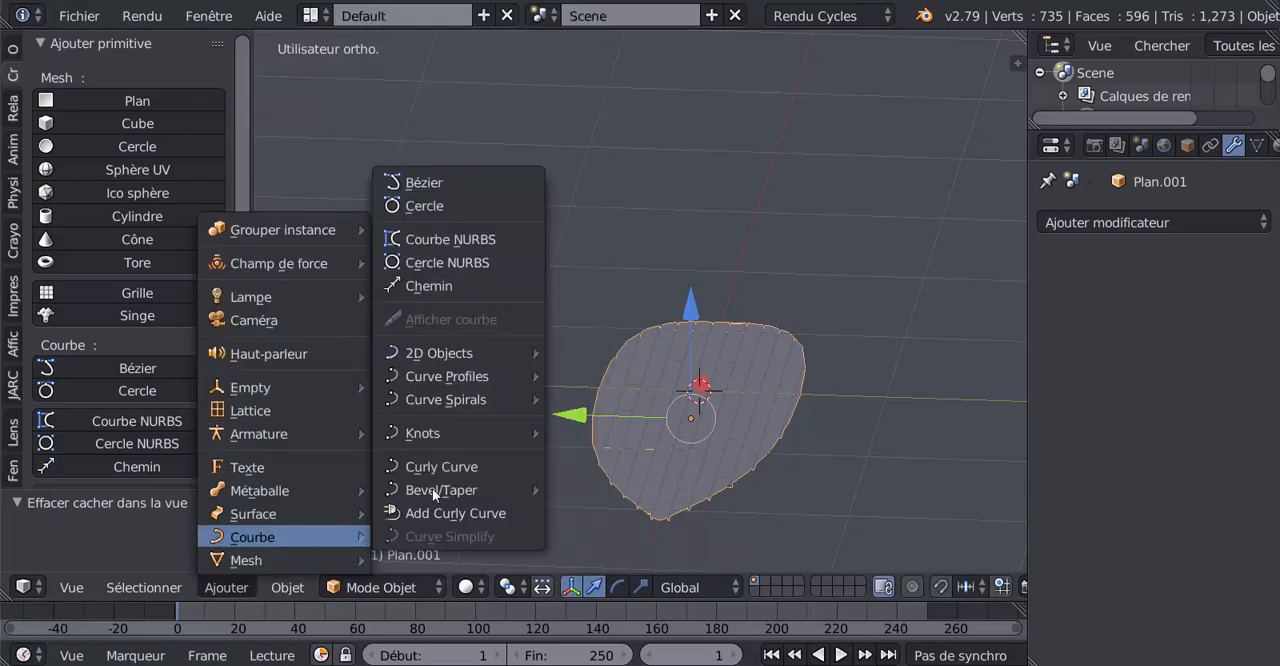
click(427, 207)
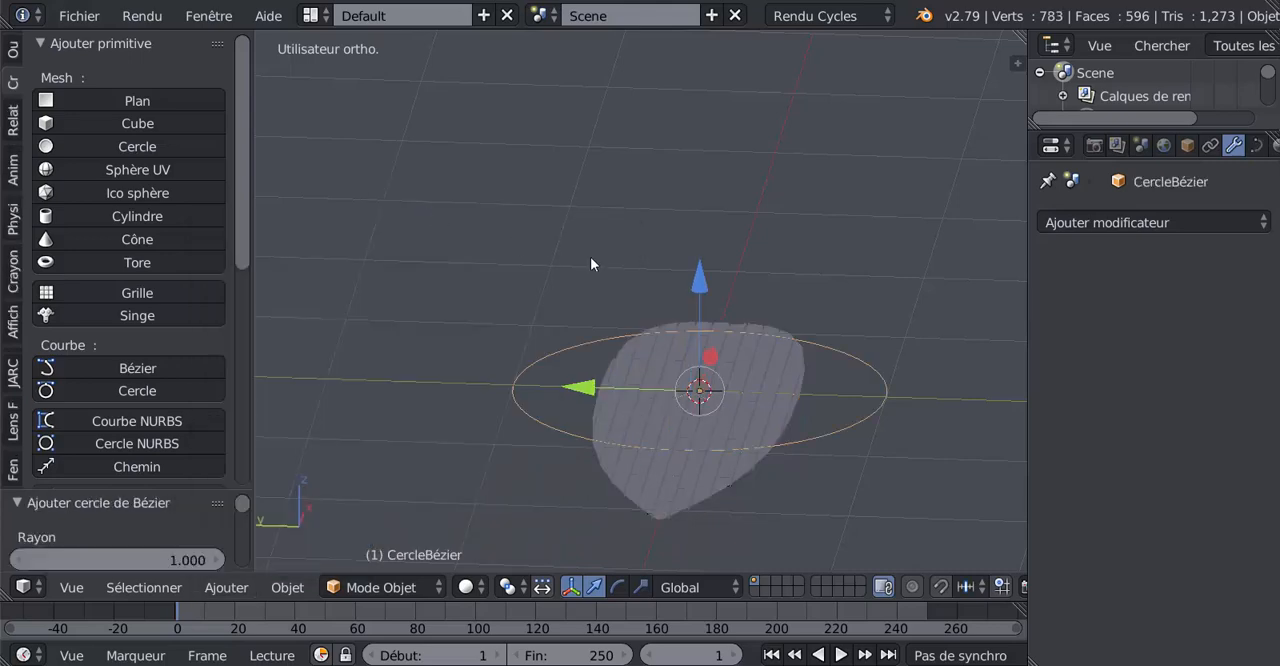
Try rotating the Bézier circle 90° about the global X axis, and undo the rotation.
scroll(893, 506, down, 2)
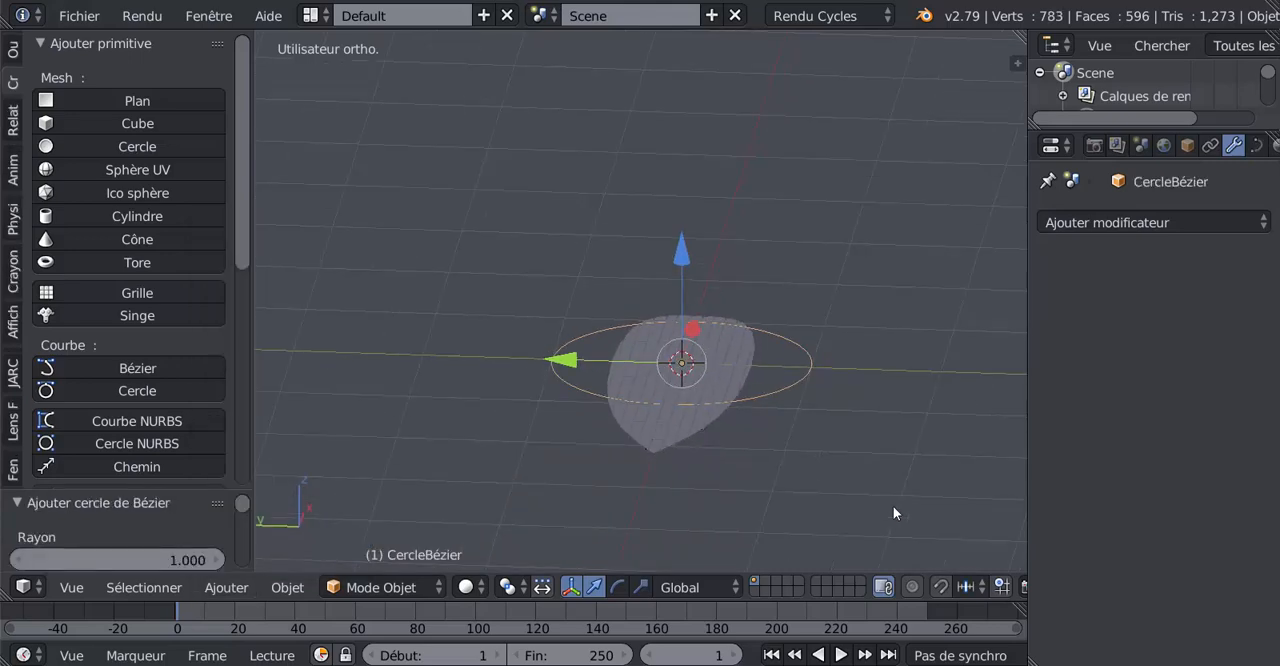
text(rx90)
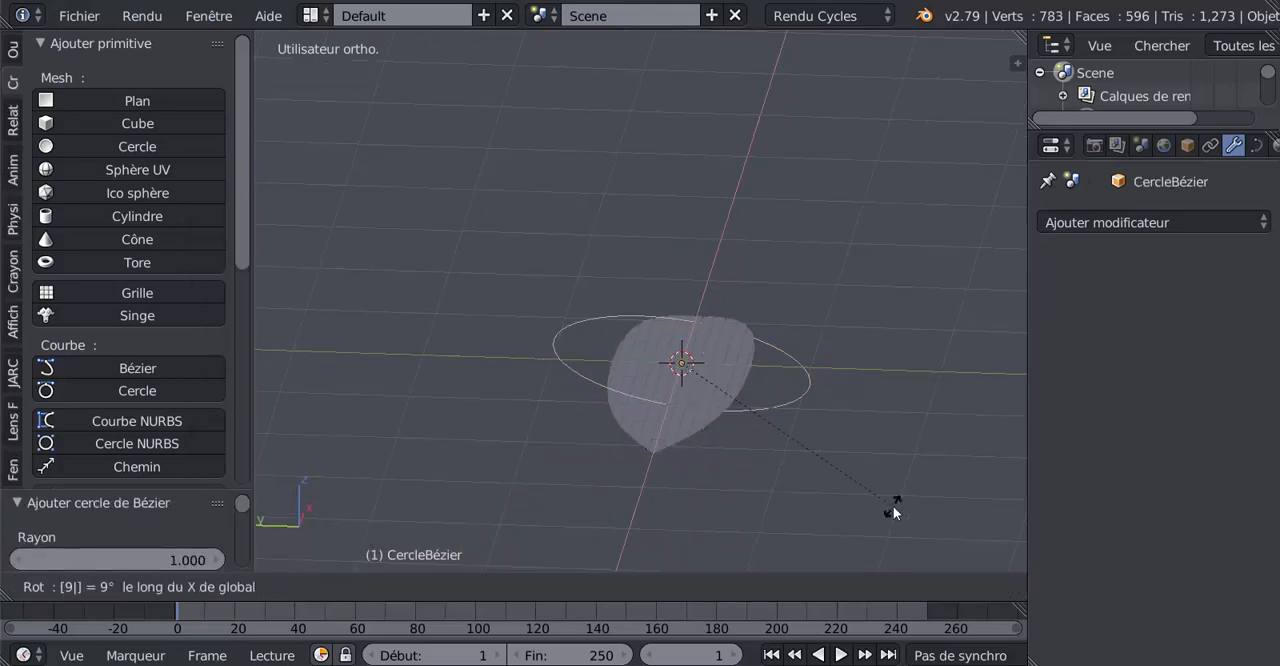
key(Return)
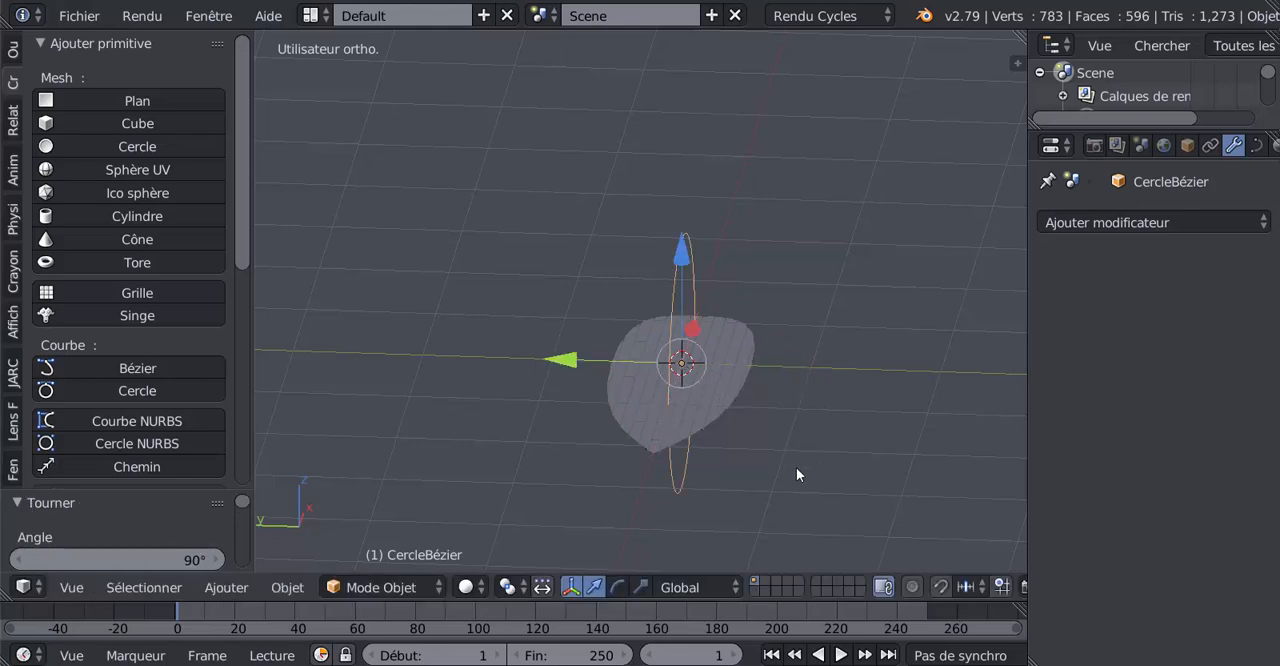
key(ctrl+z)
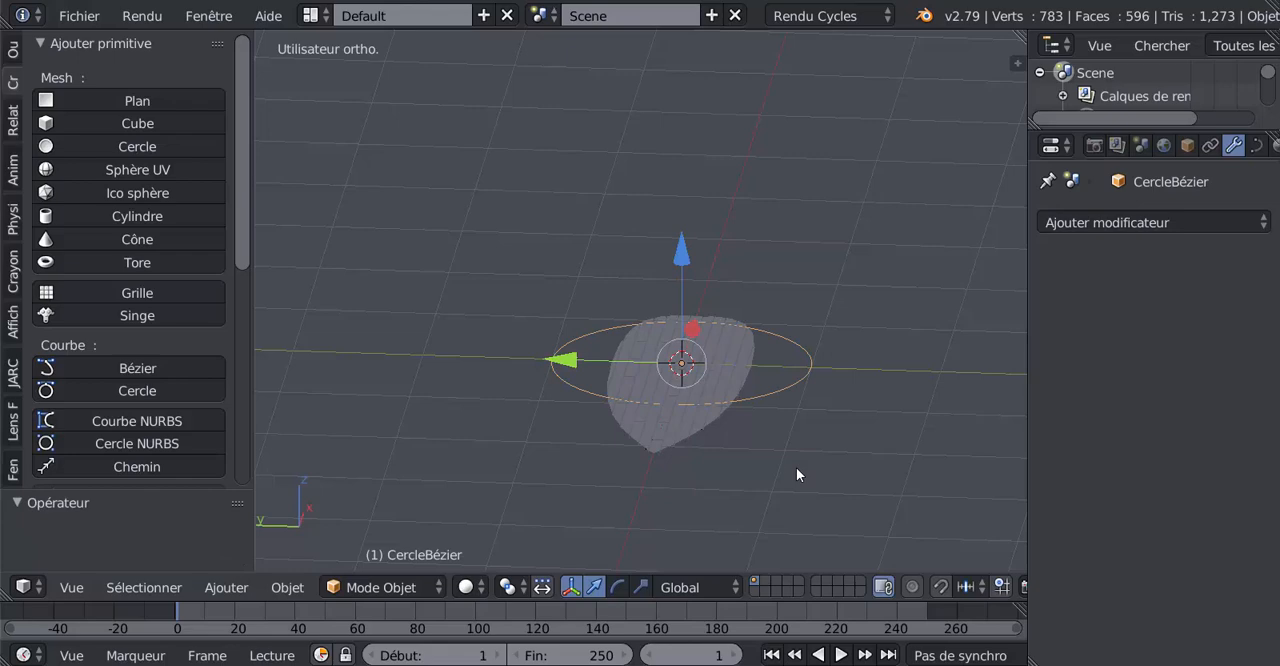
Rotate the Bézier circle 90° about the global Y axis.
text(ry90)
key(Return)
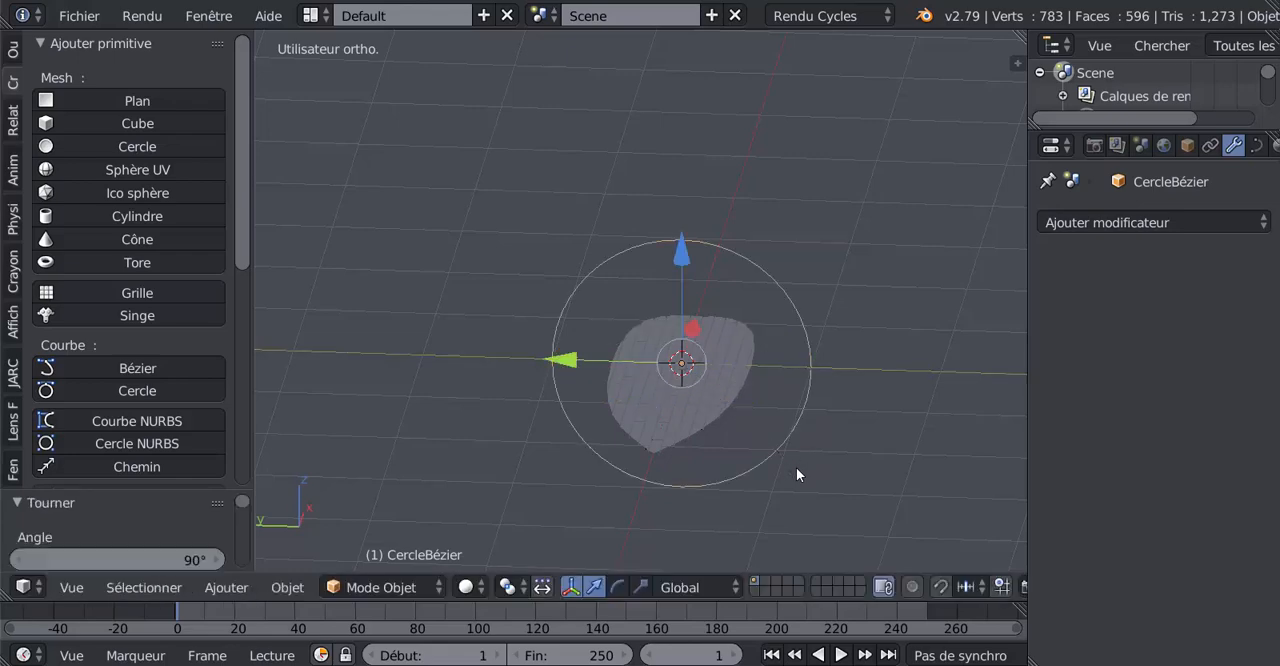
Add a Curve modifier to the plank deck with the Bézier circle as its deforming object.
right_click(703, 408)
middle_drag(703, 408, 726, 493)
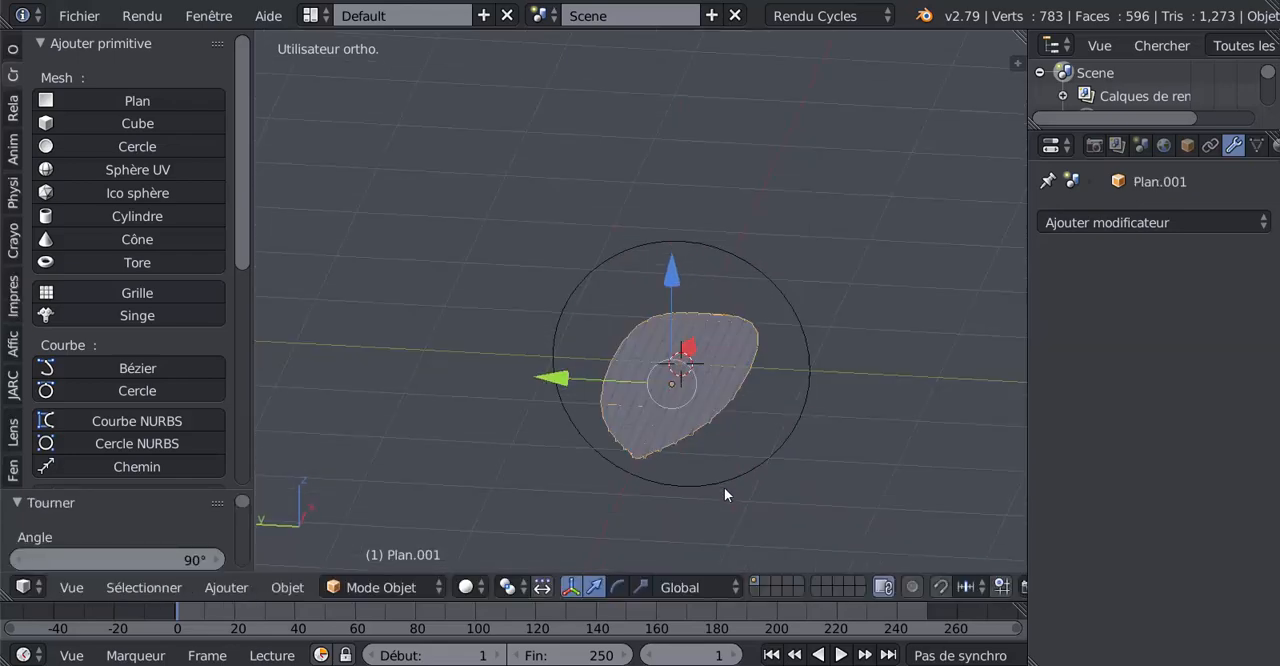
click(1144, 224)
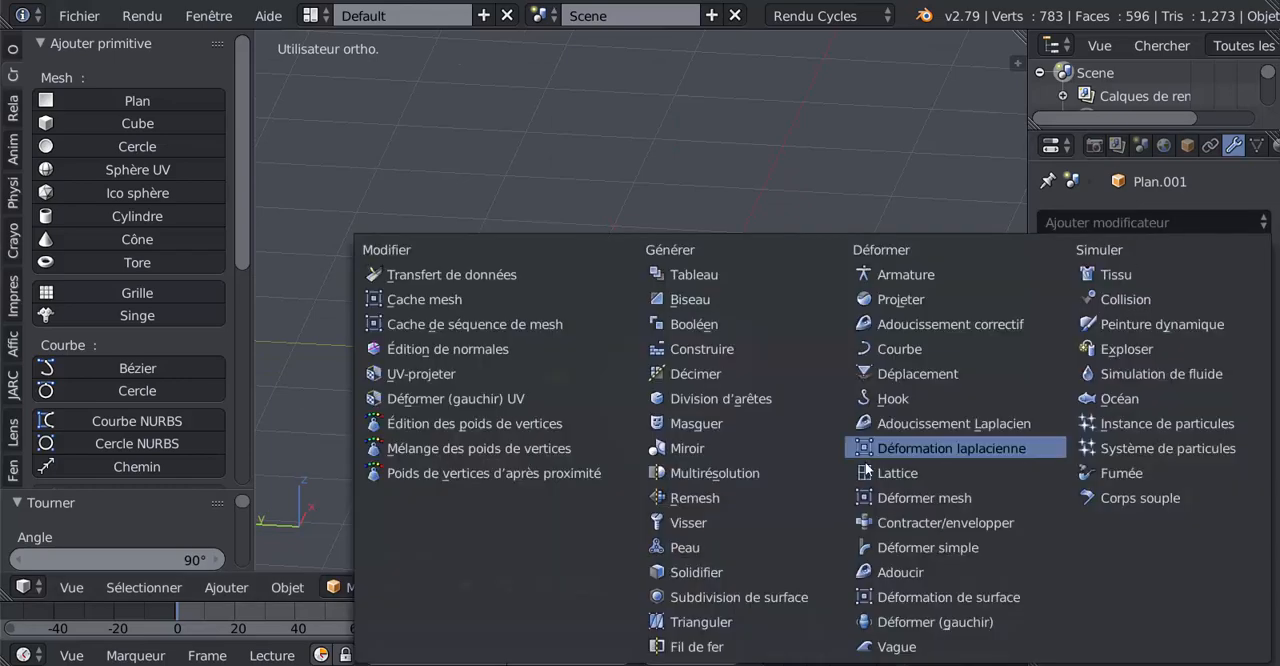
click(902, 349)
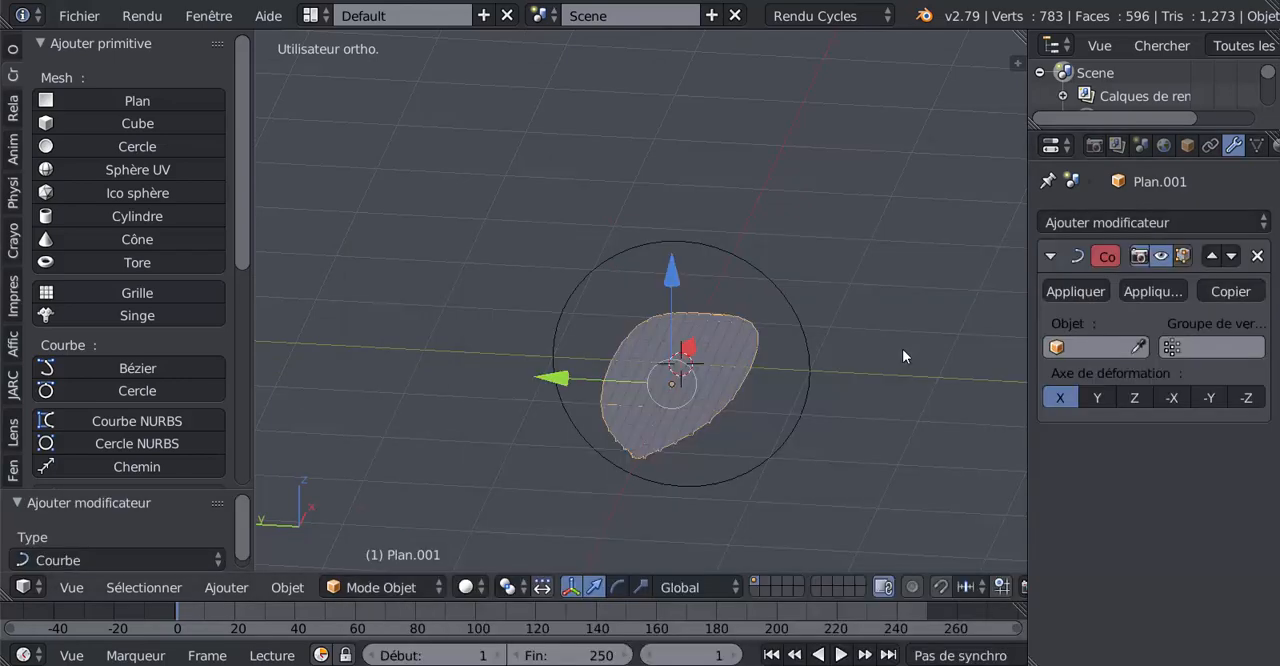
click(1100, 347)
click(1089, 381)
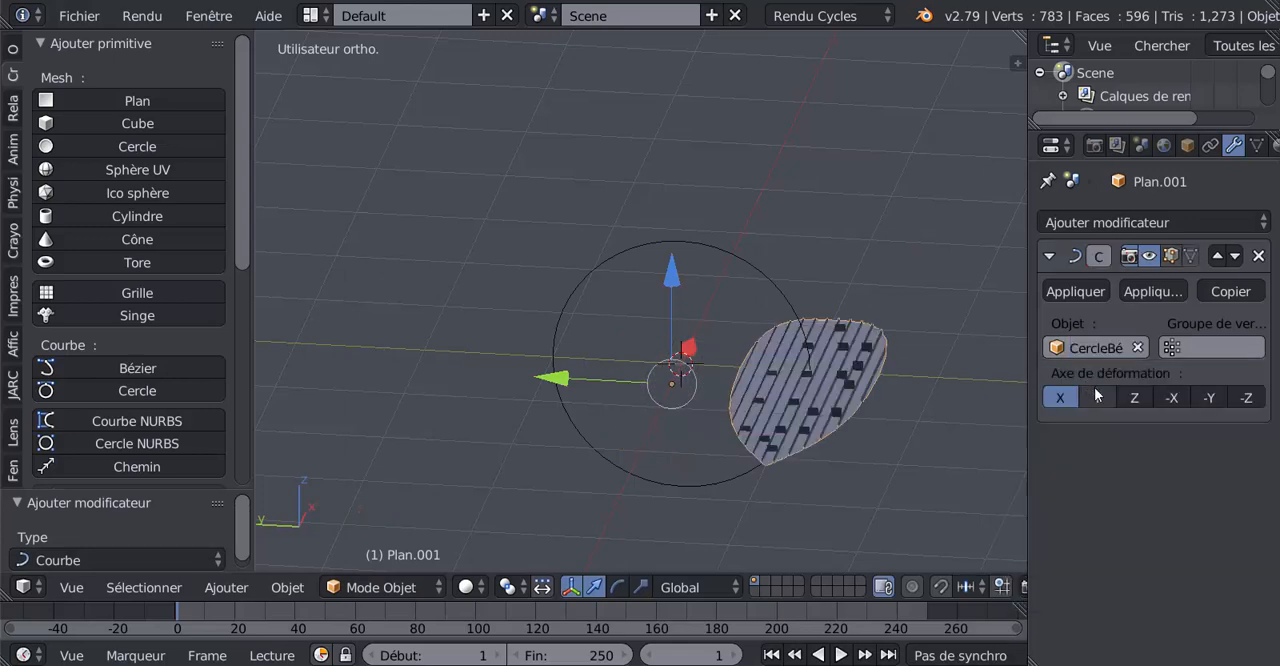
Compare the Curve modifier's deformation axes on the deck and set the axis to -Y.
click(1209, 399)
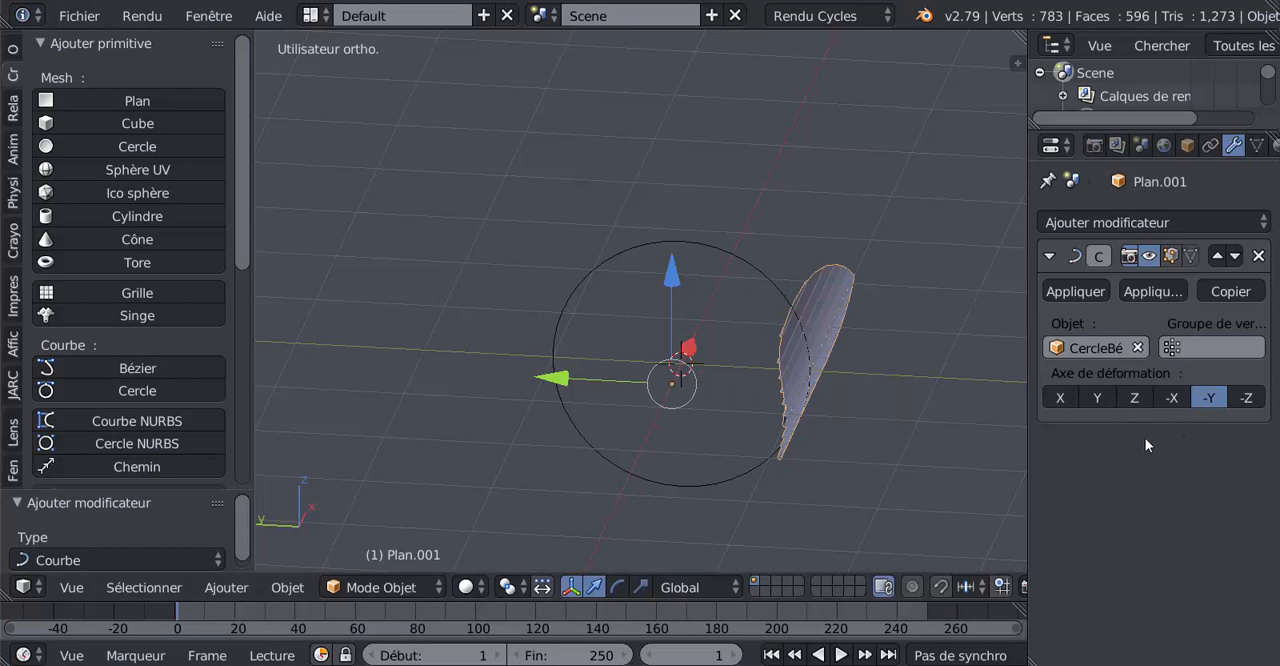
click(1098, 399)
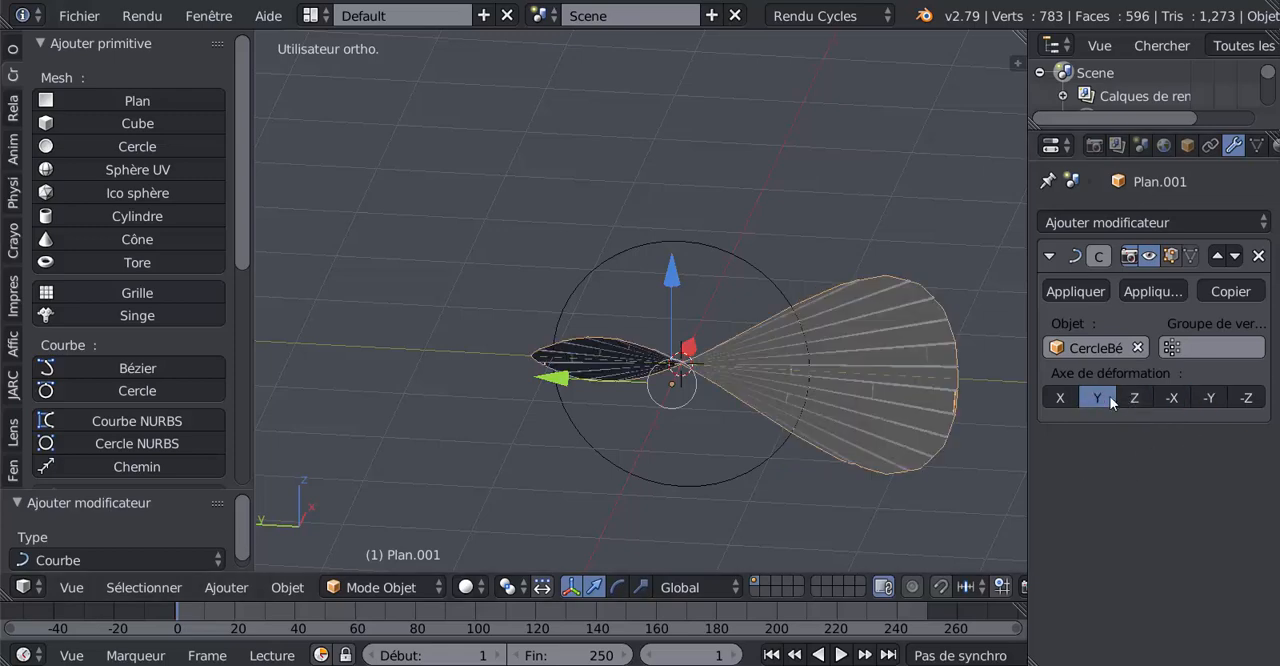
click(1133, 399)
click(1182, 399)
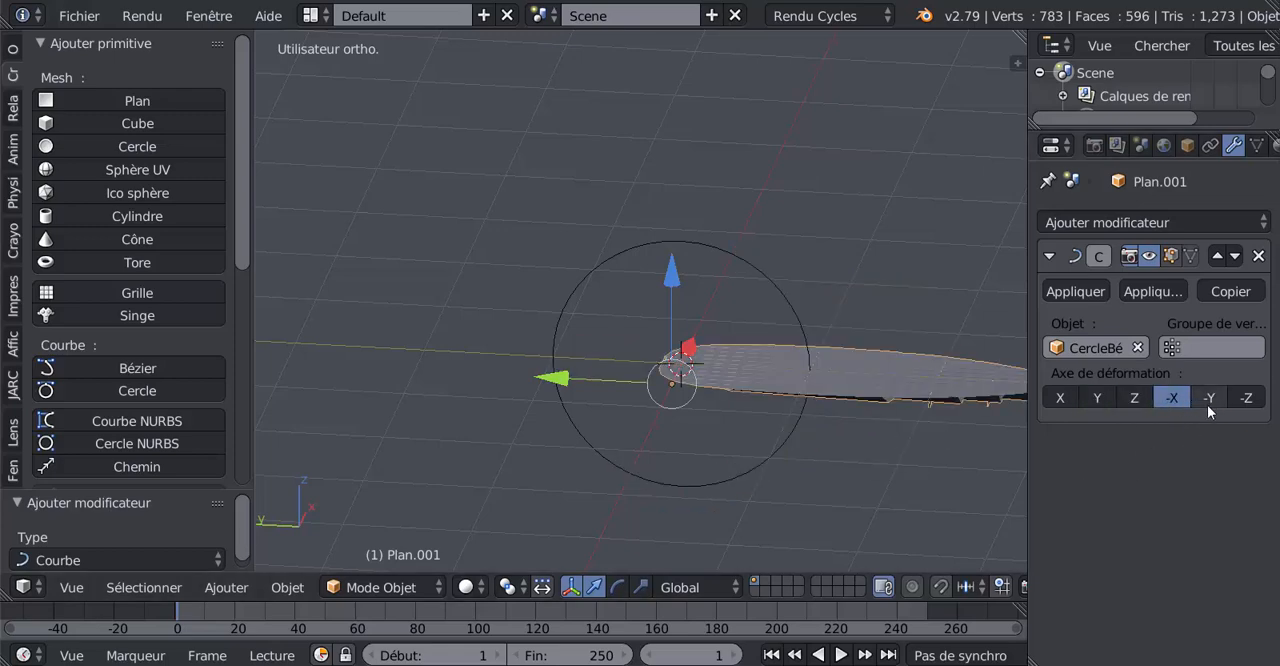
click(1209, 402)
click(1246, 399)
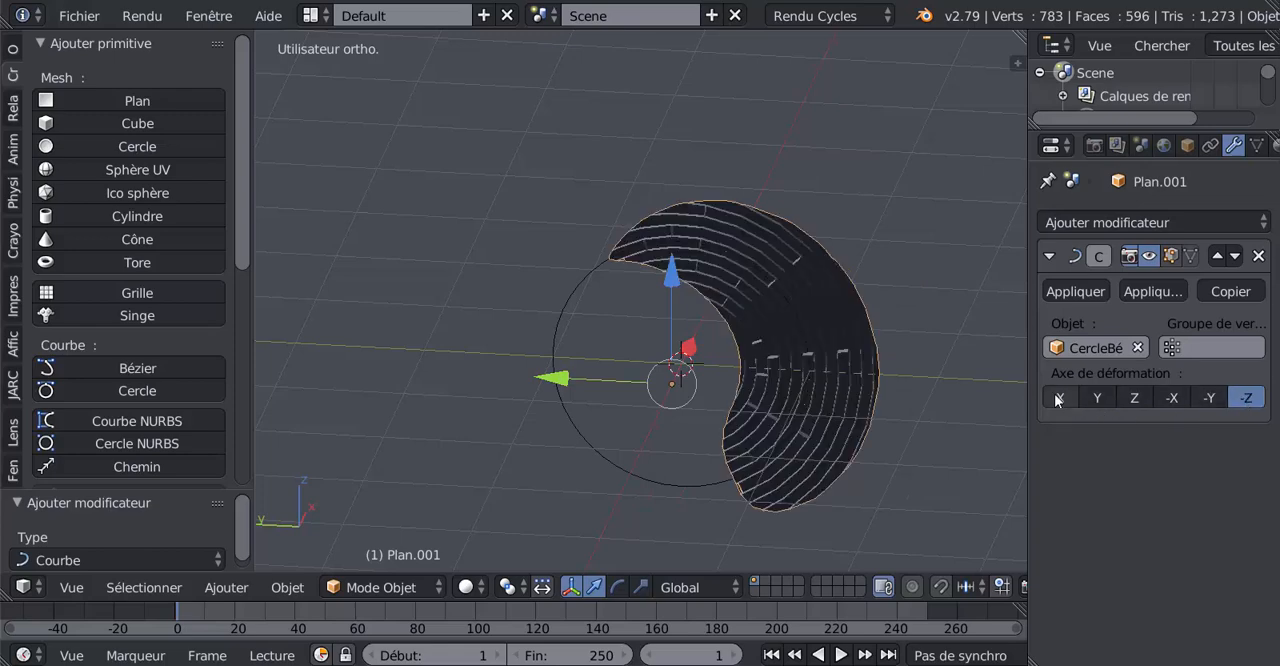
click(1059, 399)
click(1208, 399)
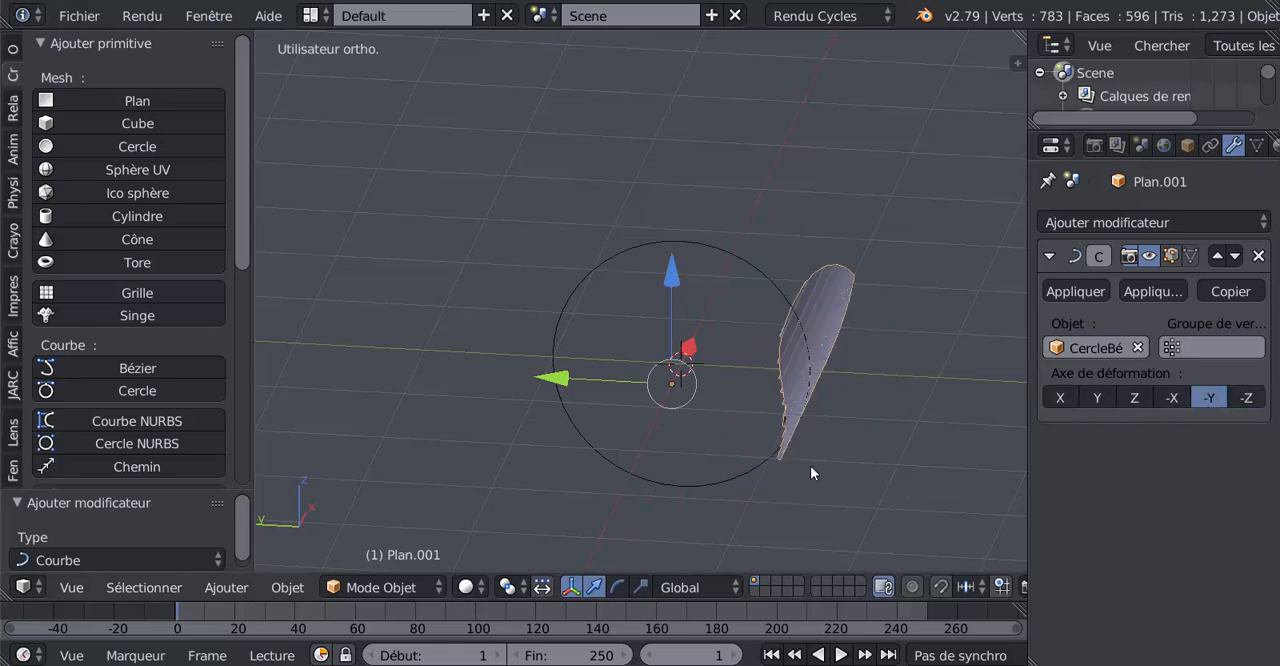
Scale the Bézier circle up uniformly by about 3.53 to soften the deck's bend.
mouse_move(833, 455)
middle_down()
mouse_move(857, 441)
mouse_move(759, 455)
mouse_move(797, 418)
mouse_move(829, 442)
mouse_move(766, 474)
mouse_move(749, 443)
mouse_move(842, 466)
middle_up()
scroll(800, 443, up, 2)
right_click(778, 257)
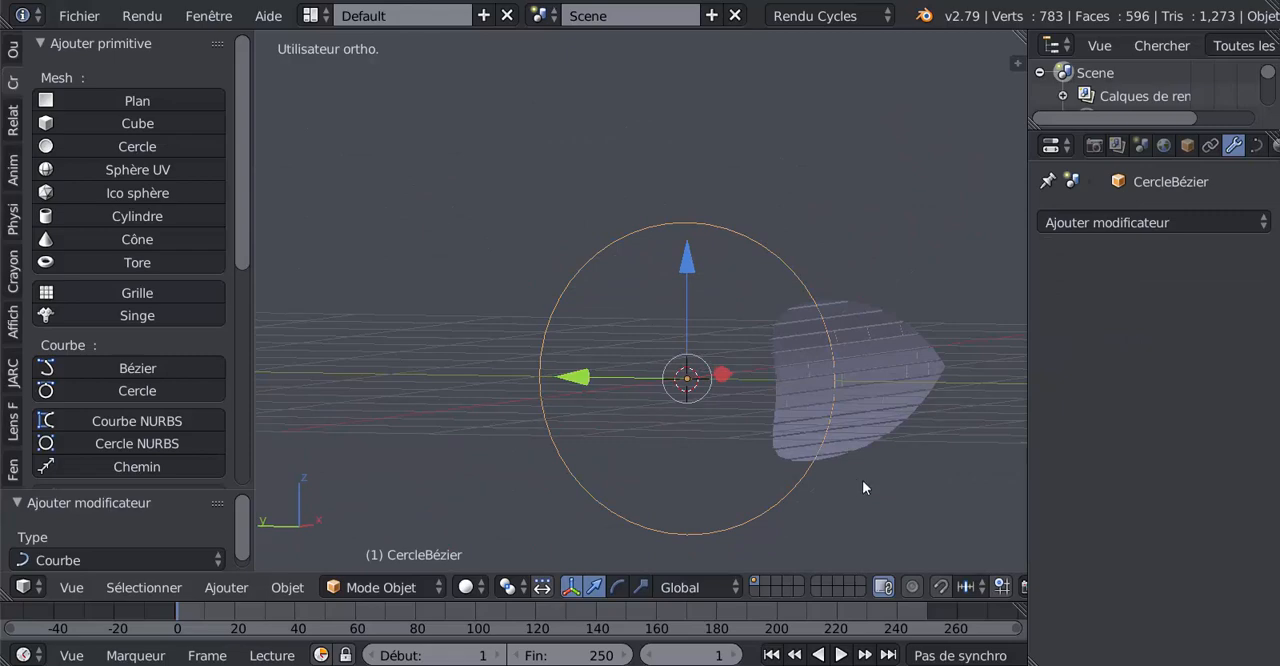
key(s)
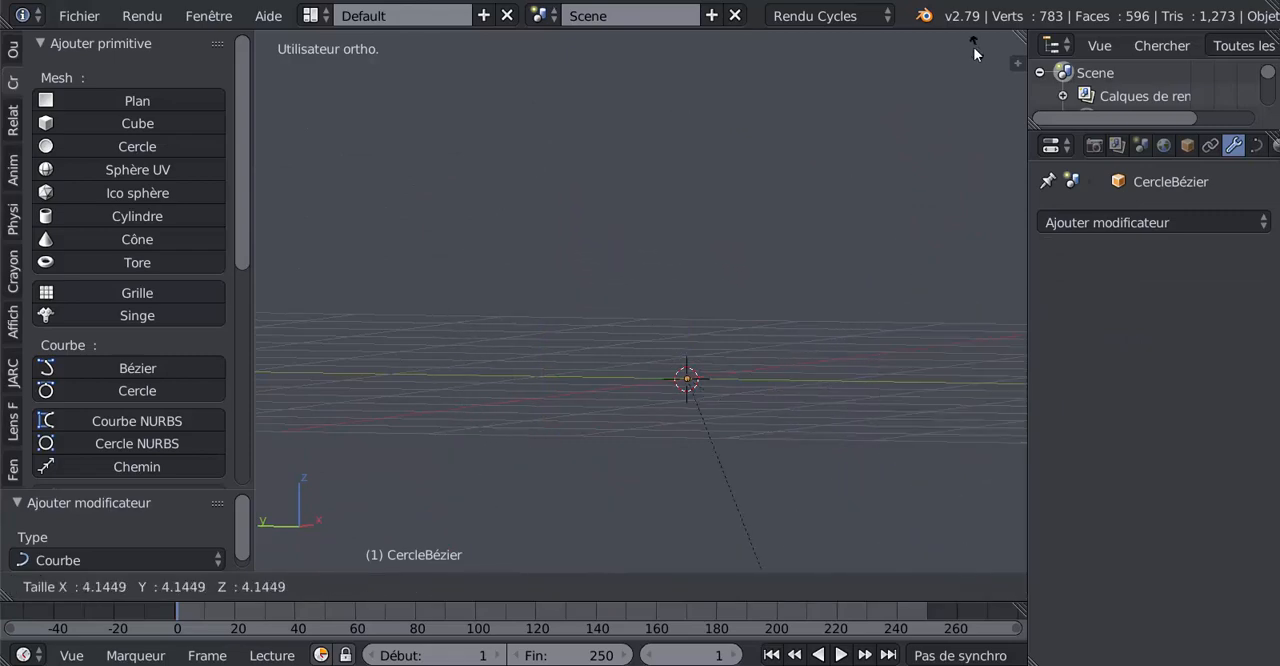
click(527, 284)
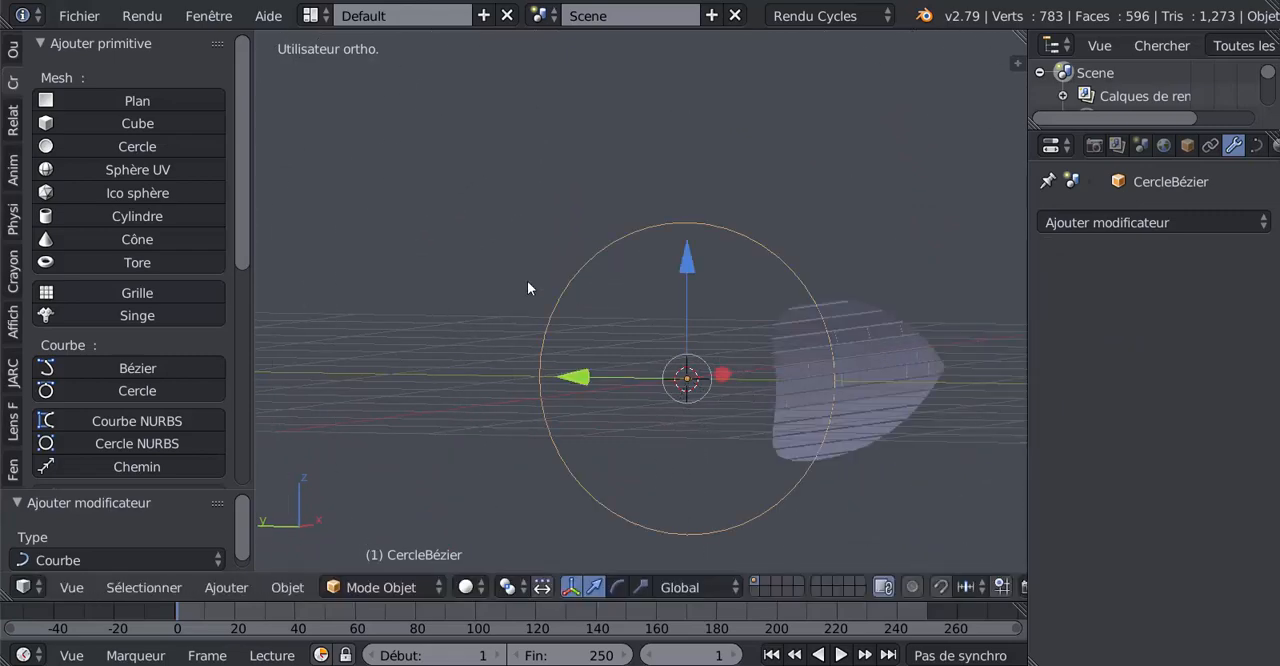
scroll(542, 286, down, 5)
key(s)
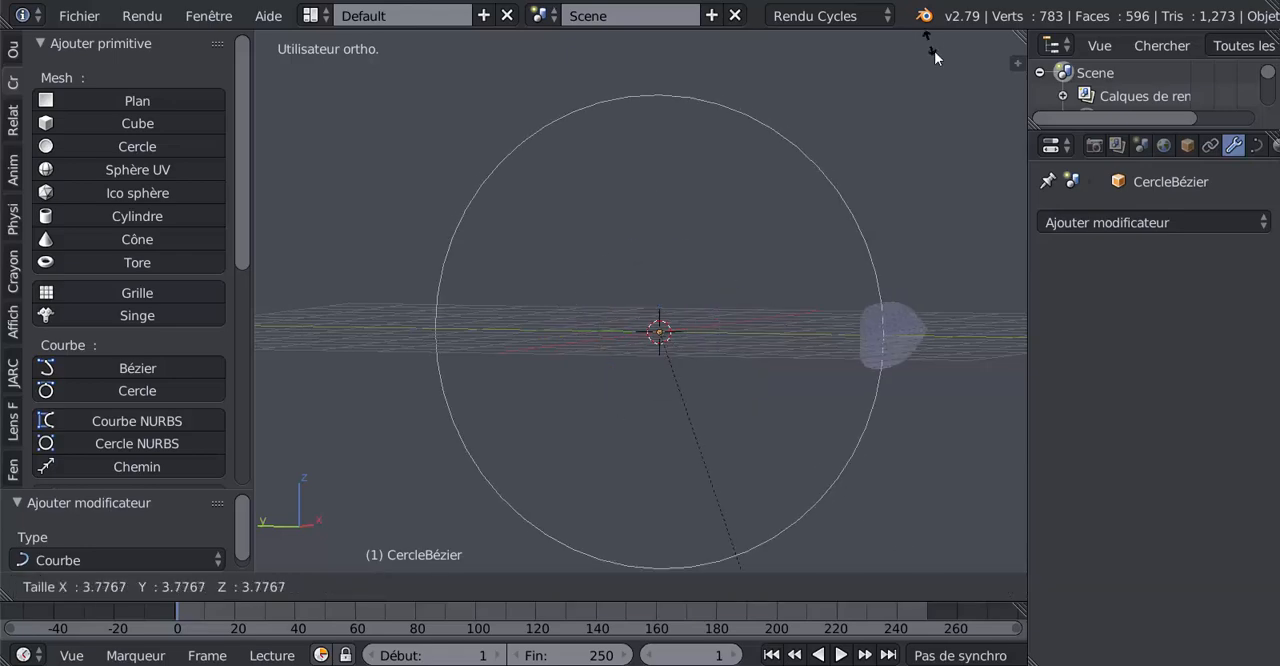
click(907, 530)
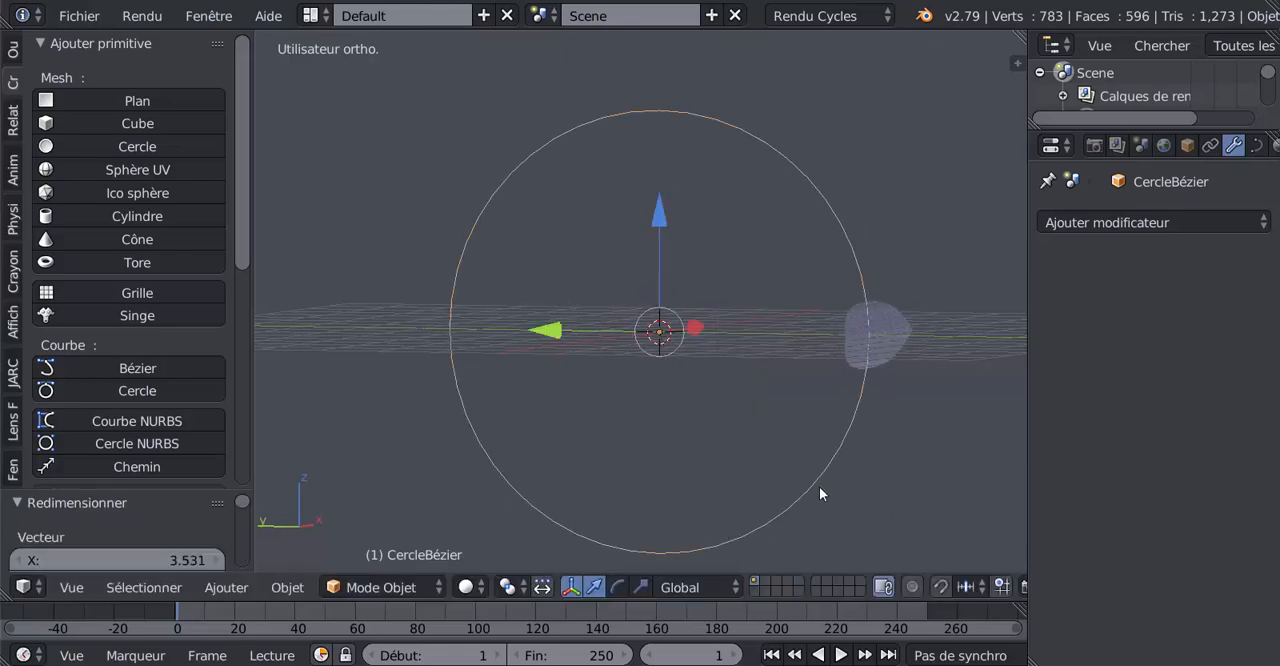
Check the deck's curvature against the enlarged circle and apply the deck's Curve modifier.
scroll(863, 481, up, 4)
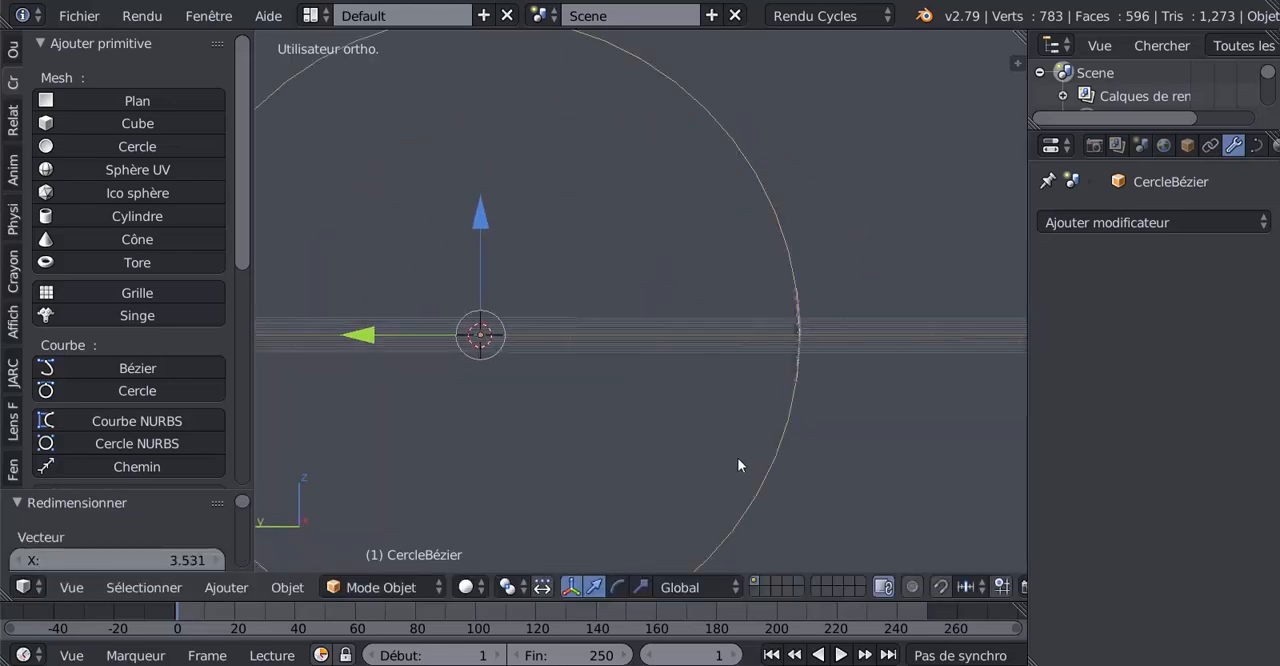
middle_drag(779, 407, 740, 402)
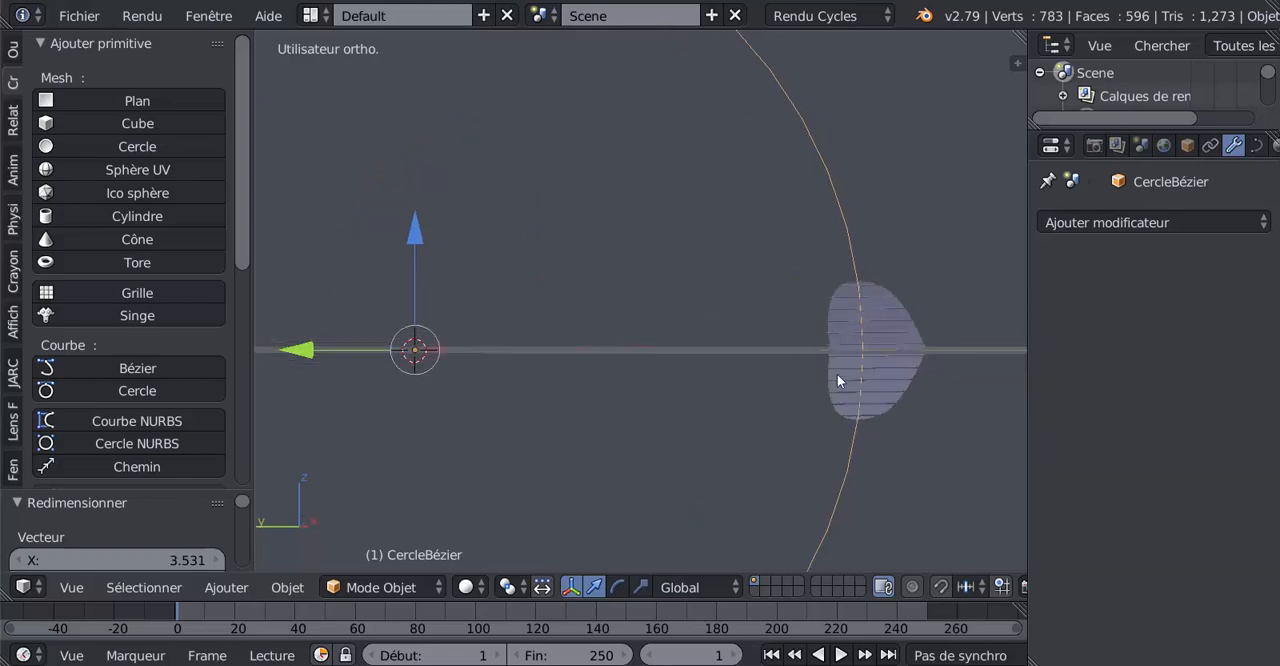
middle_drag(785, 463, 777, 345)
right_click(870, 350)
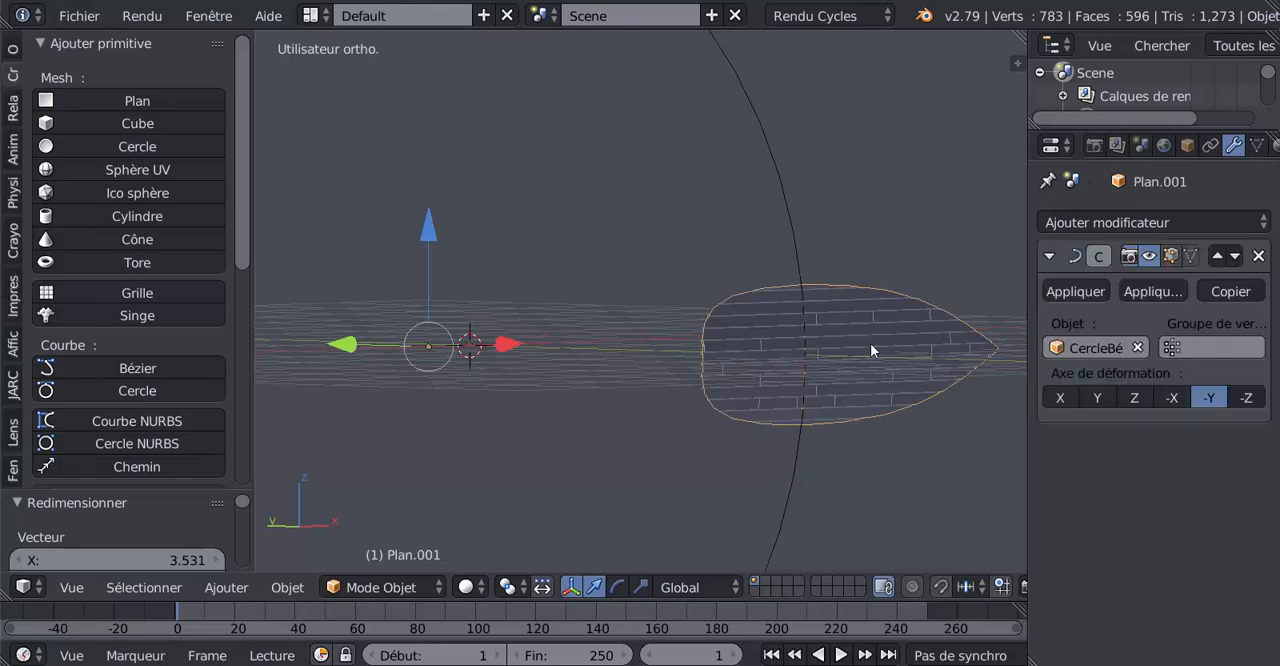
middle_drag(773, 496, 822, 365)
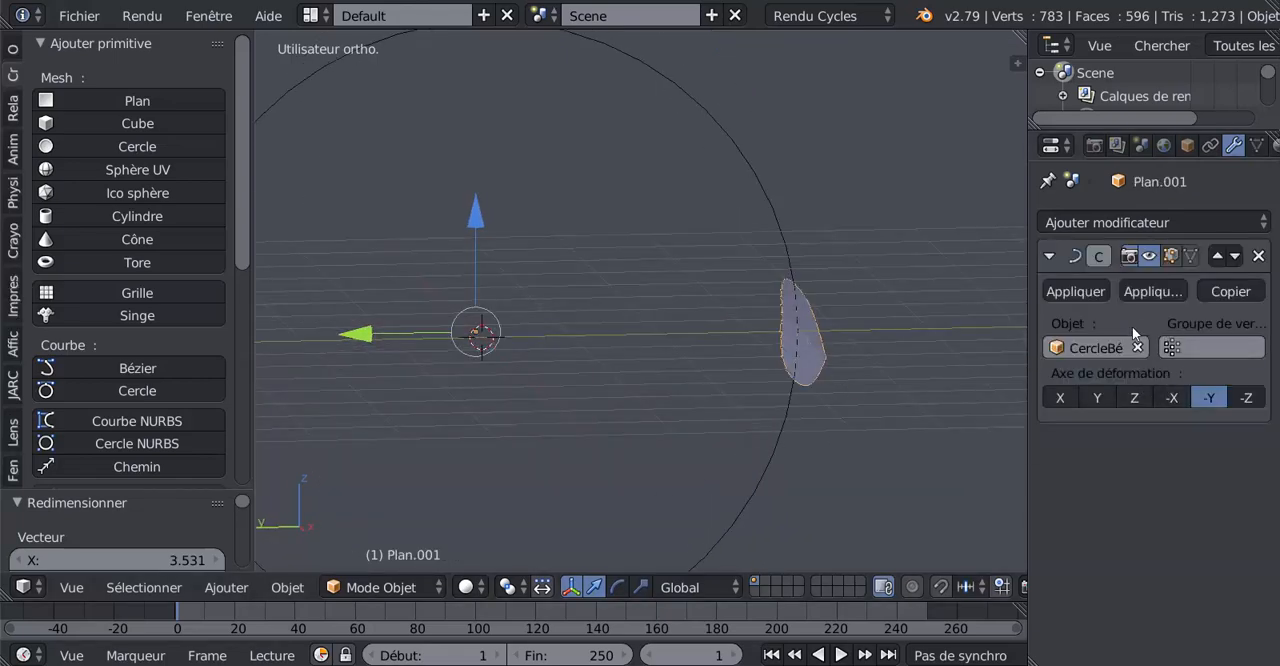
click(1076, 291)
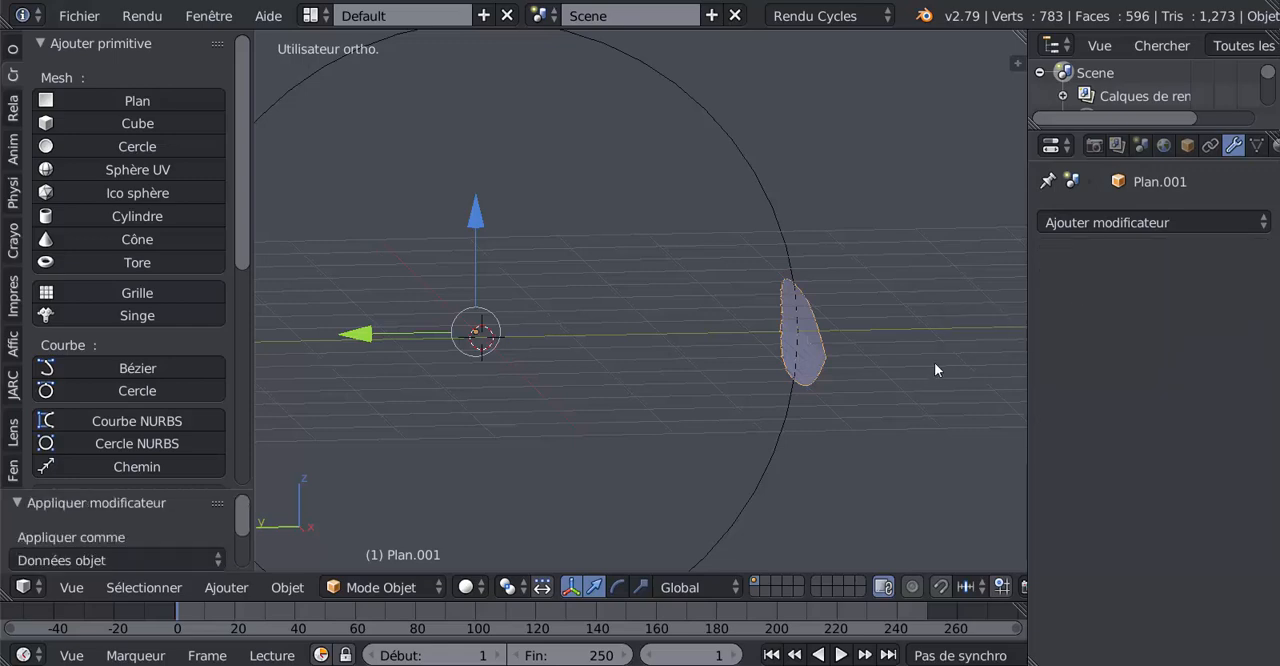
Delete the Bézier circle from the scene.
right_click(781, 406)
key(x)
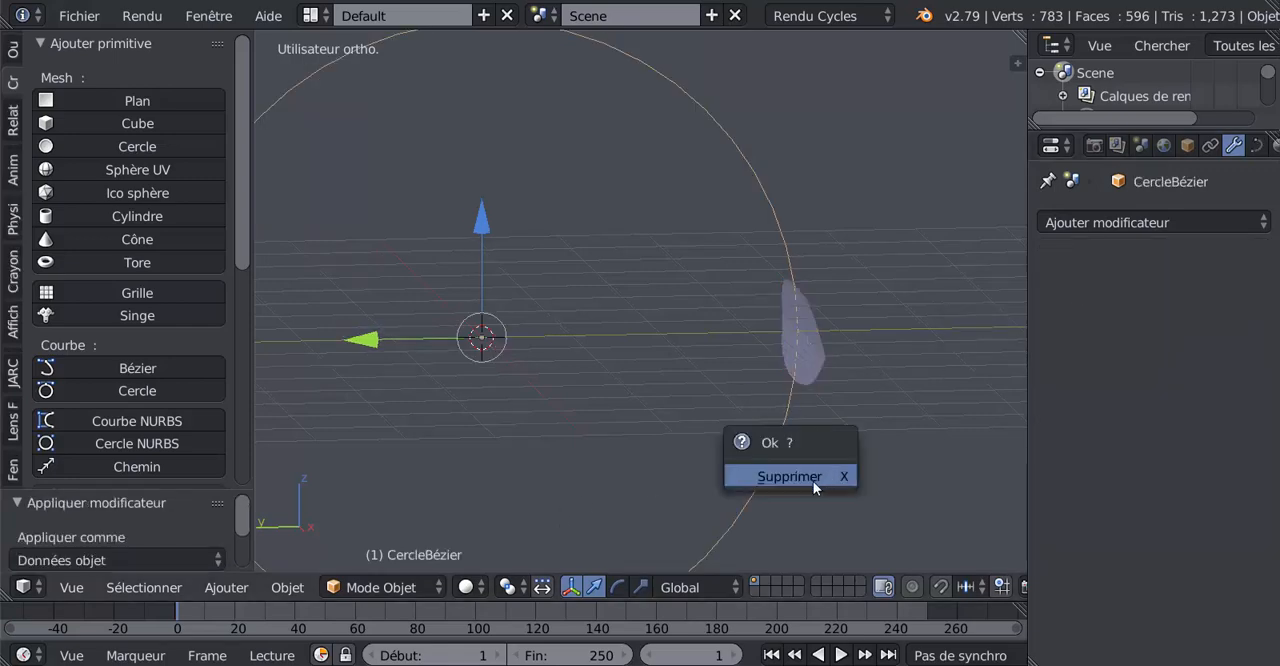
click(789, 475)
Select the curved deck and move its origin to its geometry.
right_click(808, 373)
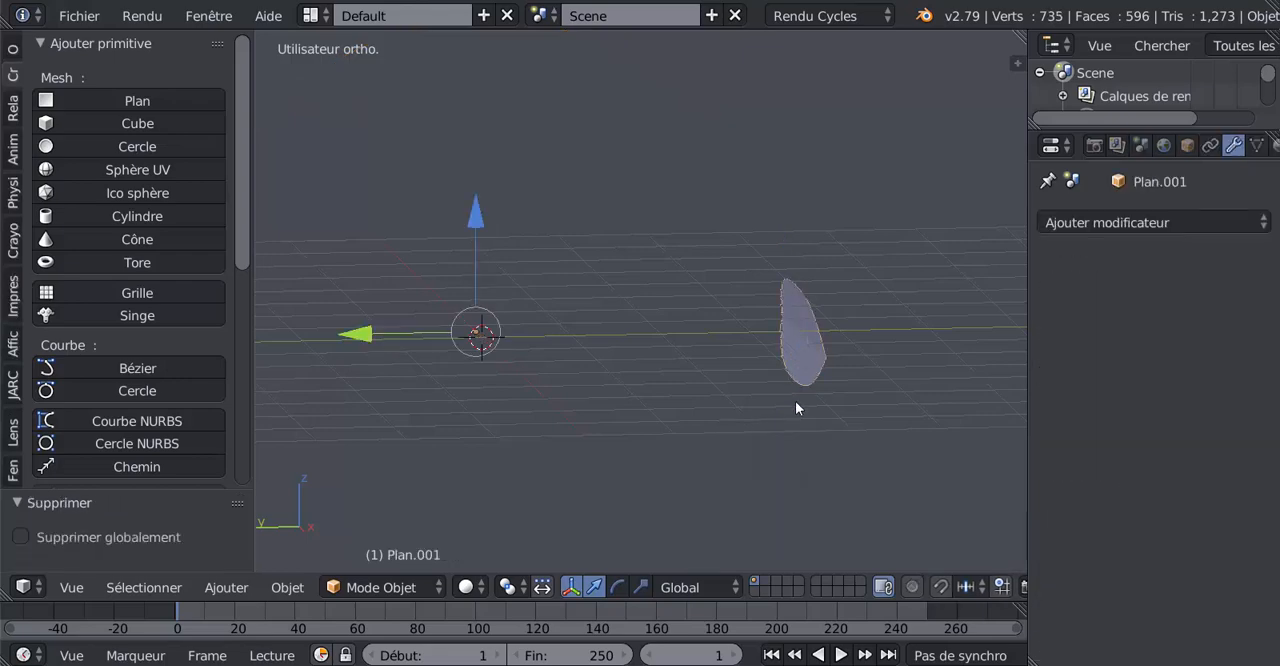
middle_drag(795, 403, 740, 470)
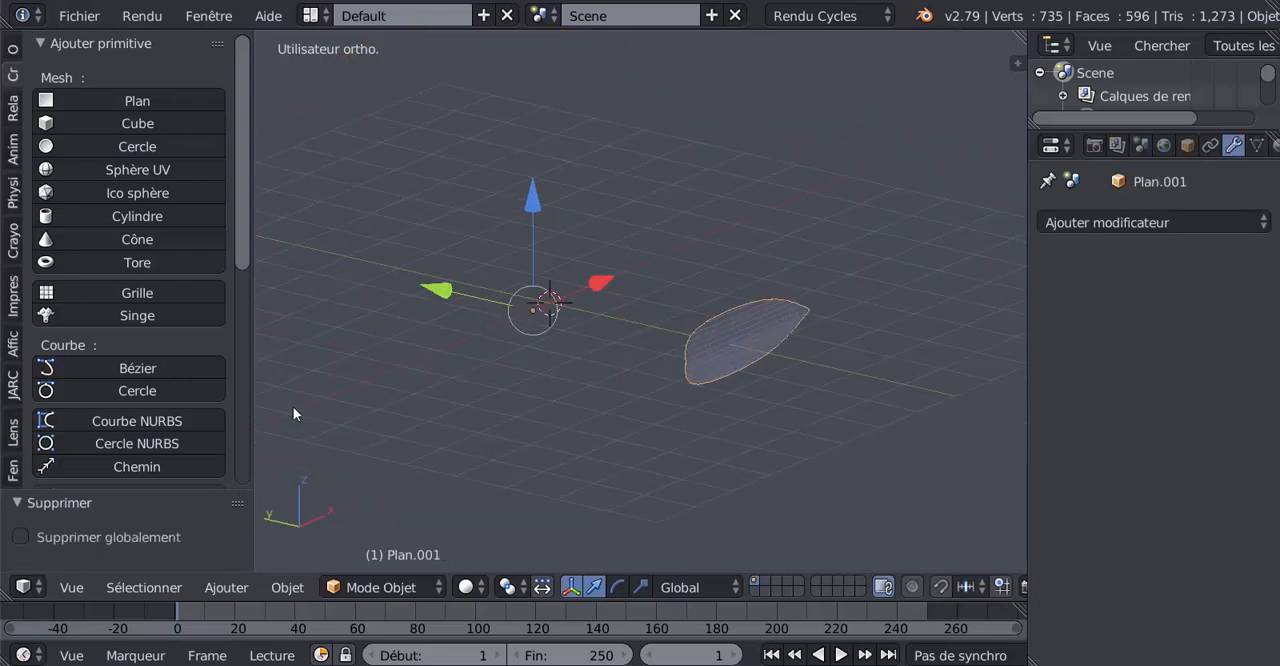
scroll(244, 264, down, 3)
scroll(244, 264, up, 3)
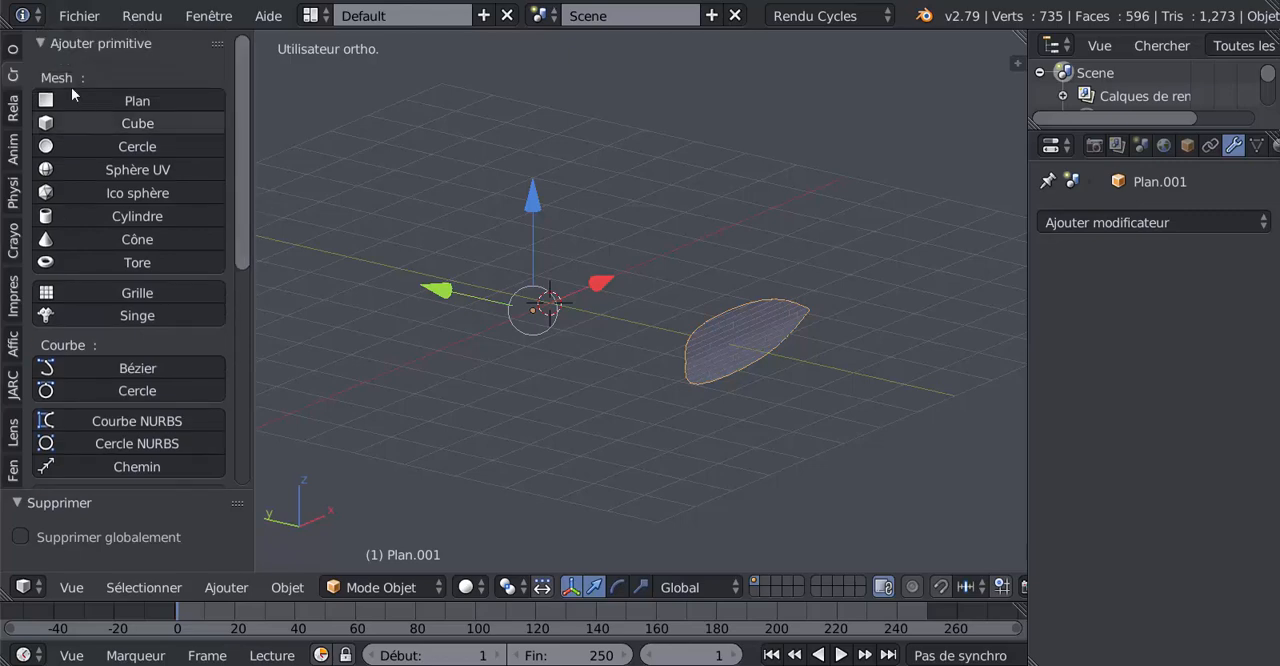
click(19, 52)
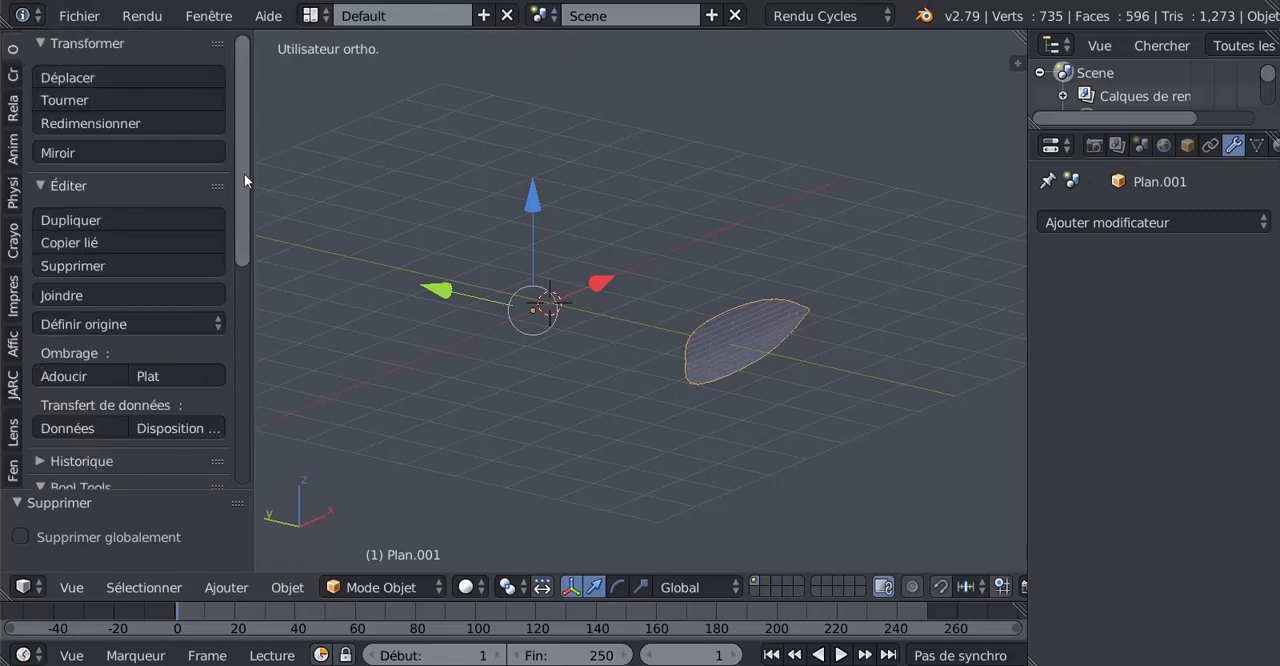
scroll(248, 230, down, 6)
scroll(180, 230, up, 1)
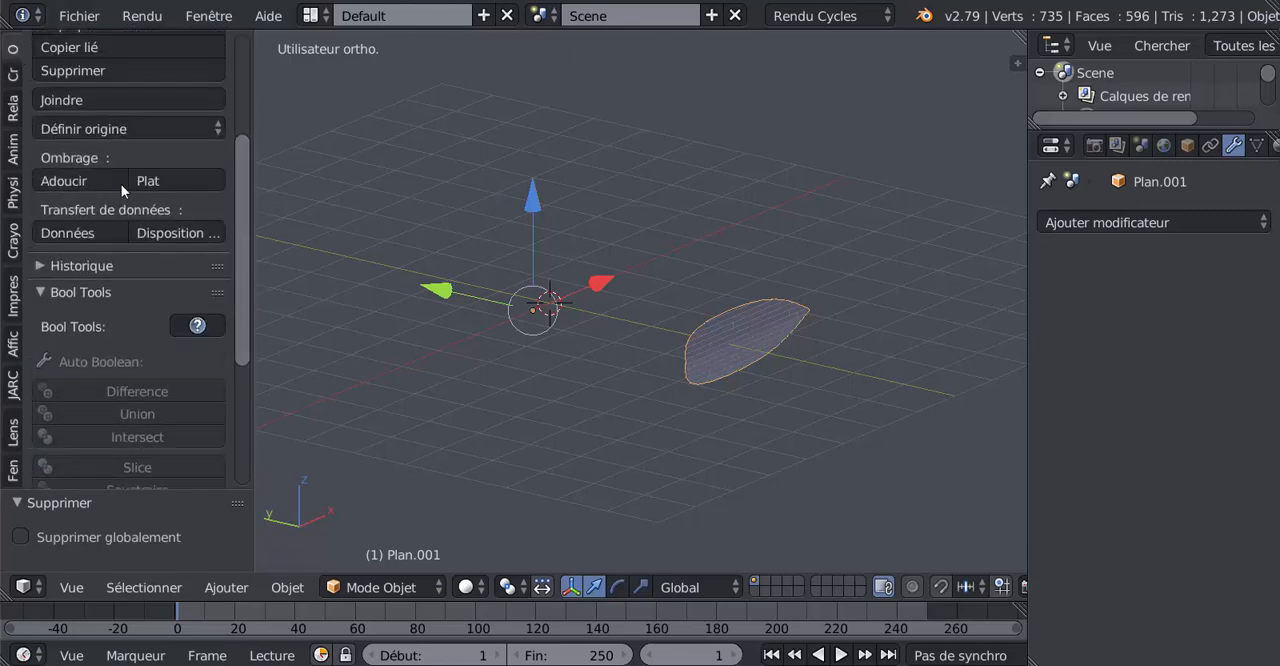
click(105, 132)
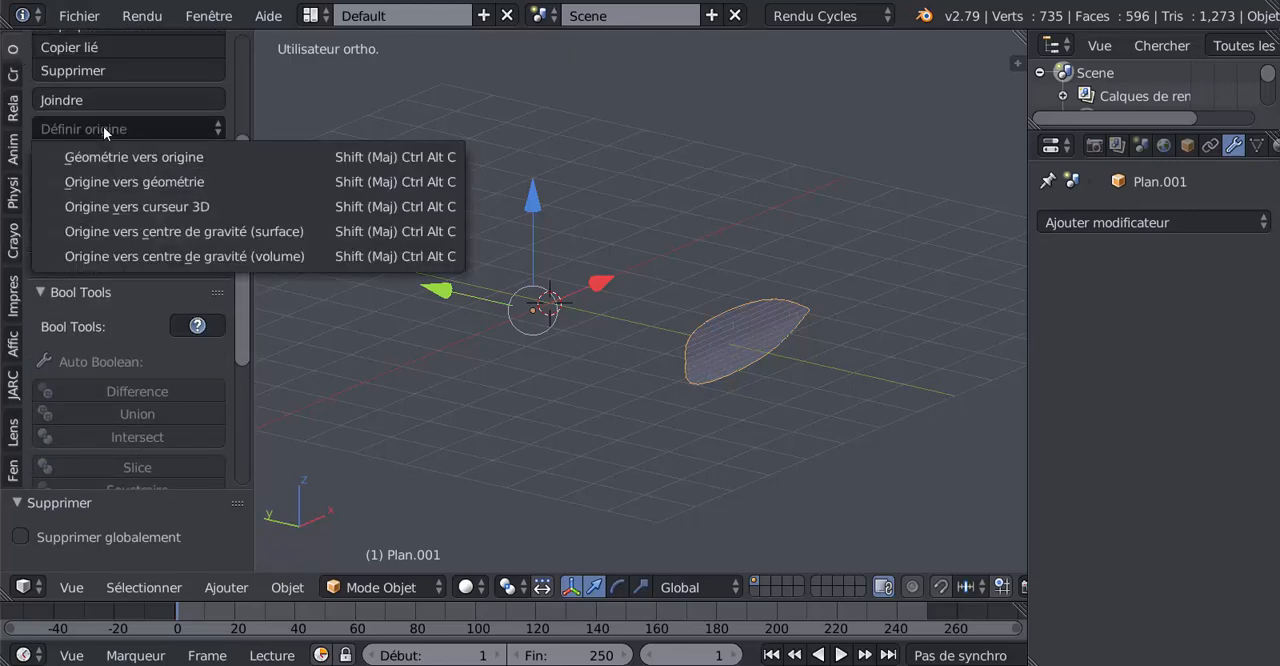
click(106, 181)
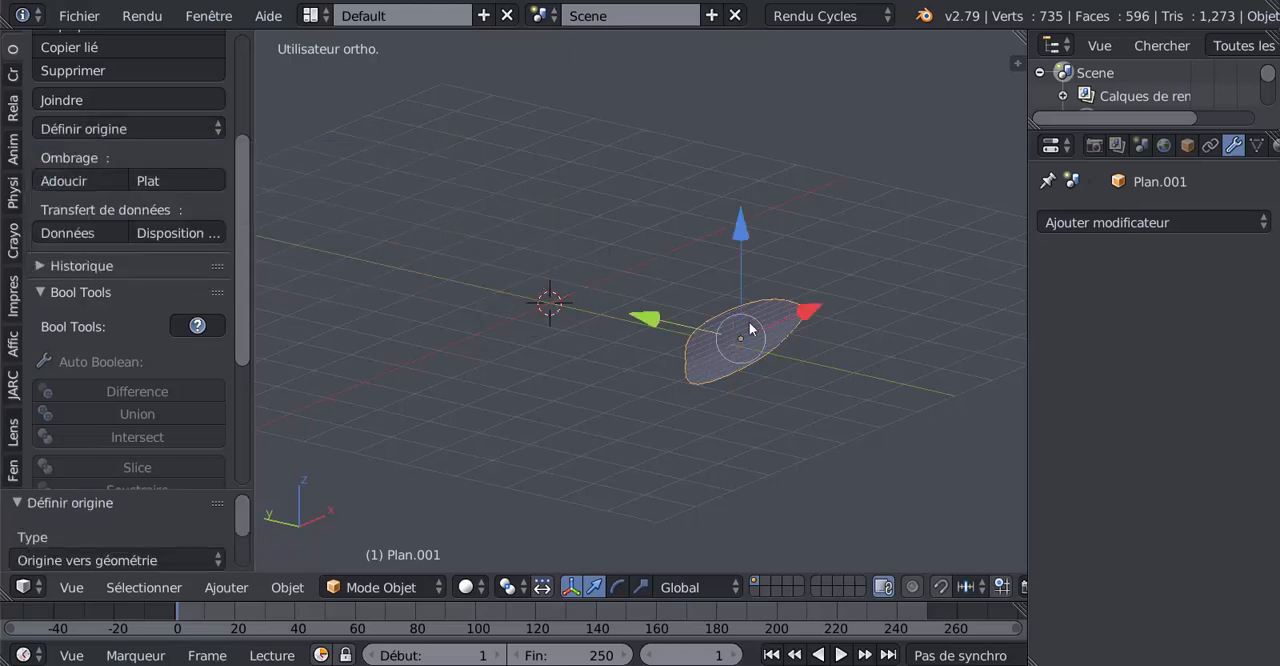
middle_drag(724, 402, 805, 438)
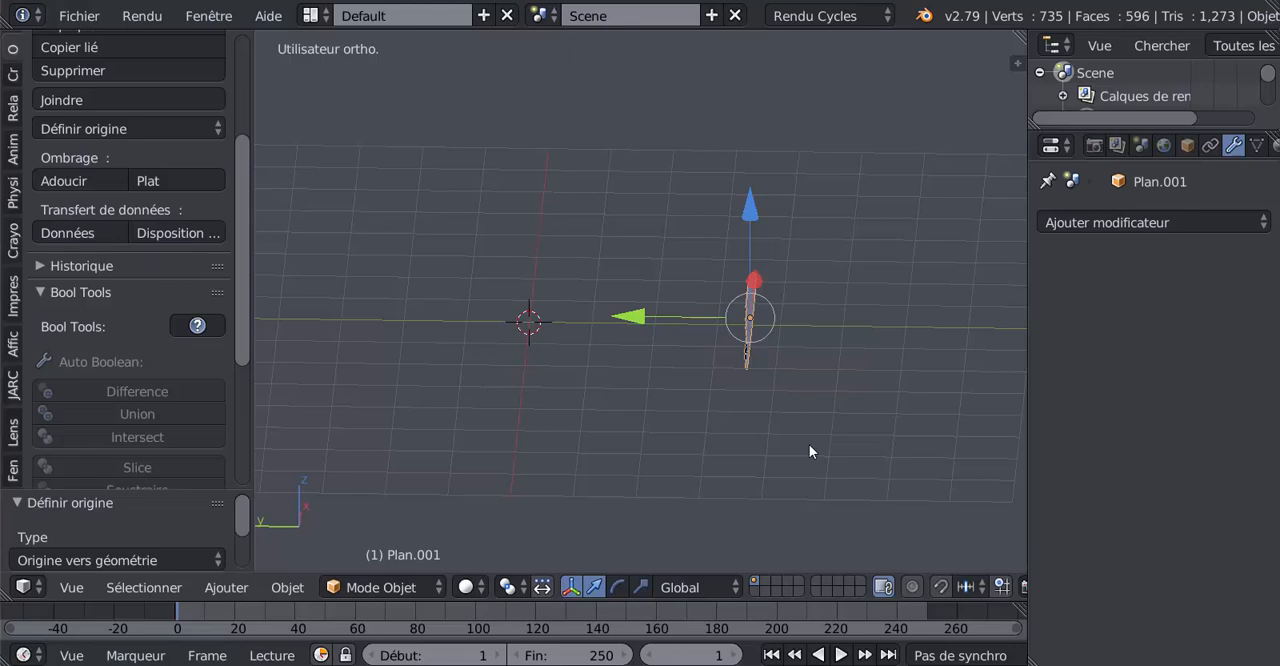
key(r)
text(x)
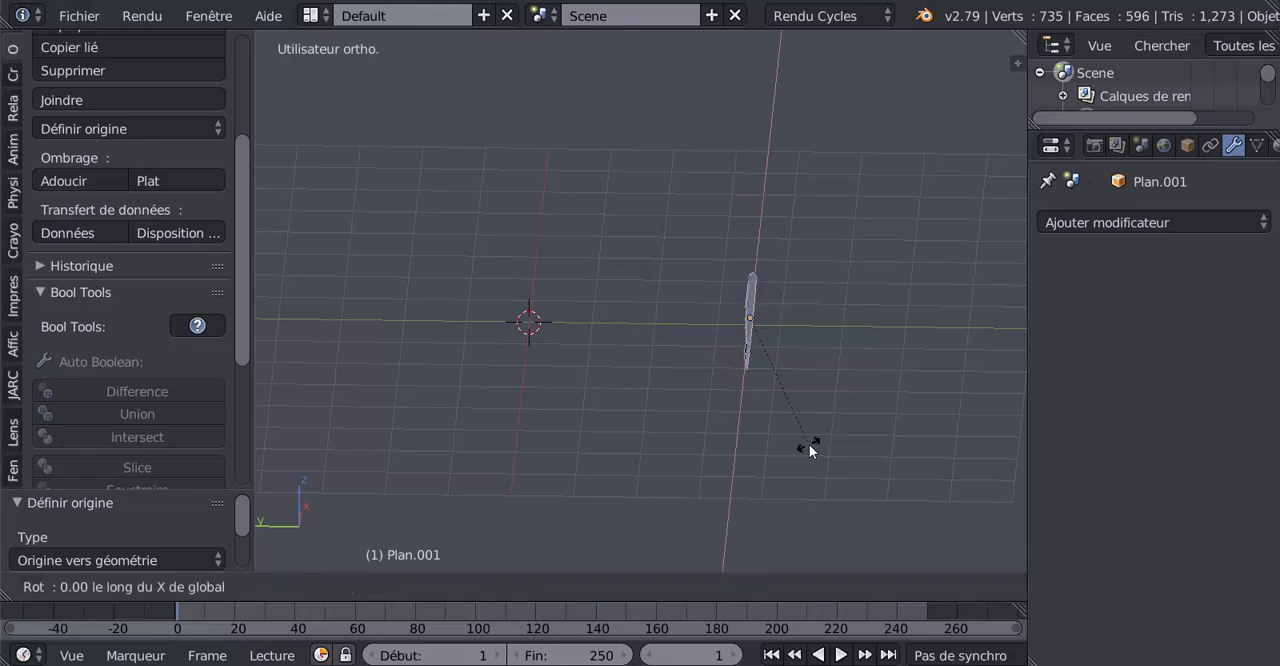
text(90)
key(Escape)
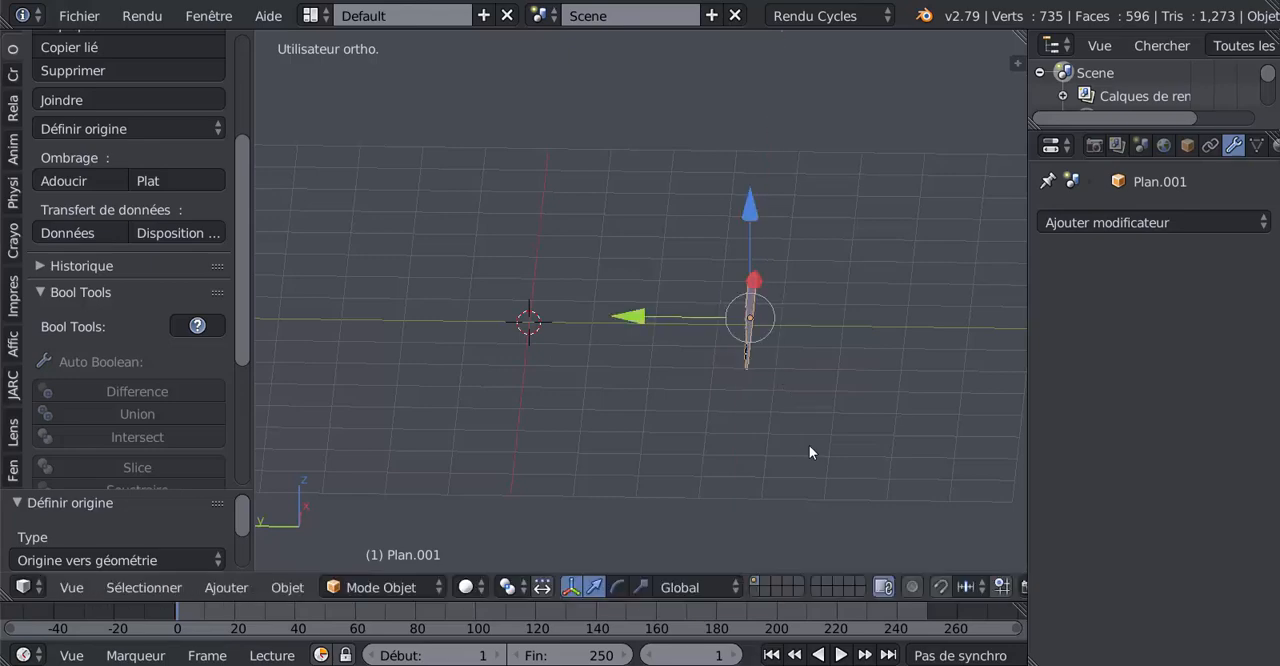
Rotate the curved deck by -90° around the global X axis.
key(r)
key(x)
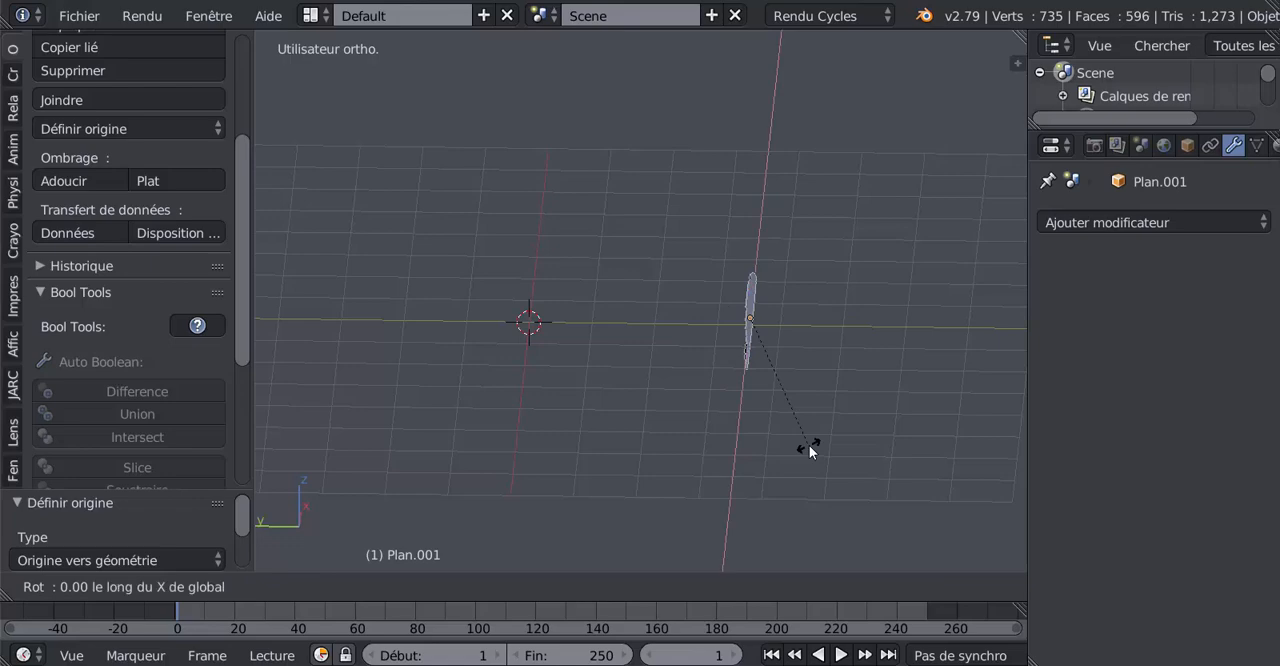
text(-90)
key(Return)
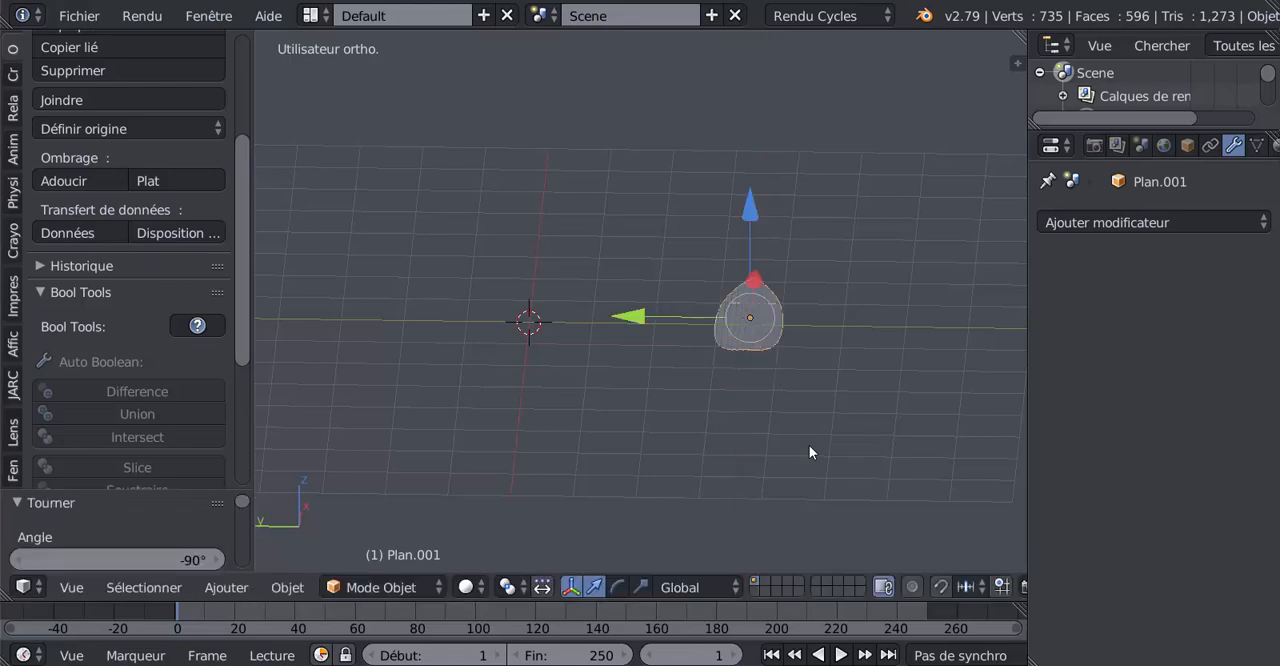
Rotate the deck by 180° around the global Z axis to reverse its direction.
middle_drag(877, 437, 655, 390)
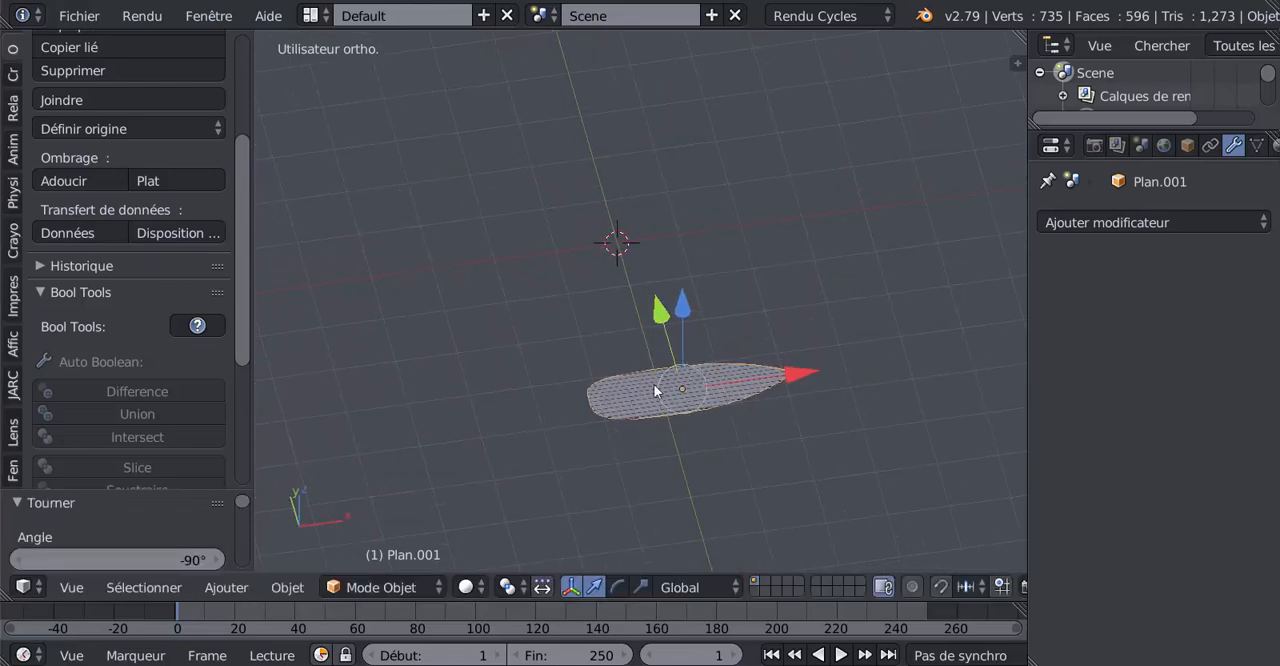
key(r)
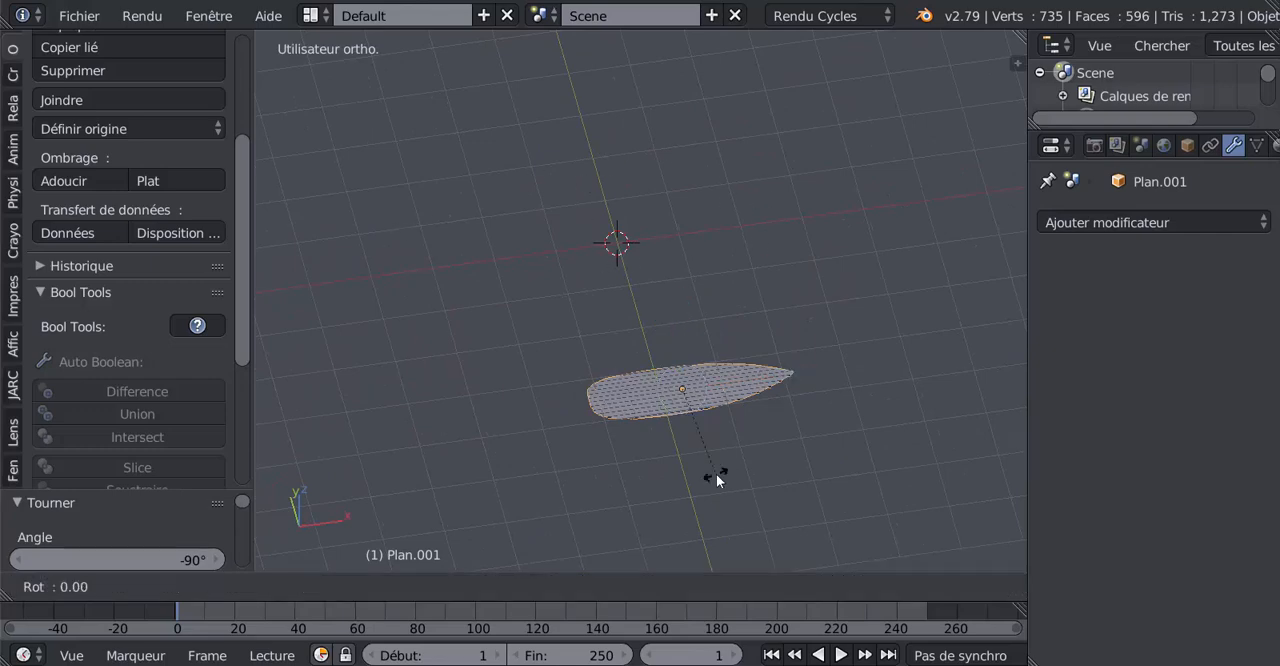
text(z180)
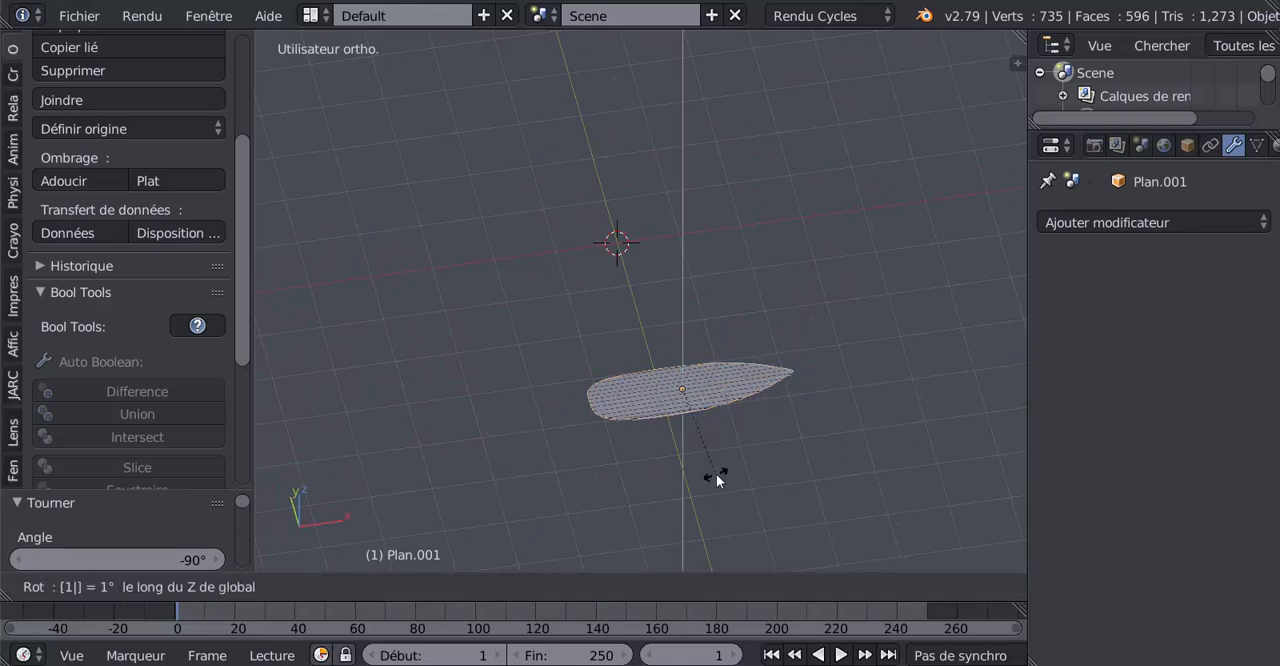
key(Return)
Snap the 3D cursor to the world center and snap the deck to the cursor.
middle_drag(725, 432, 735, 346)
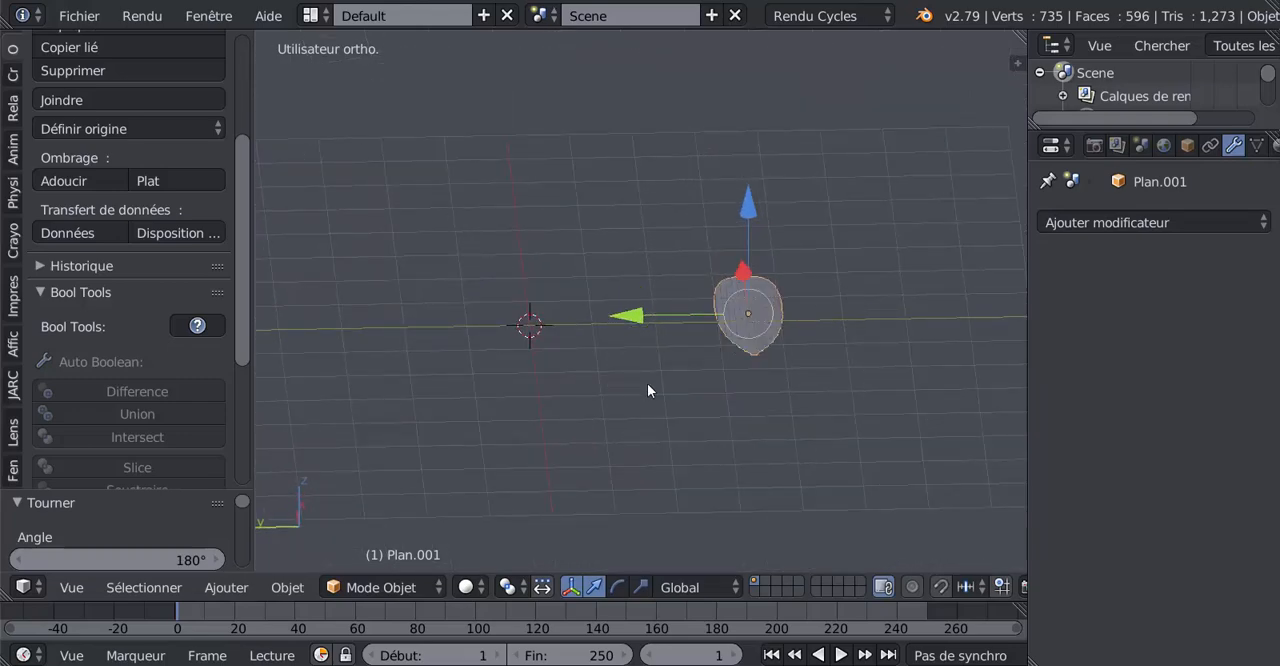
key(shift+s)
click(564, 461)
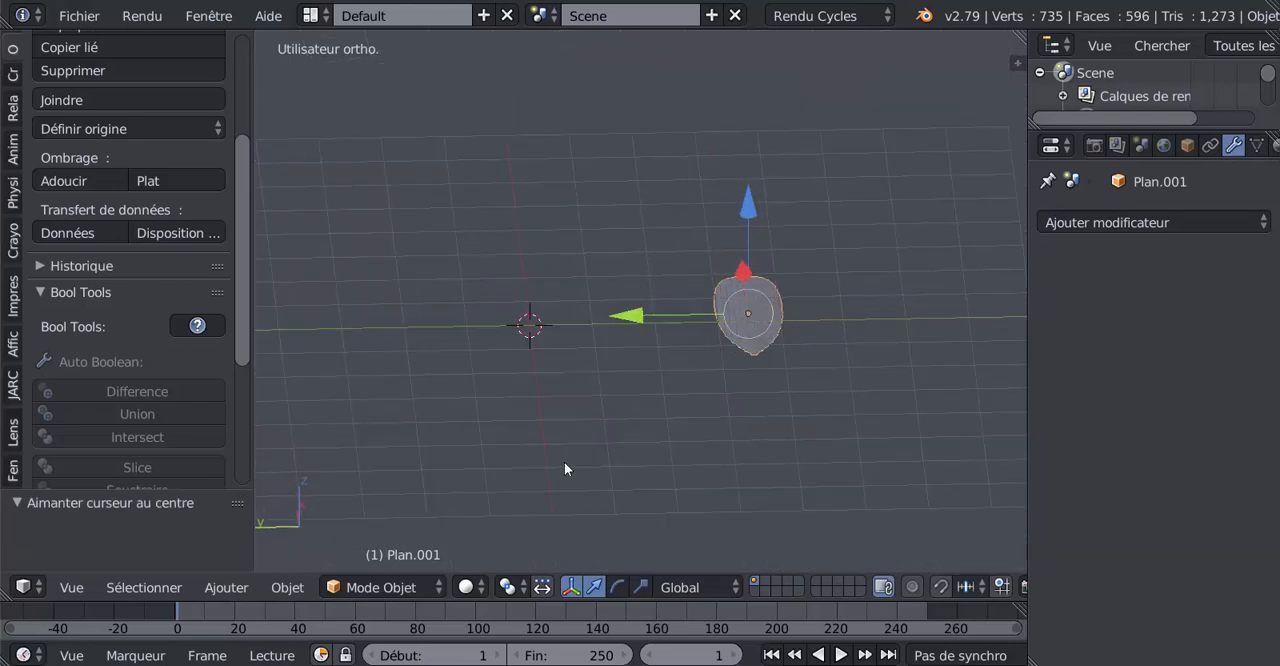
key(shift+s)
click(655, 312)
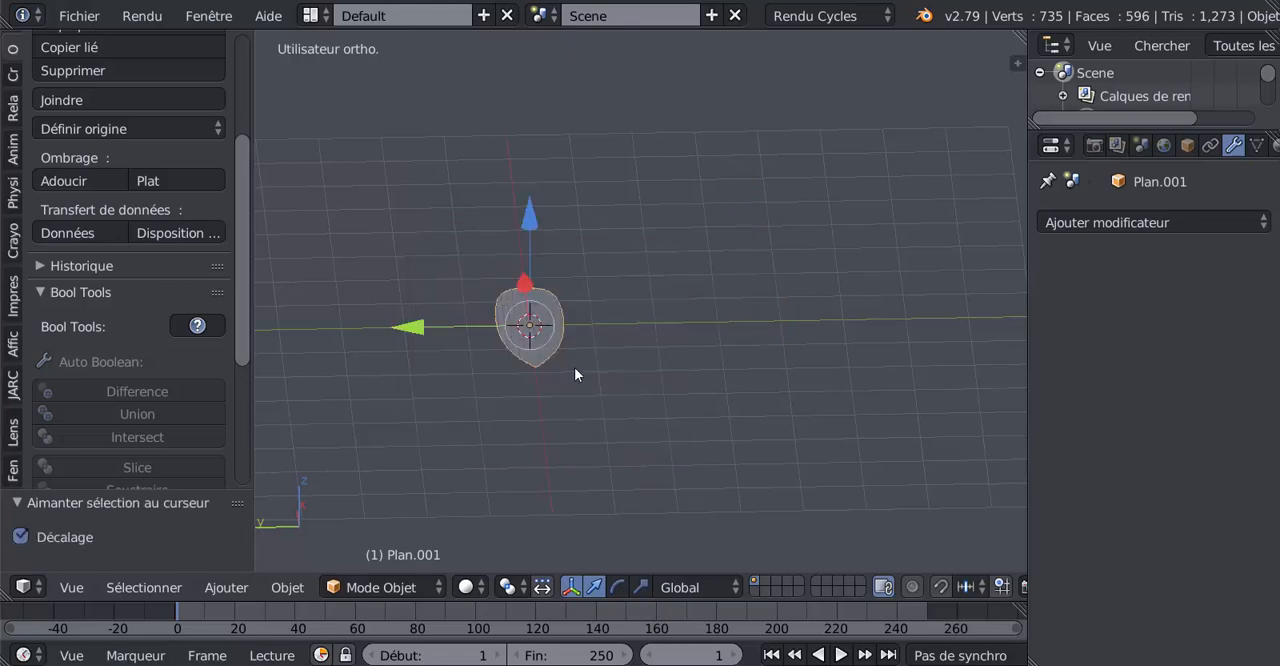
Examine the deck's plank grooves, end joints and outer edges up close from both sides.
scroll(558, 430, up, 5)
shift+middle_drag(558, 430, 681, 385)
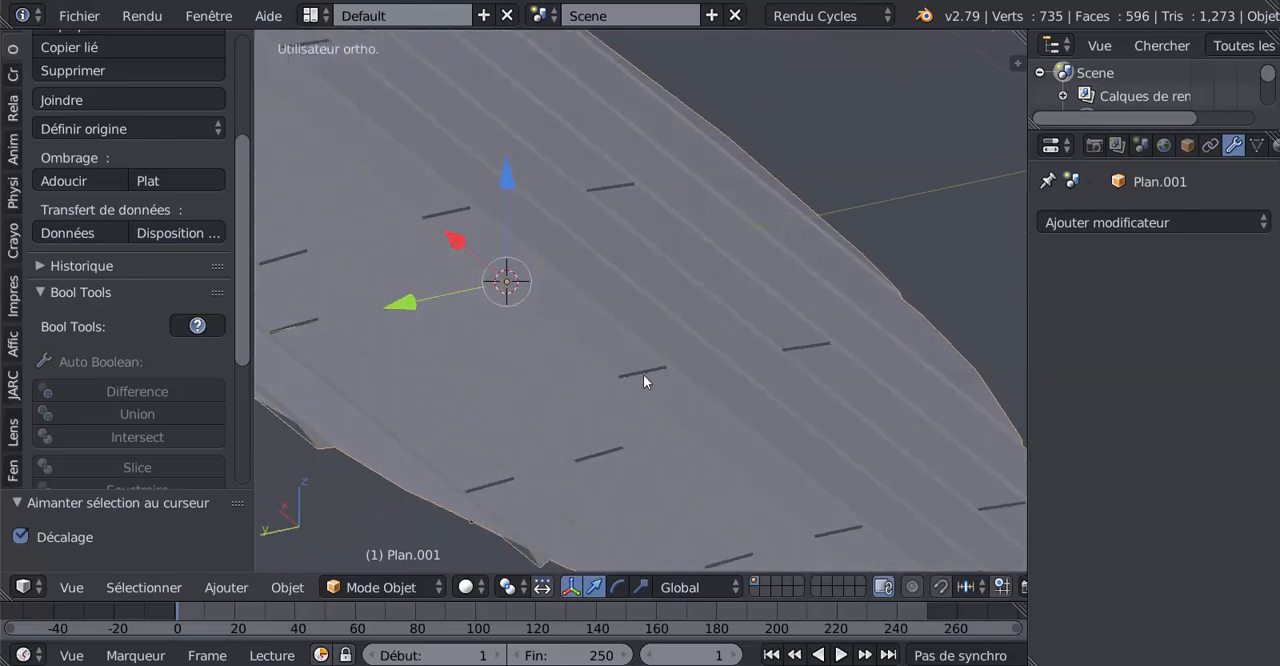
middle_drag(644, 378, 725, 395)
middle_drag(663, 401, 702, 408)
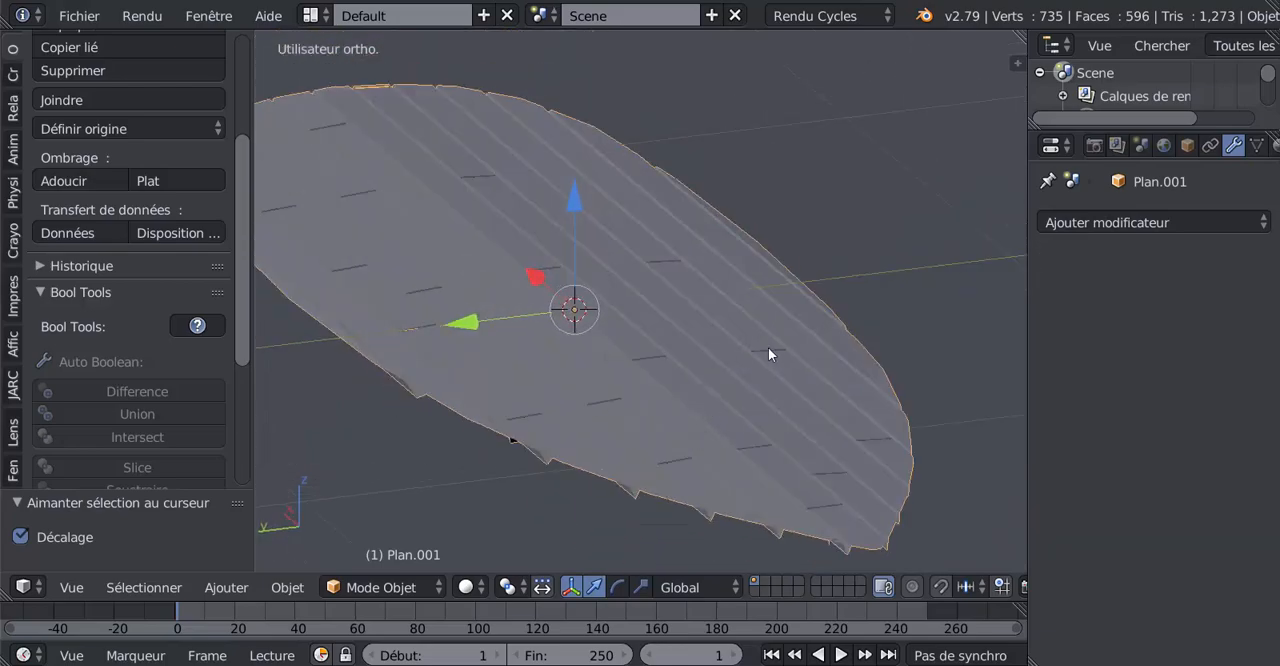
middle_drag(526, 410, 575, 455)
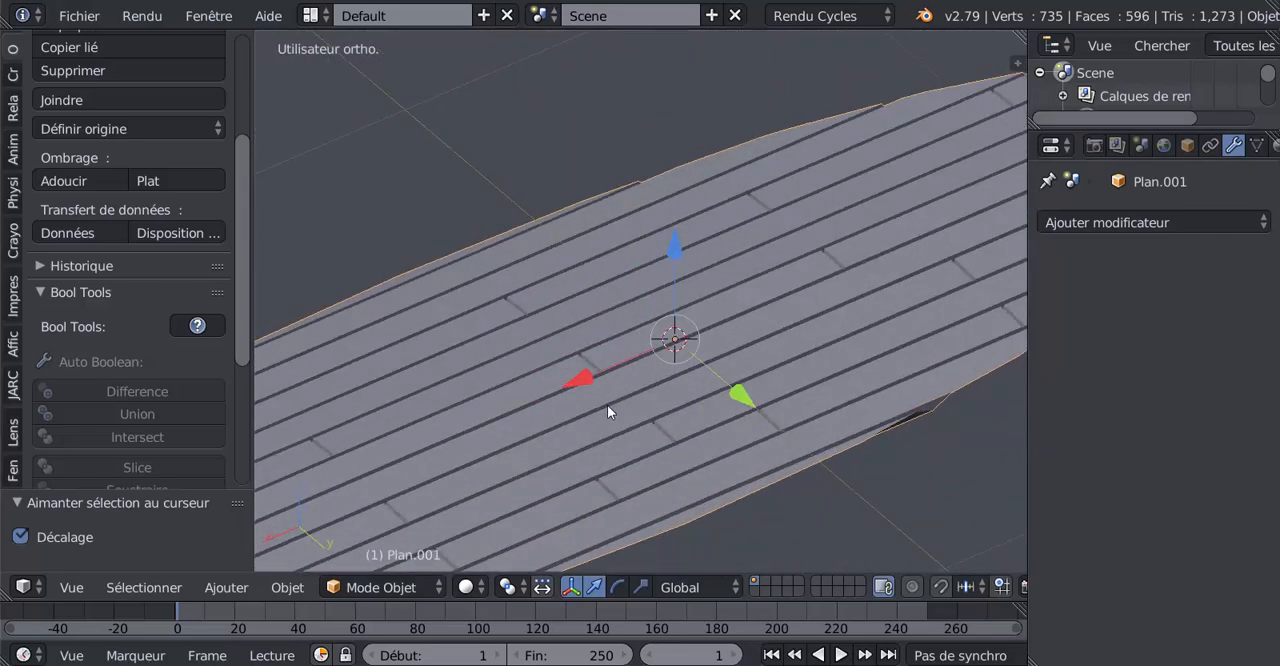
middle_drag(608, 406, 450, 424)
middle_drag(529, 427, 744, 447)
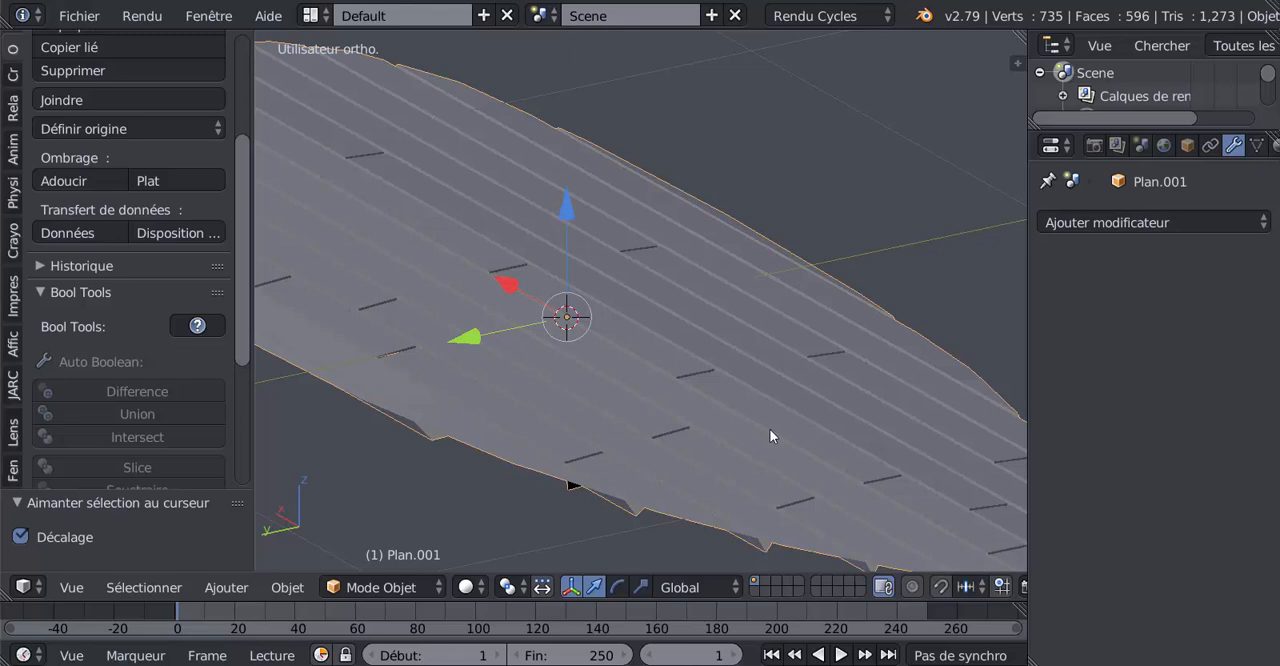
middle_drag(763, 426, 725, 431)
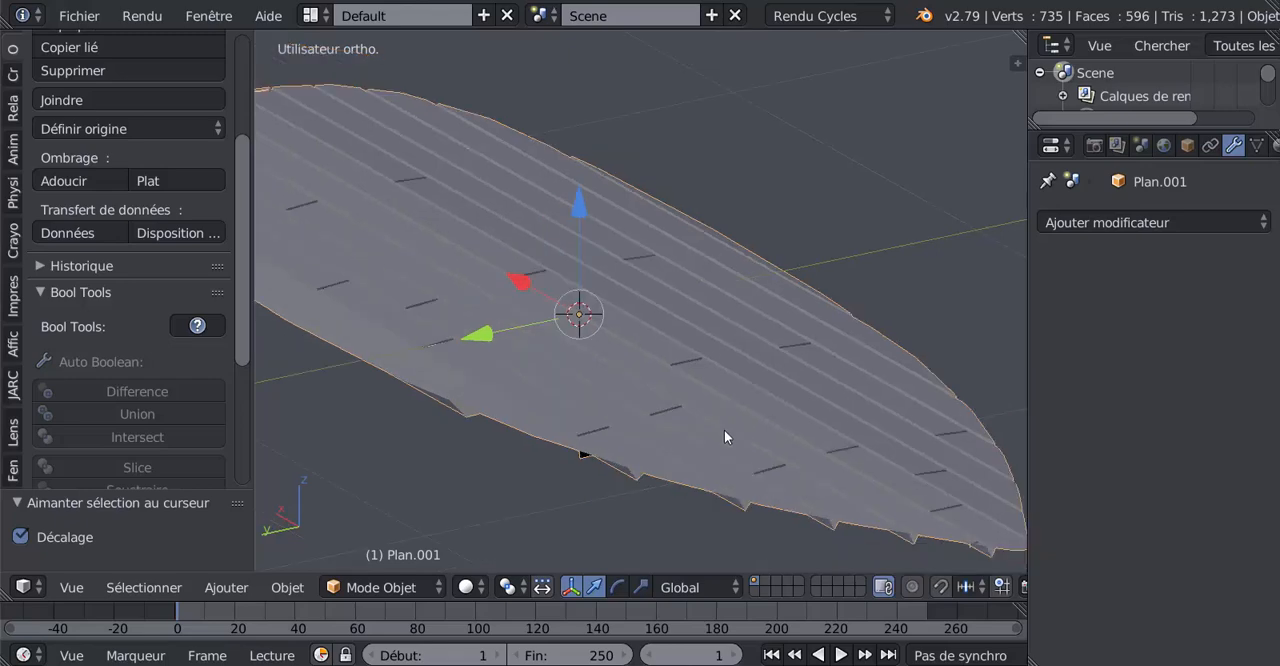